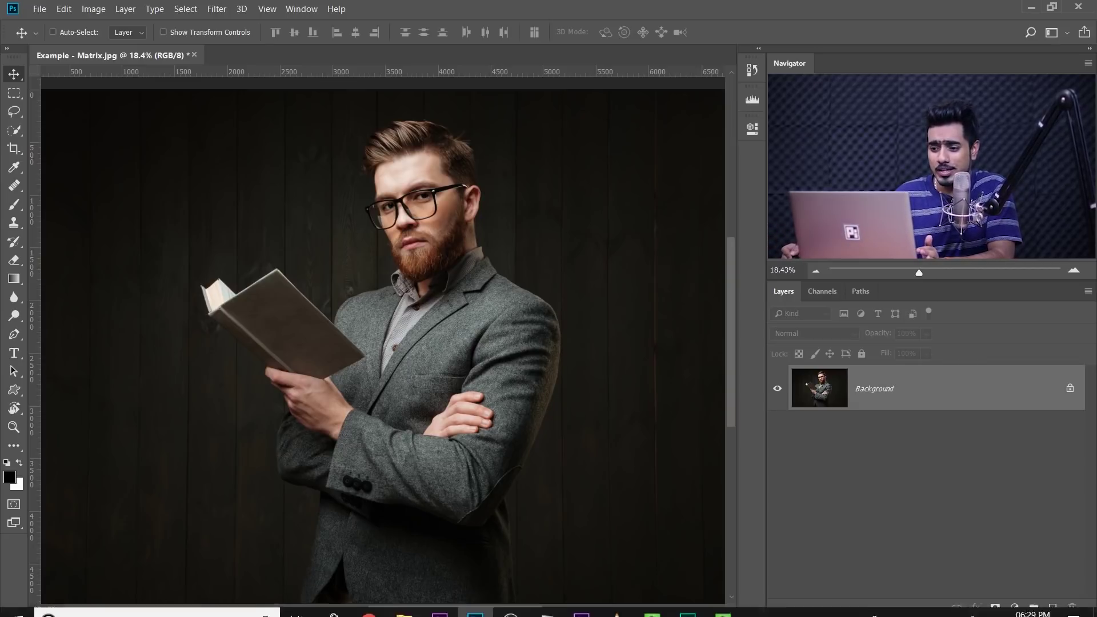
- Place Matrix Screenshot.jpg from the Examples folder into the portrait document, over the lower part of the photo
{"action": "mouse_move", "coordinate": [403, 600]}
{"action": "left_click", "coordinate": [451, 553]}
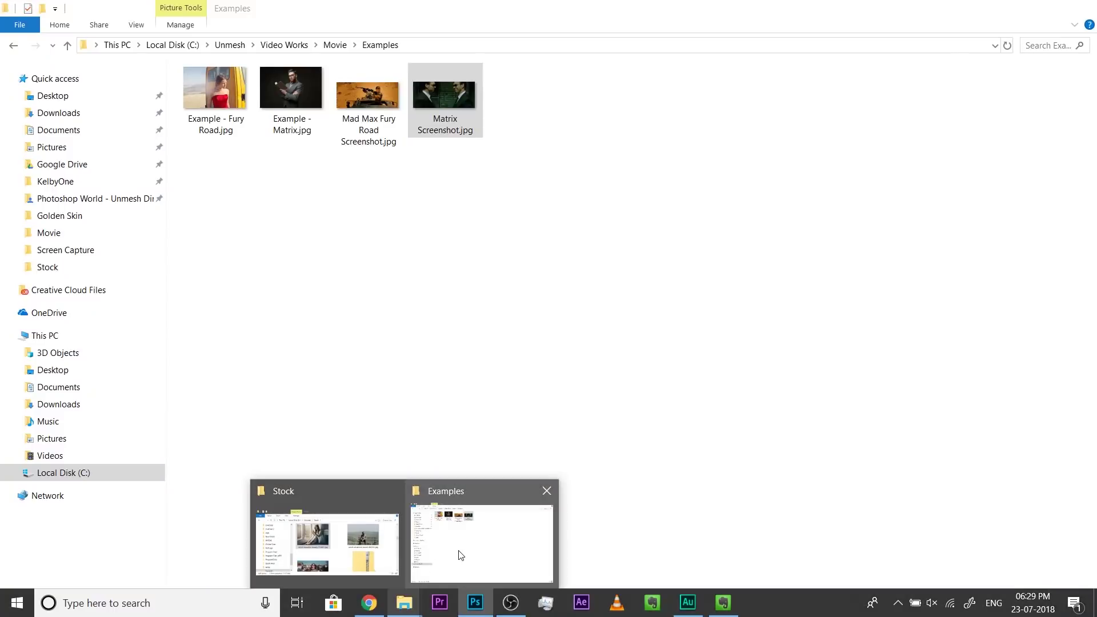
{"action": "left_click", "coordinate": [447, 106]}
{"action": "left_click_drag", "start_coordinate": [446, 106], "coordinate": [668, 468]}
{"action": "left_click_drag", "start_coordinate": [574, 363], "coordinate": [519, 468]}
{"action": "key", "text": "Return"}
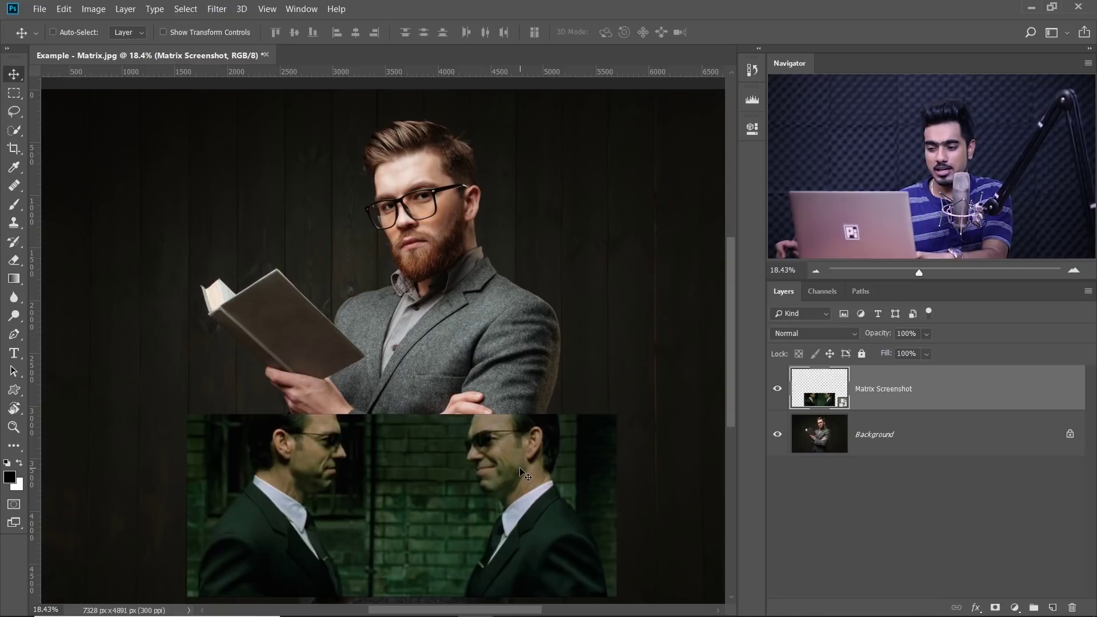
- Add a Curves adjustment layer directly above the Background layer, below the Matrix Screenshot layer
{"action": "left_click_drag", "start_coordinate": [437, 406], "coordinate": [513, 370]}
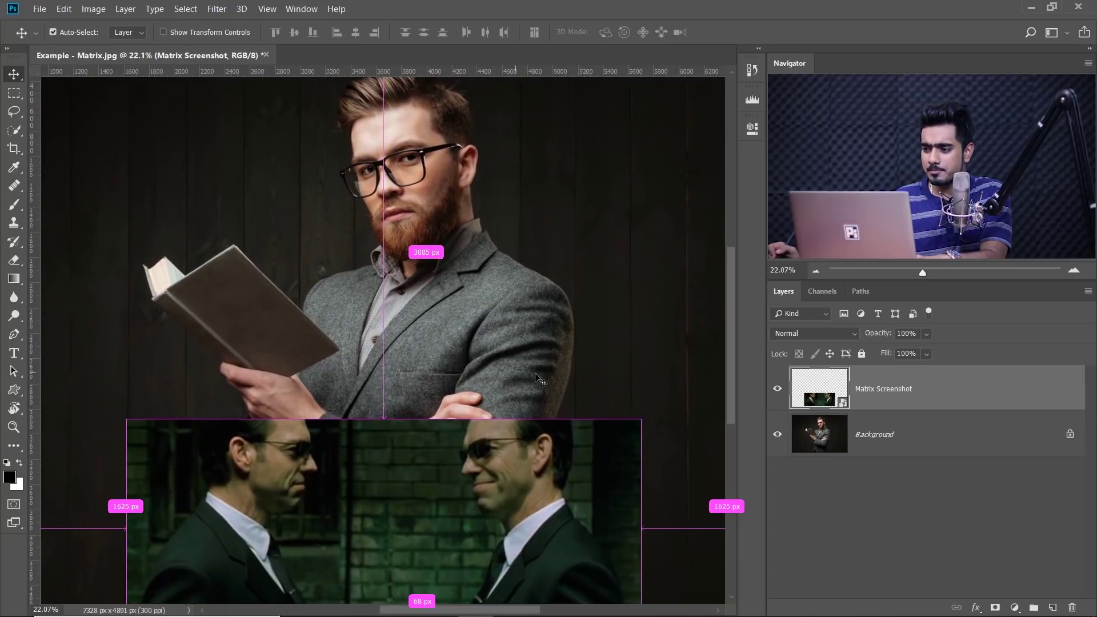
{"action": "left_click", "coordinate": [882, 434]}
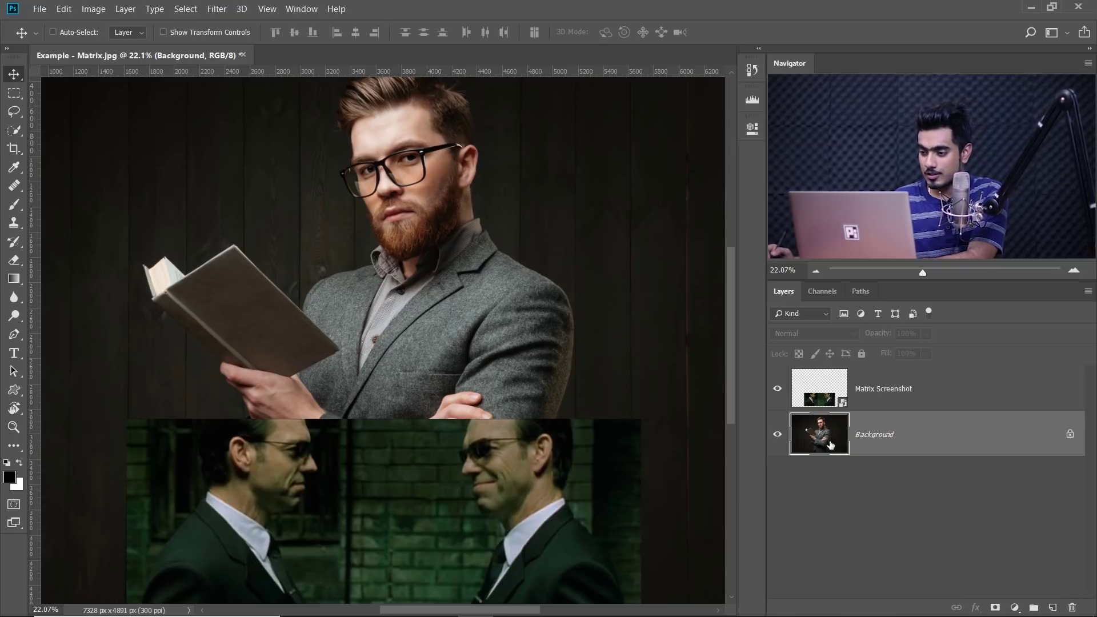
{"action": "left_click", "coordinate": [1015, 609]}
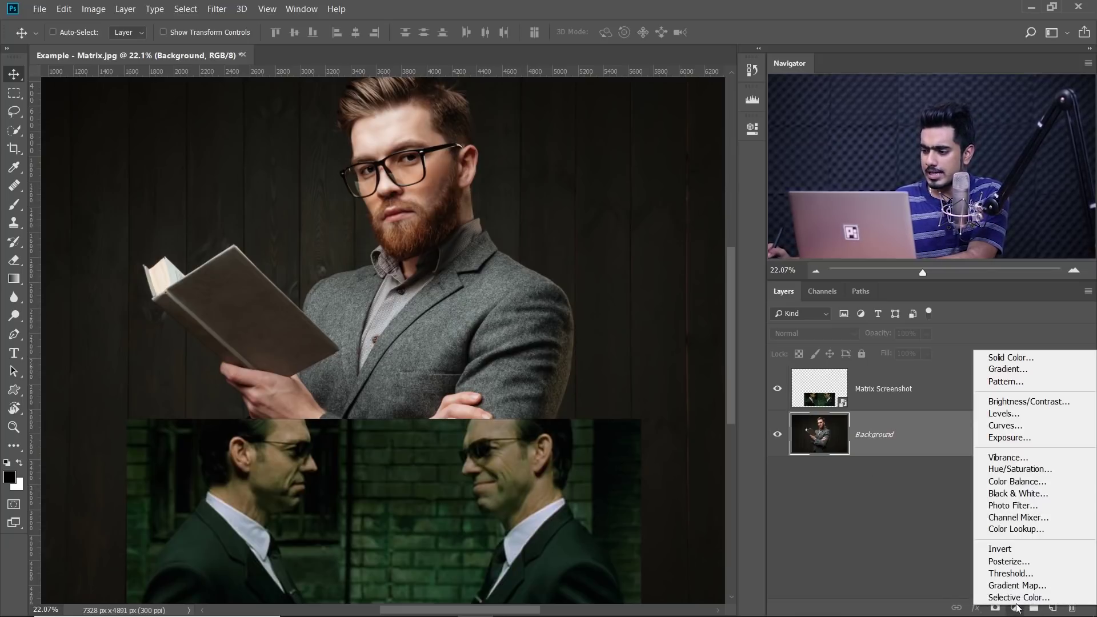
{"action": "left_click", "coordinate": [1015, 429]}
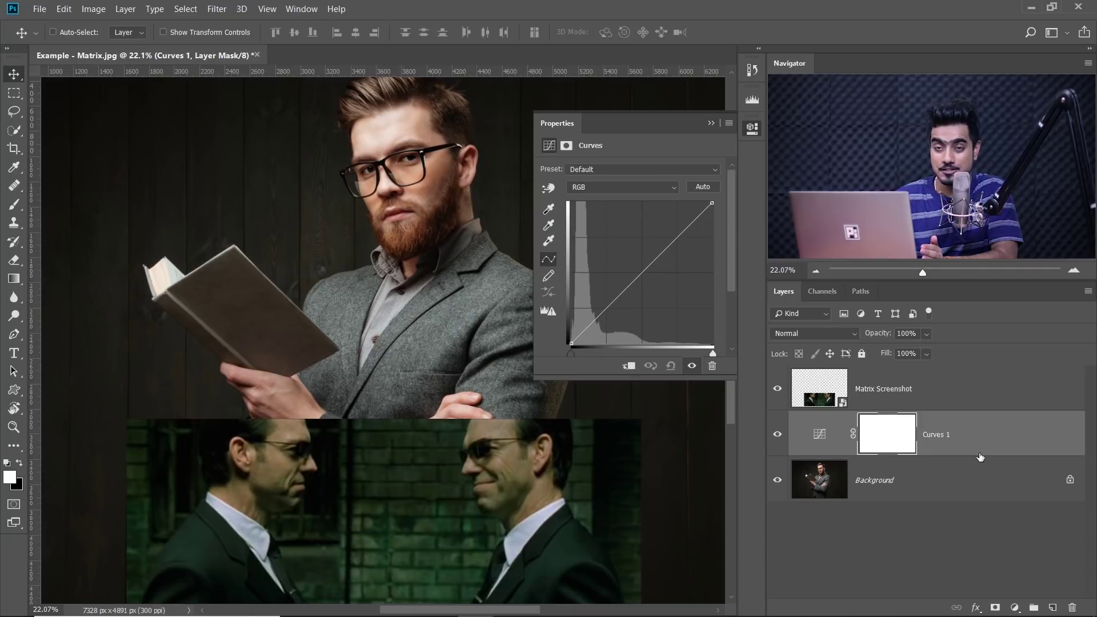
- Lower the white endpoint of the RGB curve to dim the highlights, and add a control point in the upper part of the line
{"action": "key", "text": "ctrl+space"}
{"action": "left_click_drag", "start_coordinate": [362, 215], "coordinate": [394, 211]}
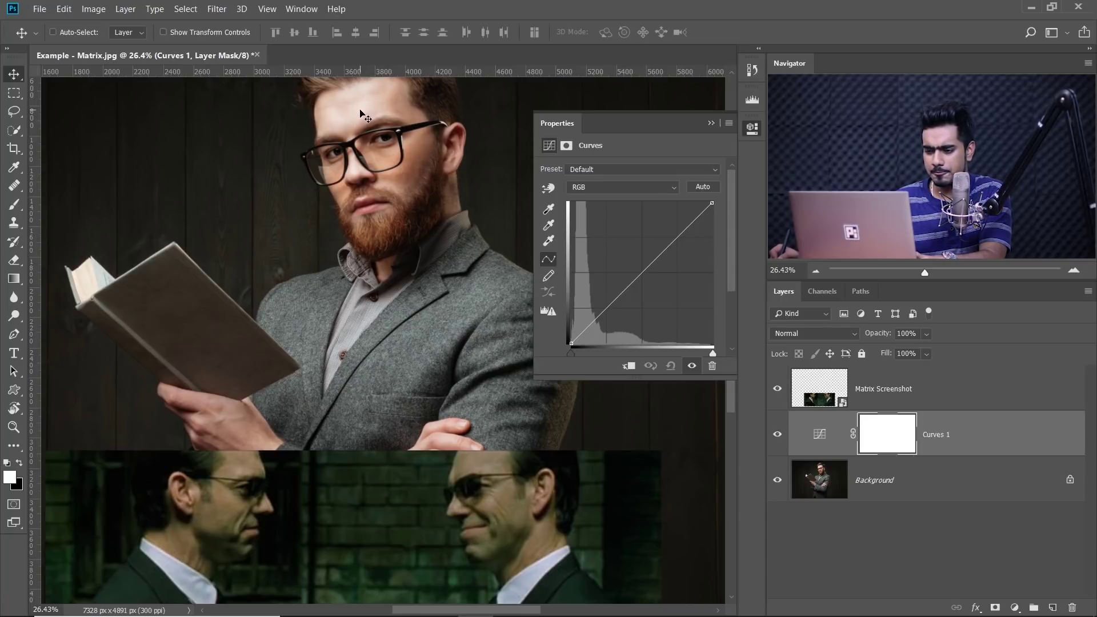
{"action": "scroll", "coordinate": [489, 478], "scroll_direction": "down", "scroll_amount": 1}
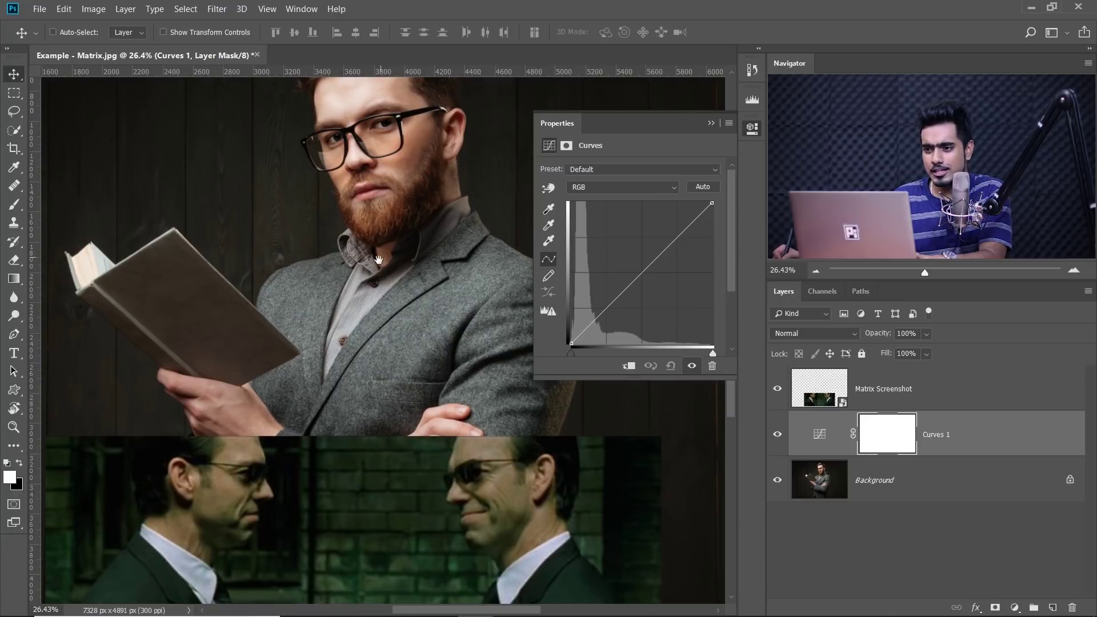
{"action": "scroll", "coordinate": [571, 342], "scroll_direction": "up", "scroll_amount": 1}
{"action": "scroll", "coordinate": [571, 342], "scroll_direction": "right", "scroll_amount": 1}
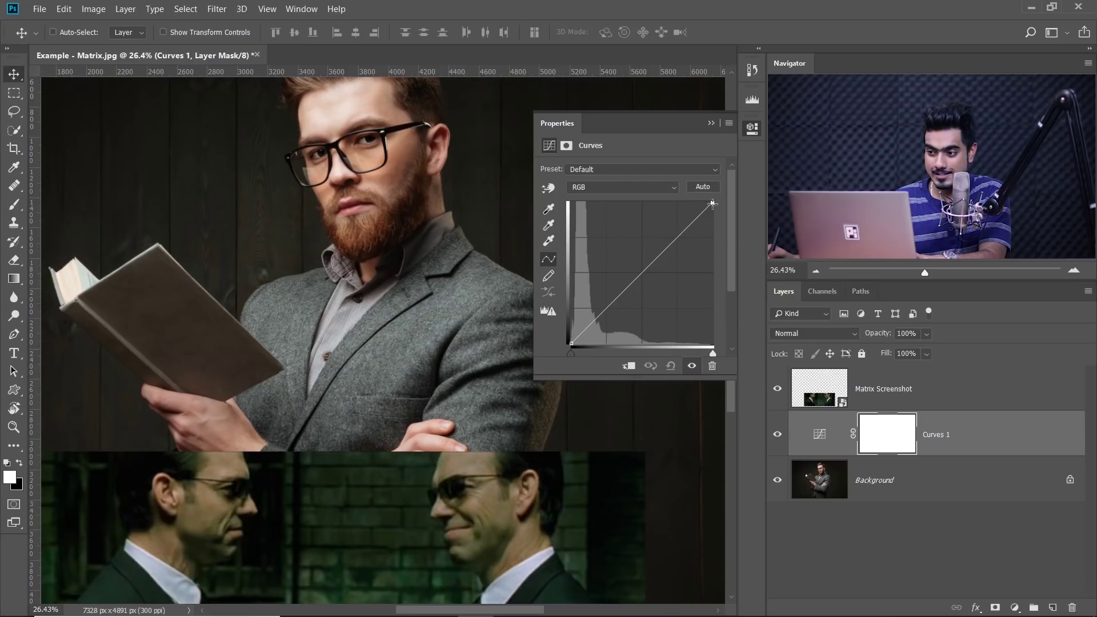
{"action": "left_click_drag", "start_coordinate": [712, 203], "coordinate": [708, 231]}
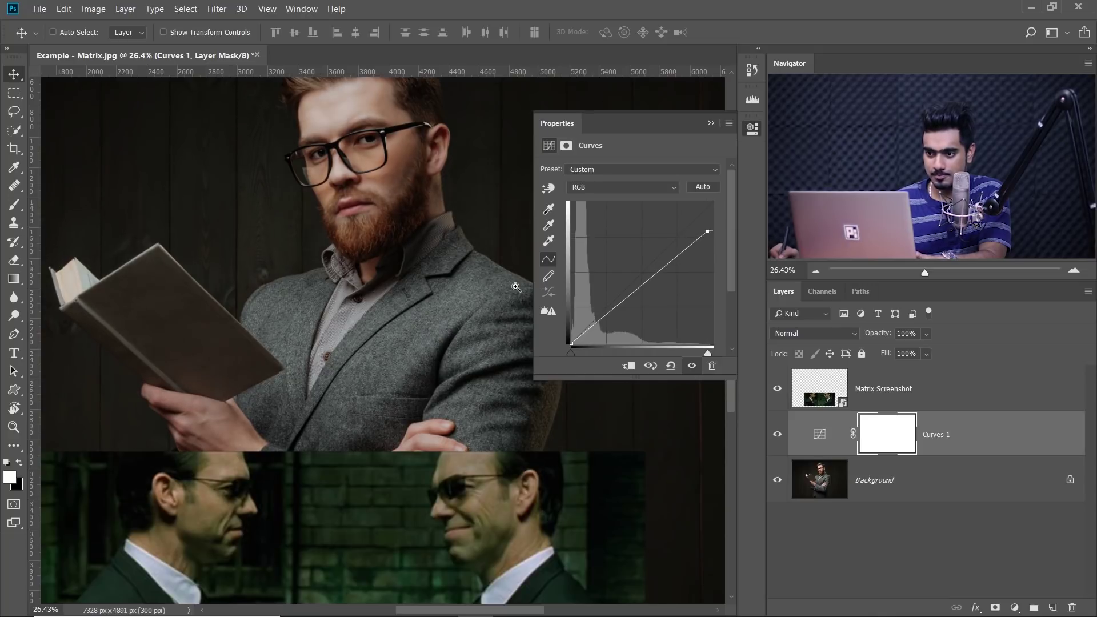
{"action": "scroll", "coordinate": [406, 268], "scroll_direction": "down", "scroll_amount": 3}
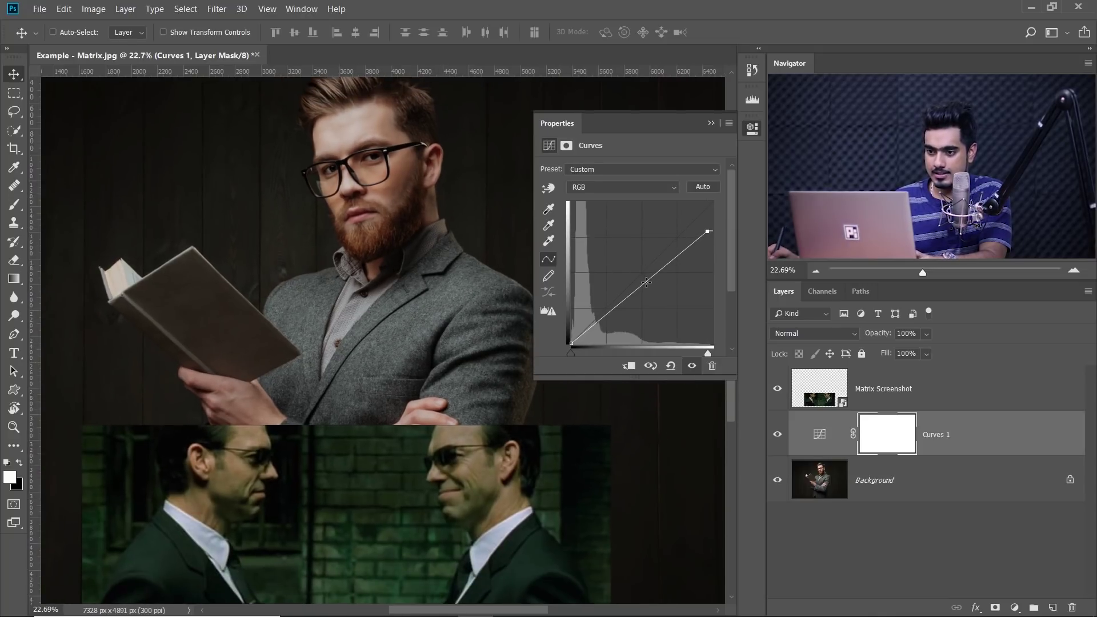
{"action": "left_click", "coordinate": [676, 257]}
{"action": "left_click_drag", "start_coordinate": [406, 331], "coordinate": [409, 314]}
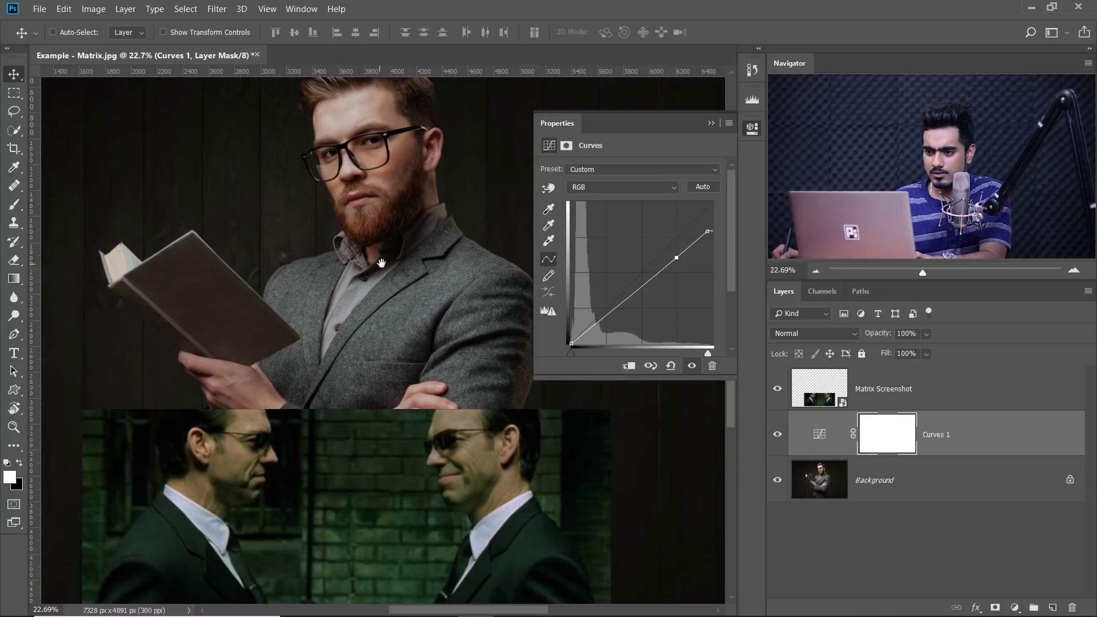
- Move the RGB curve's black input point slightly inward to deepen the portrait's shadows
{"action": "left_click_drag", "start_coordinate": [380, 266], "coordinate": [350, 302]}
{"action": "left_click_drag", "start_coordinate": [300, 385], "coordinate": [332, 311]}
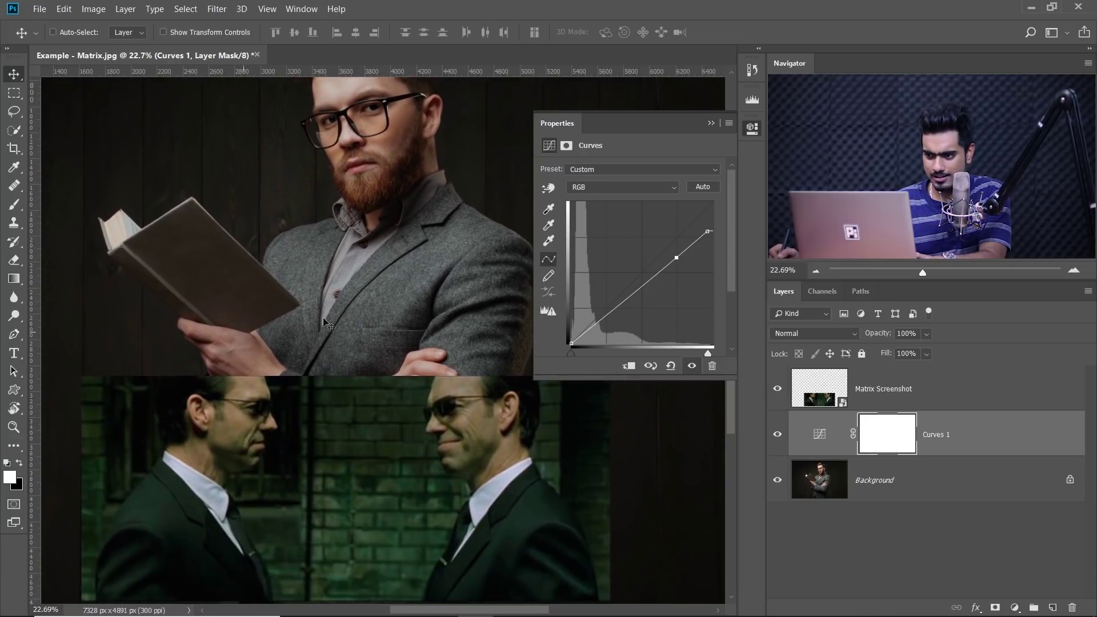
{"action": "left_click_drag", "start_coordinate": [570, 354], "coordinate": [575, 354]}
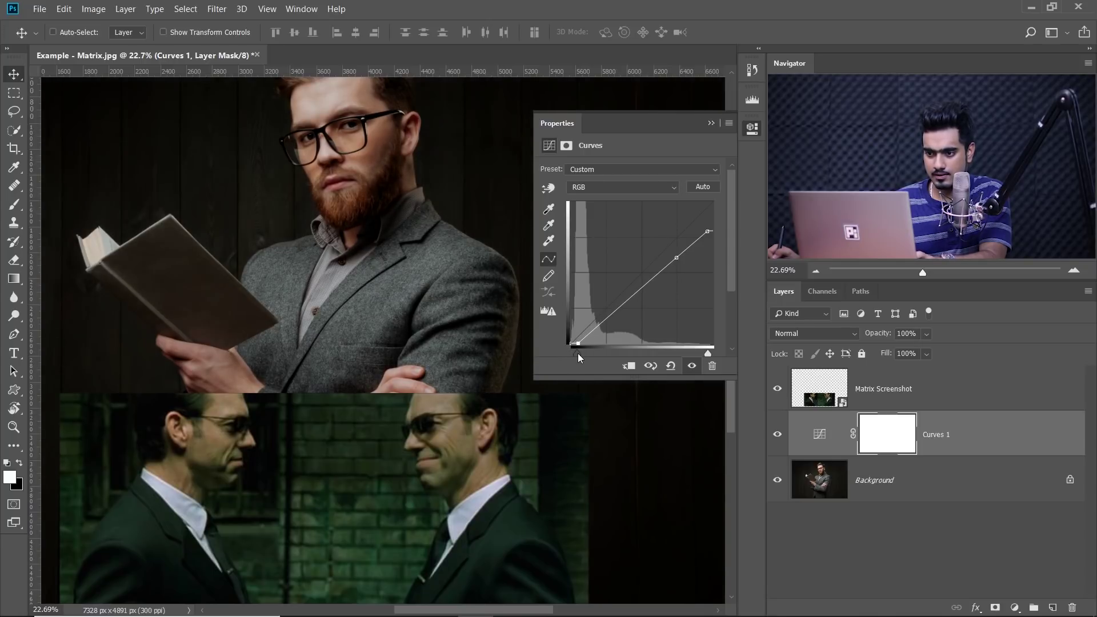
{"action": "scroll", "coordinate": [434, 274], "scroll_direction": "down", "scroll_amount": 2}
{"action": "left_click_drag", "start_coordinate": [425, 232], "coordinate": [406, 275]}
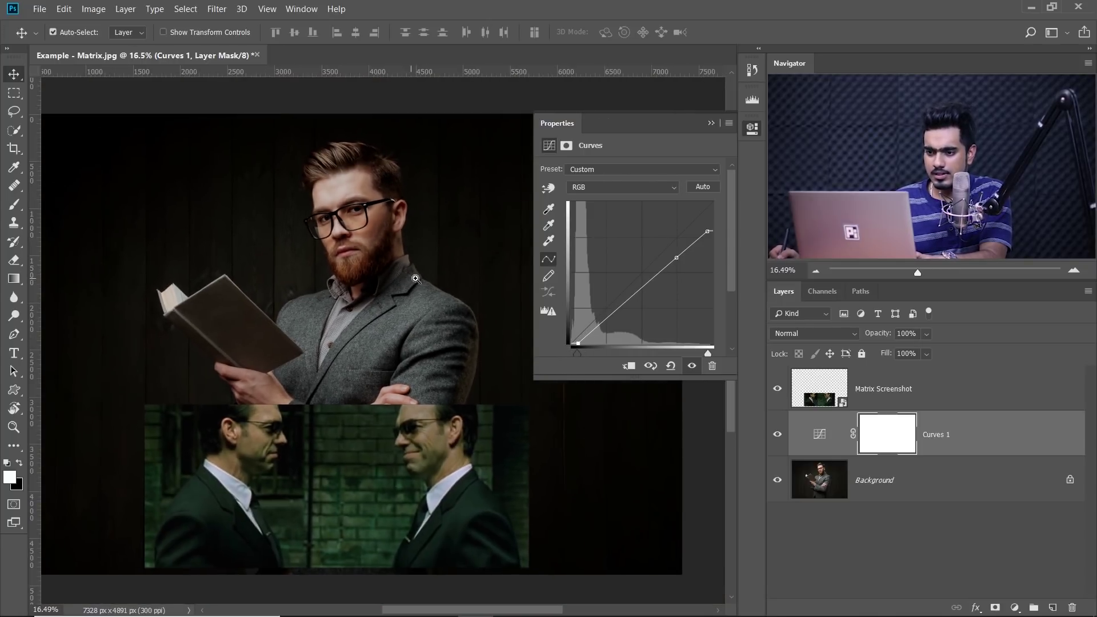
- Shift the RGB curve's lowered white endpoint back to the maximum input level, keeping the highlights dimmed
{"action": "scroll", "coordinate": [417, 282], "scroll_direction": "up", "scroll_amount": 2}
{"action": "left_click_drag", "start_coordinate": [378, 295], "coordinate": [400, 266]}
{"action": "left_click_drag", "start_coordinate": [705, 234], "coordinate": [712, 234]}
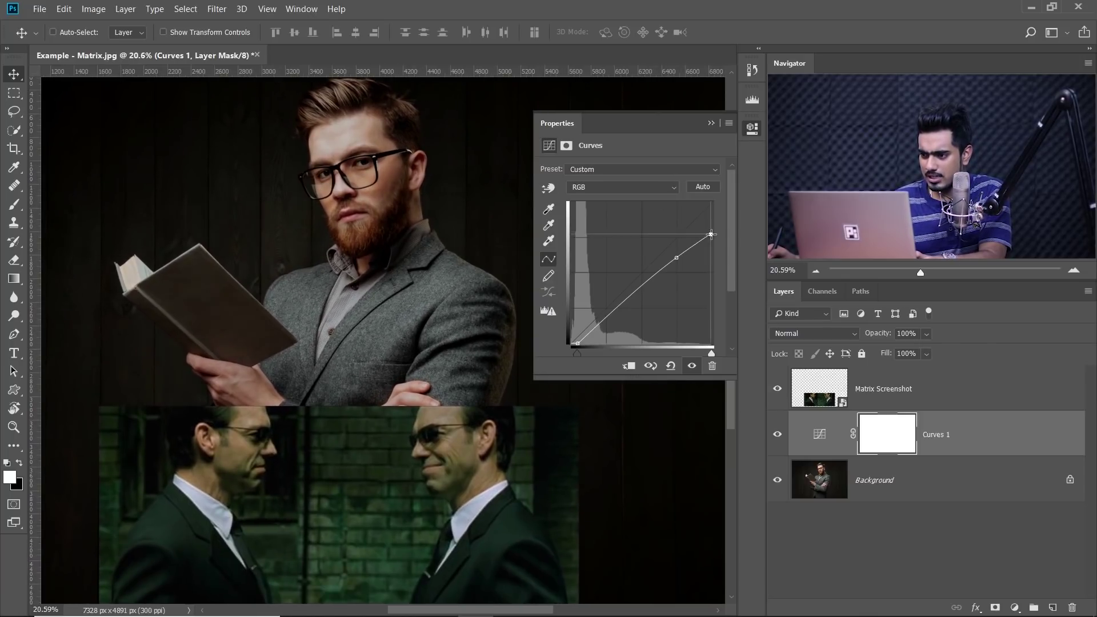
{"action": "left_click", "coordinate": [677, 257]}
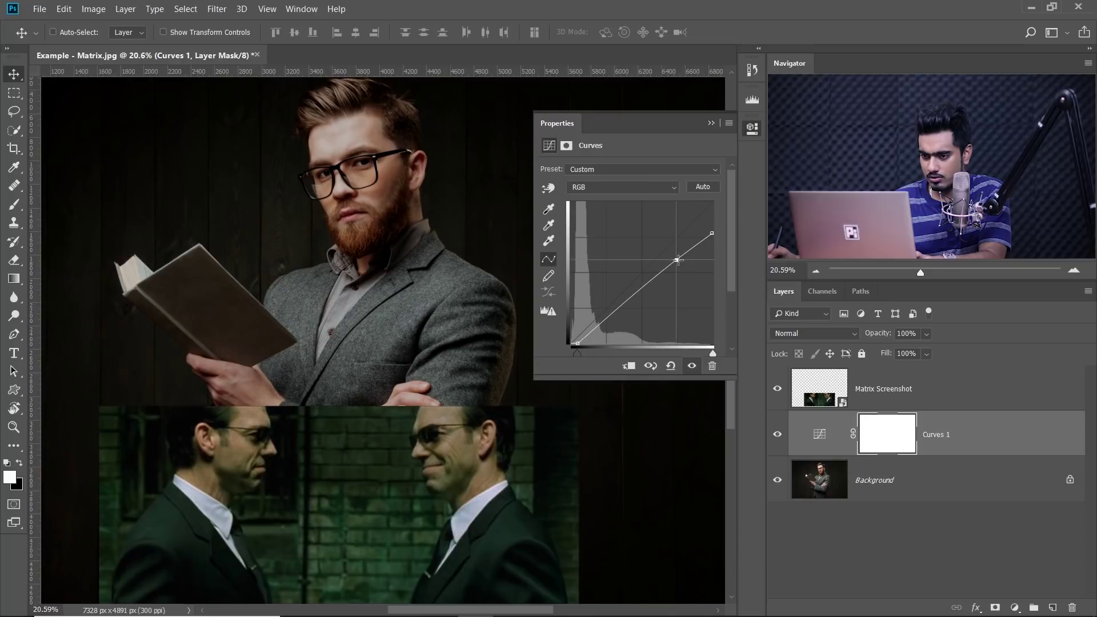
{"action": "left_click", "coordinate": [712, 233]}
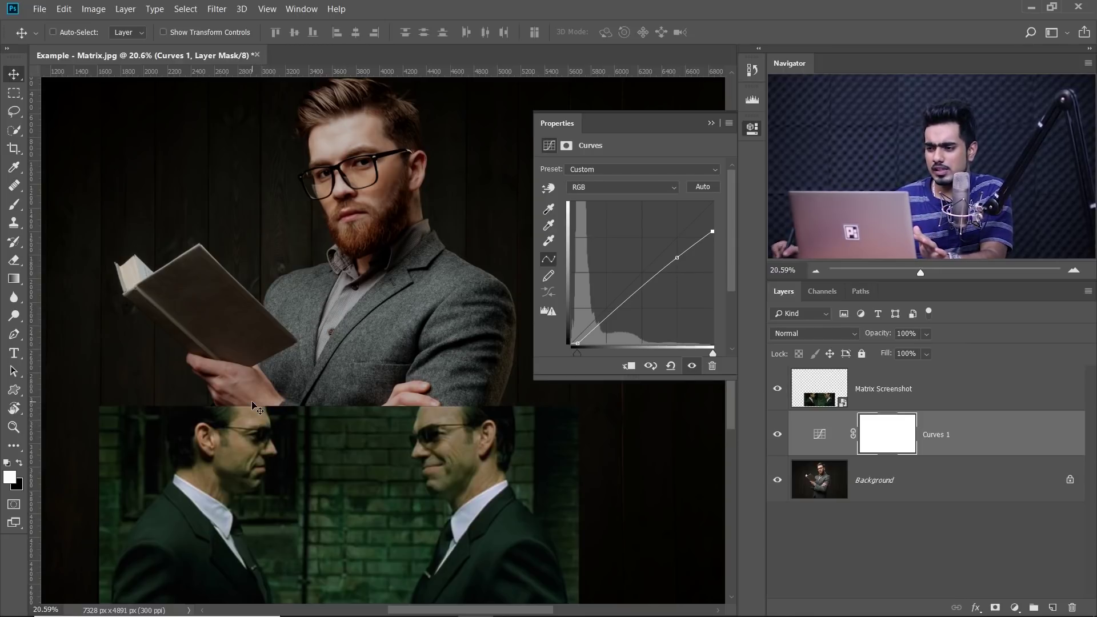
- Move the white point of the Green channel curve slightly inward to tint the highlights green
{"action": "left_click", "coordinate": [593, 192]}
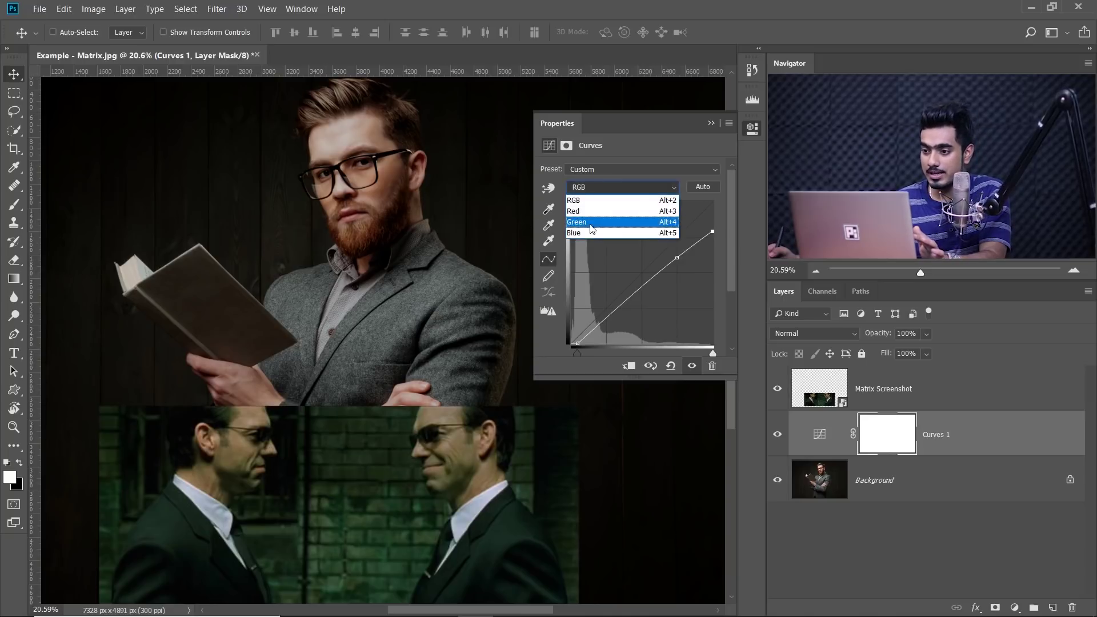
{"action": "left_click", "coordinate": [593, 222]}
{"action": "left_click_drag", "start_coordinate": [708, 203], "coordinate": [703, 203]}
- Return to the RGB curve and lower its upper control point and white endpoint slightly to darken the photo
{"action": "left_click", "coordinate": [620, 187]}
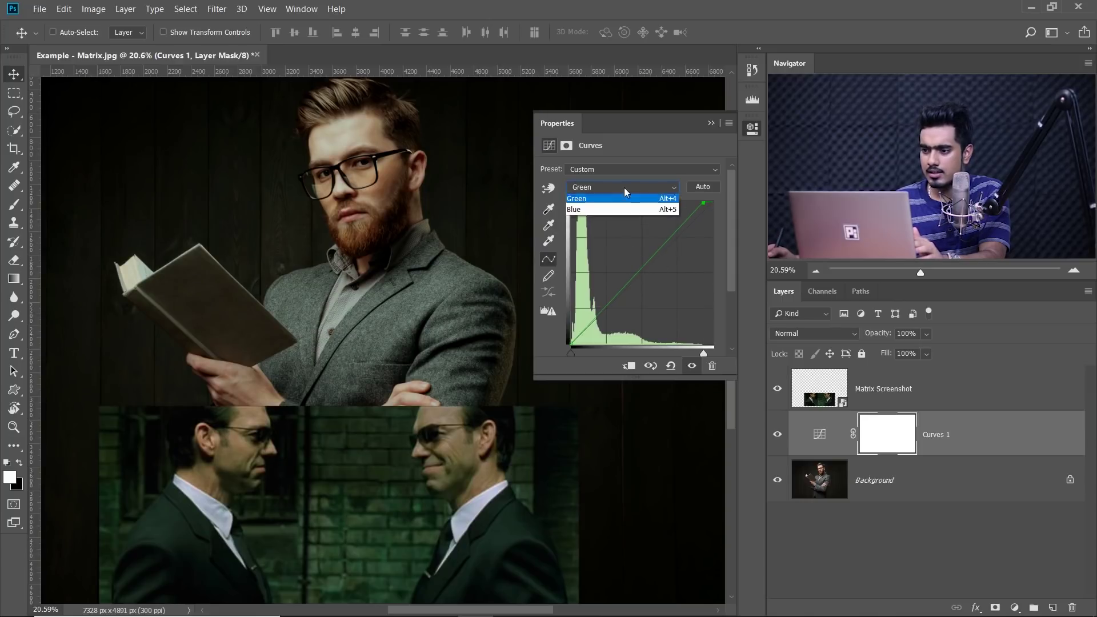
{"action": "left_click", "coordinate": [612, 202]}
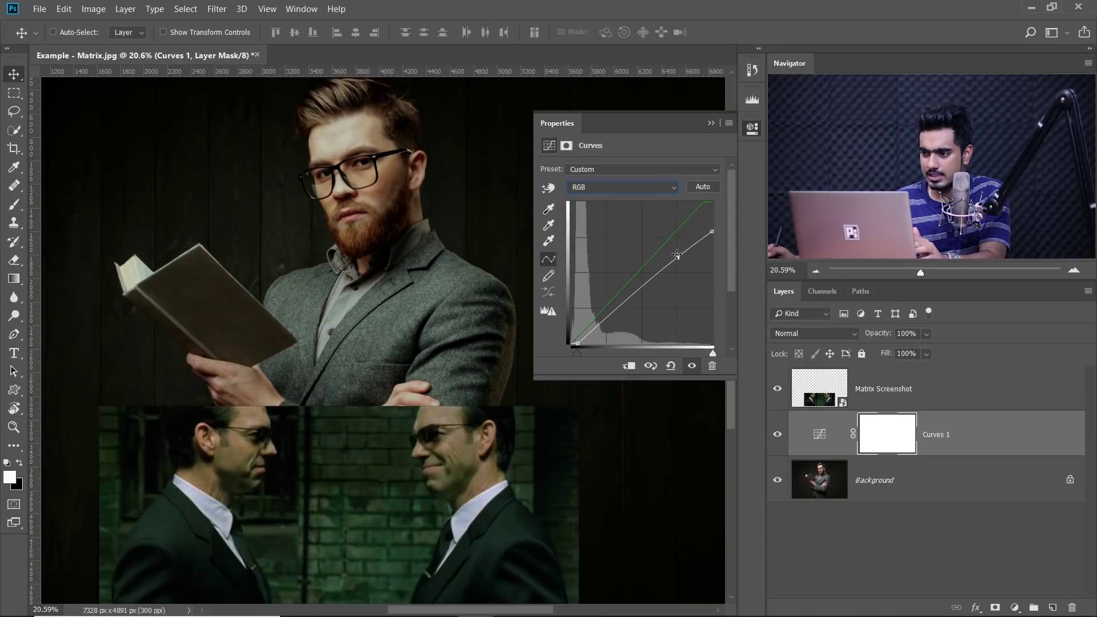
{"action": "left_click_drag", "start_coordinate": [678, 257], "coordinate": [671, 268]}
{"action": "left_click_drag", "start_coordinate": [712, 233], "coordinate": [712, 236]}
{"action": "left_click_drag", "start_coordinate": [672, 266], "coordinate": [670, 267]}
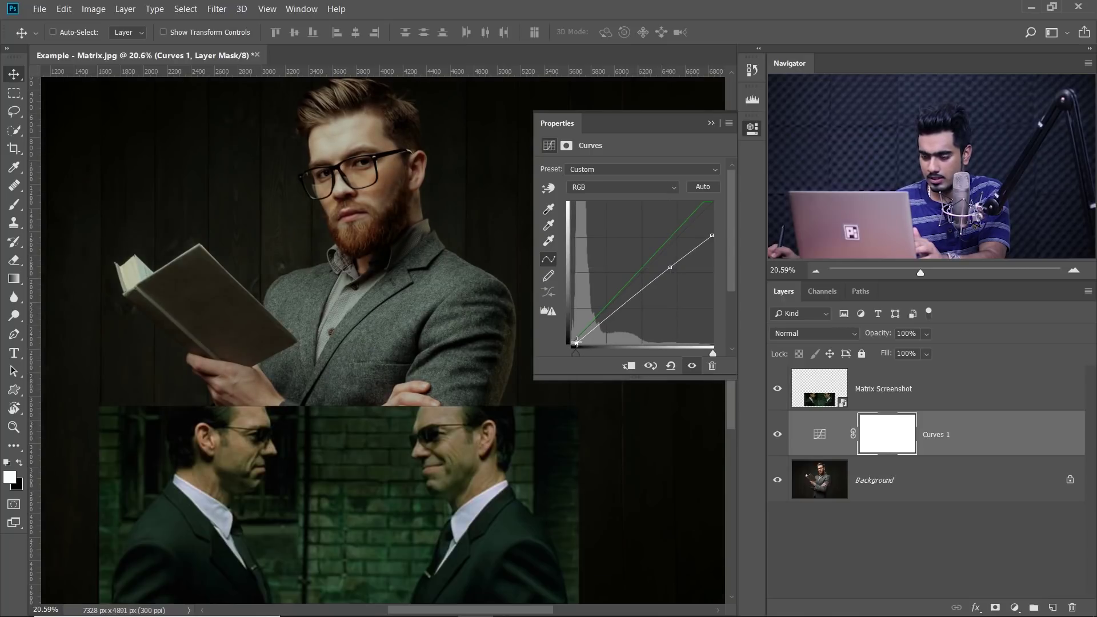
- Compare the portrait with the Curves layer off and on, and examine the whites, skin and background tones in the Matrix screenshot
{"action": "left_click", "coordinate": [779, 435]}
{"action": "left_click", "coordinate": [779, 436]}
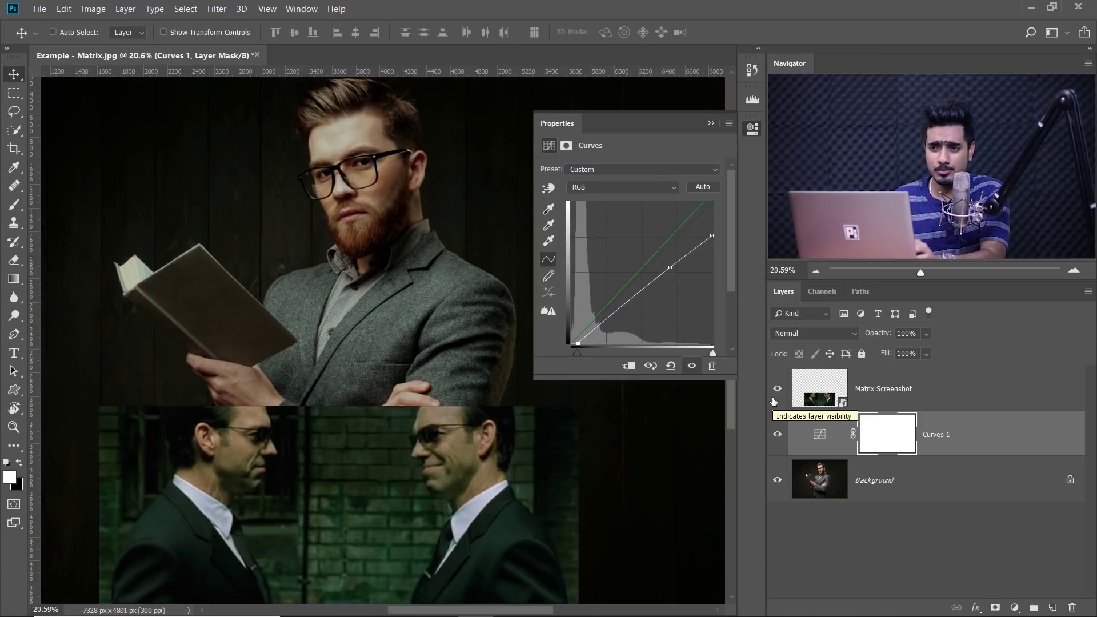
{"action": "scroll", "coordinate": [383, 379], "scroll_direction": "up", "scroll_amount": 3}
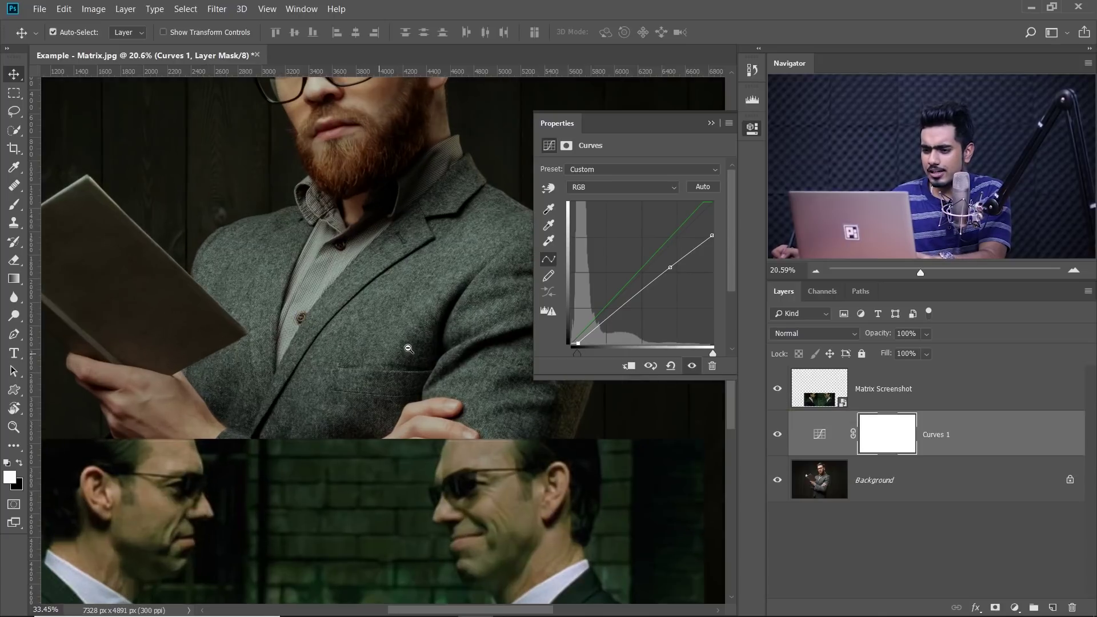
{"action": "scroll", "coordinate": [377, 285], "scroll_direction": "up", "scroll_amount": 4}
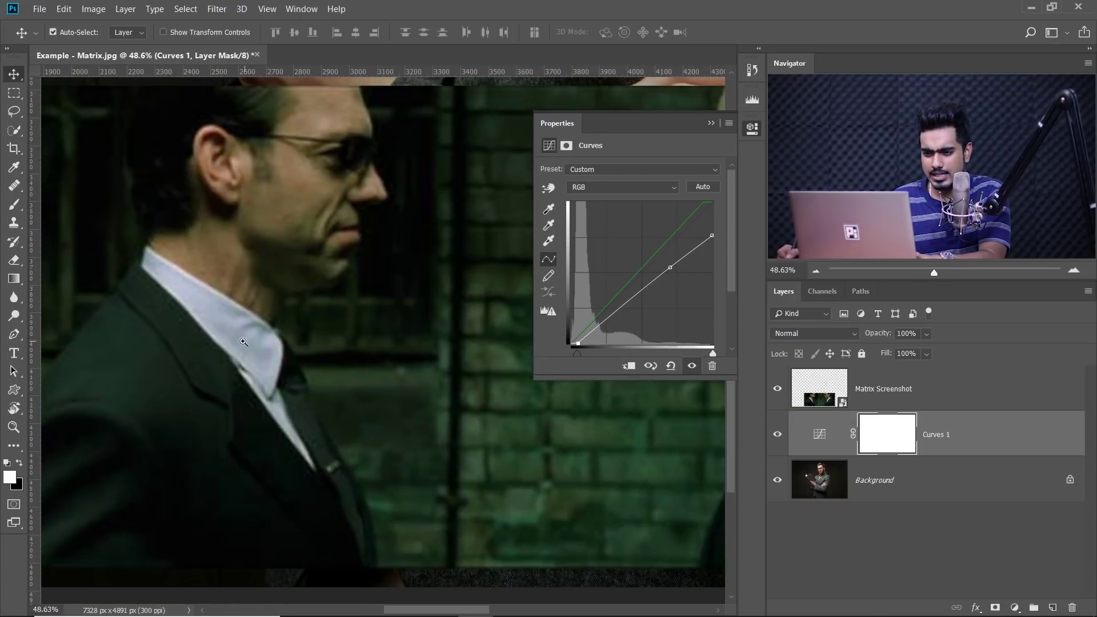
{"action": "scroll", "coordinate": [244, 341], "scroll_direction": "up", "scroll_amount": 2}
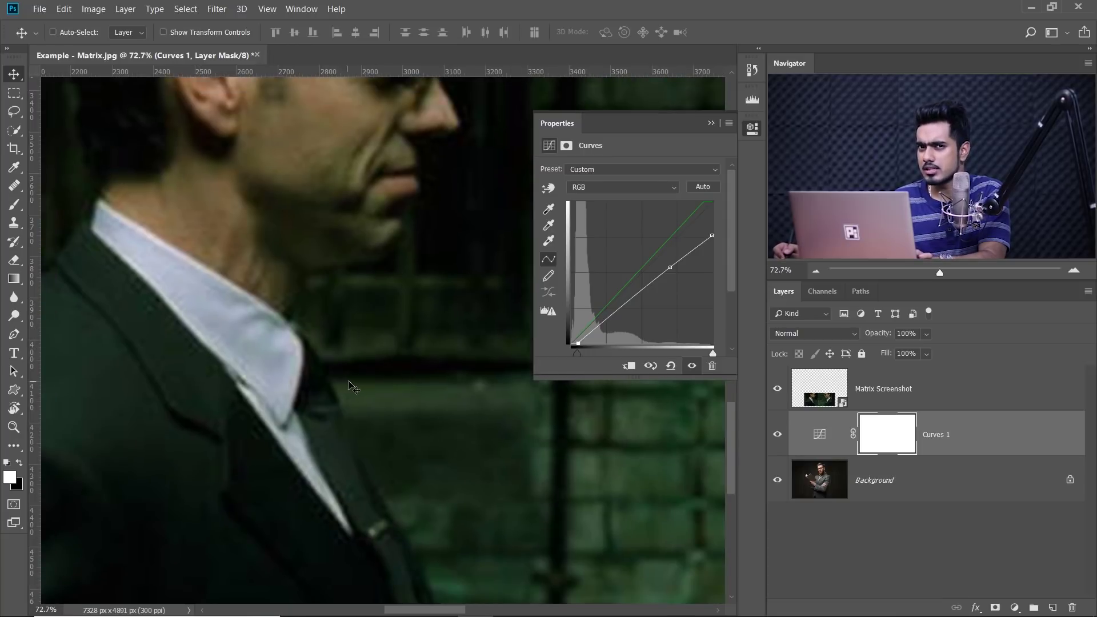
{"action": "scroll", "coordinate": [465, 289], "scroll_direction": "down", "scroll_amount": 4}
{"action": "left_click_drag", "start_coordinate": [369, 294], "coordinate": [331, 257]}
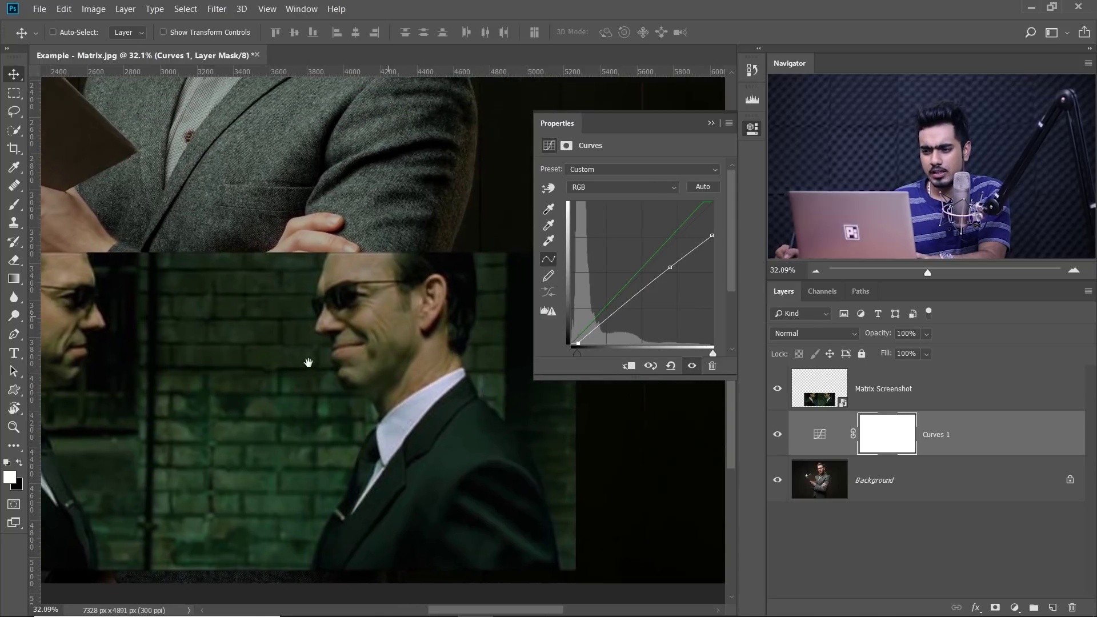
{"action": "left_click_drag", "start_coordinate": [403, 315], "coordinate": [308, 361]}
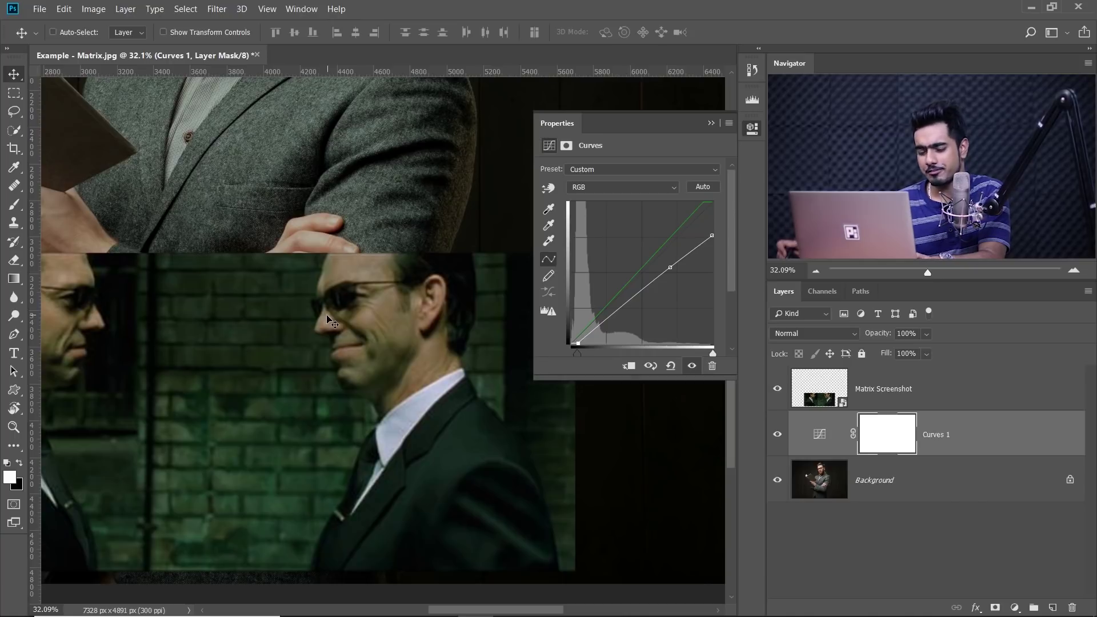
{"action": "scroll", "coordinate": [299, 222], "scroll_direction": "down", "scroll_amount": 2}
{"action": "left_click_drag", "start_coordinate": [300, 213], "coordinate": [342, 348]}
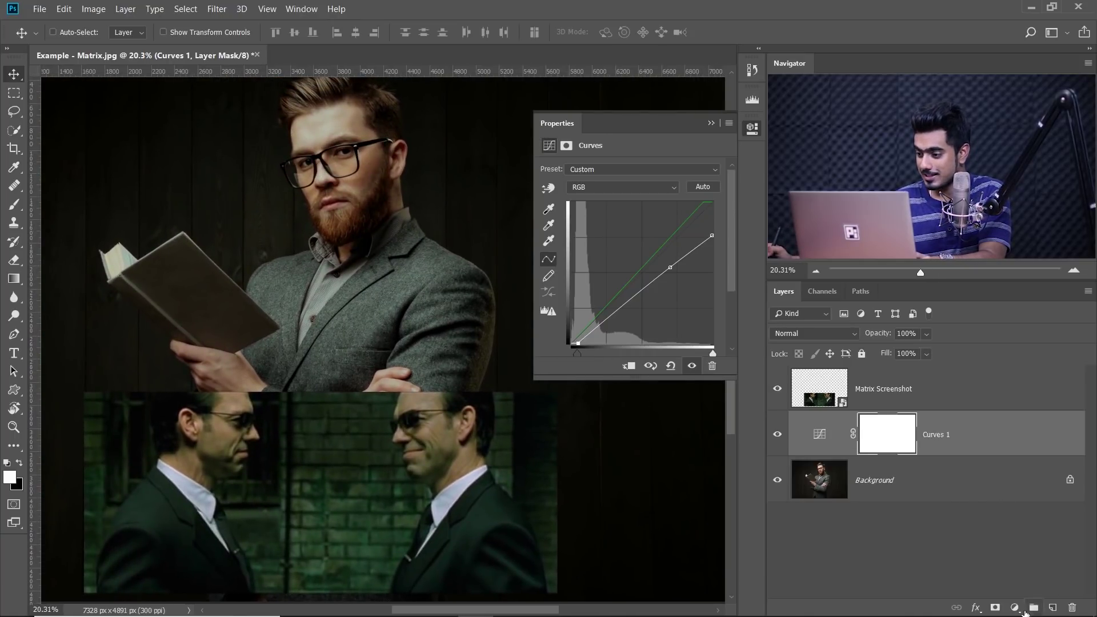
- Add a Selective Color adjustment layer above the Curves layer and target the Whites
{"action": "left_click", "coordinate": [1016, 608]}
{"action": "left_click", "coordinate": [1019, 599]}
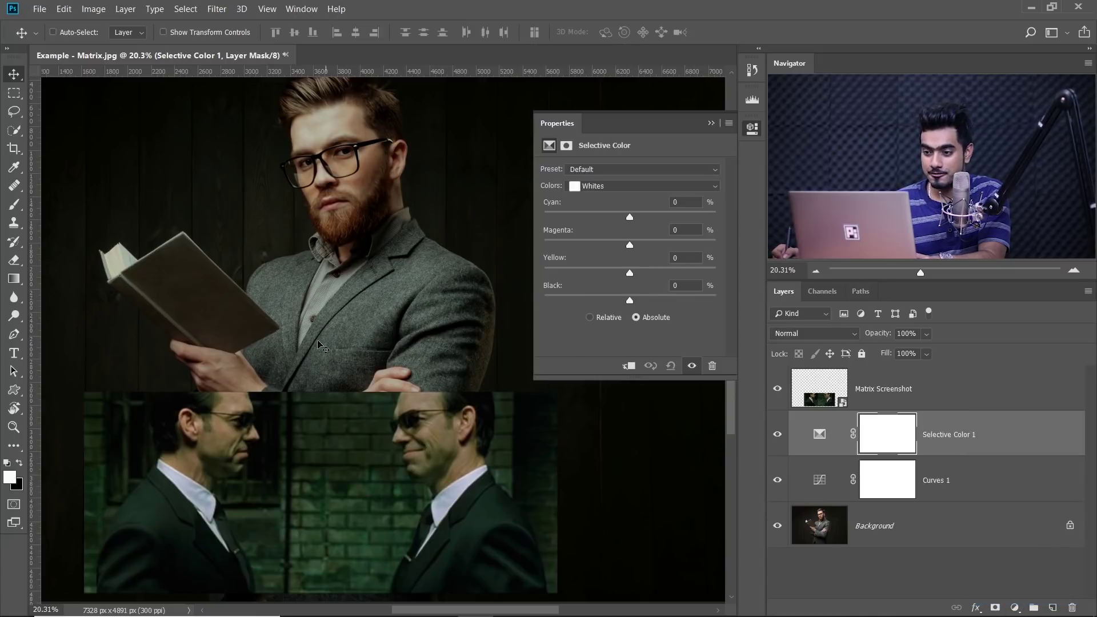
{"action": "left_click_drag", "start_coordinate": [330, 341], "coordinate": [349, 324]}
{"action": "left_click", "coordinate": [594, 185]}
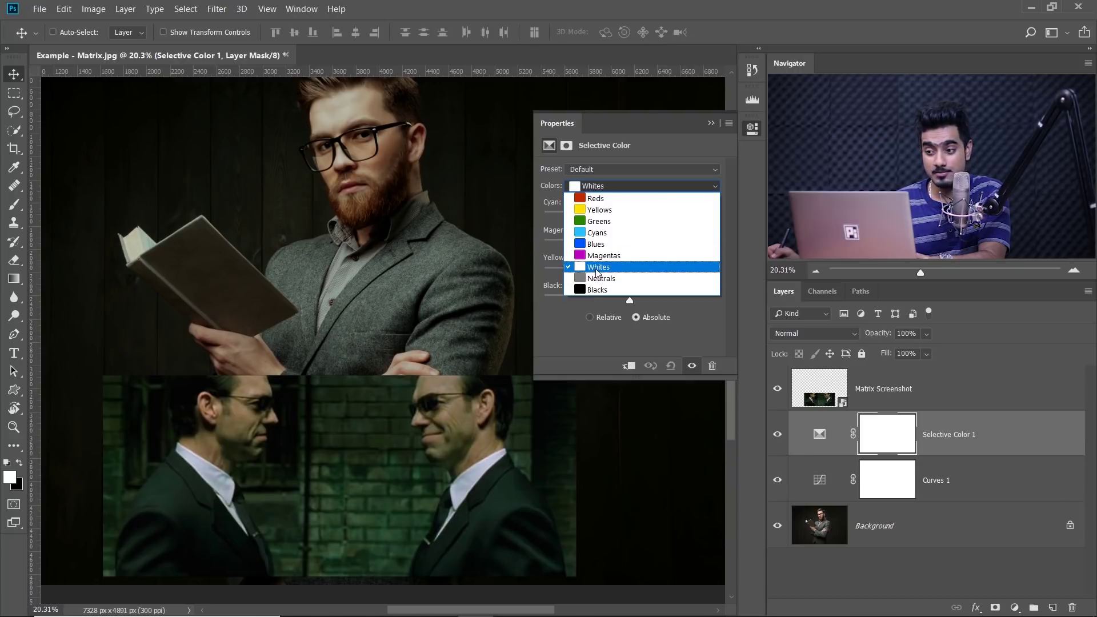
{"action": "left_click", "coordinate": [596, 267]}
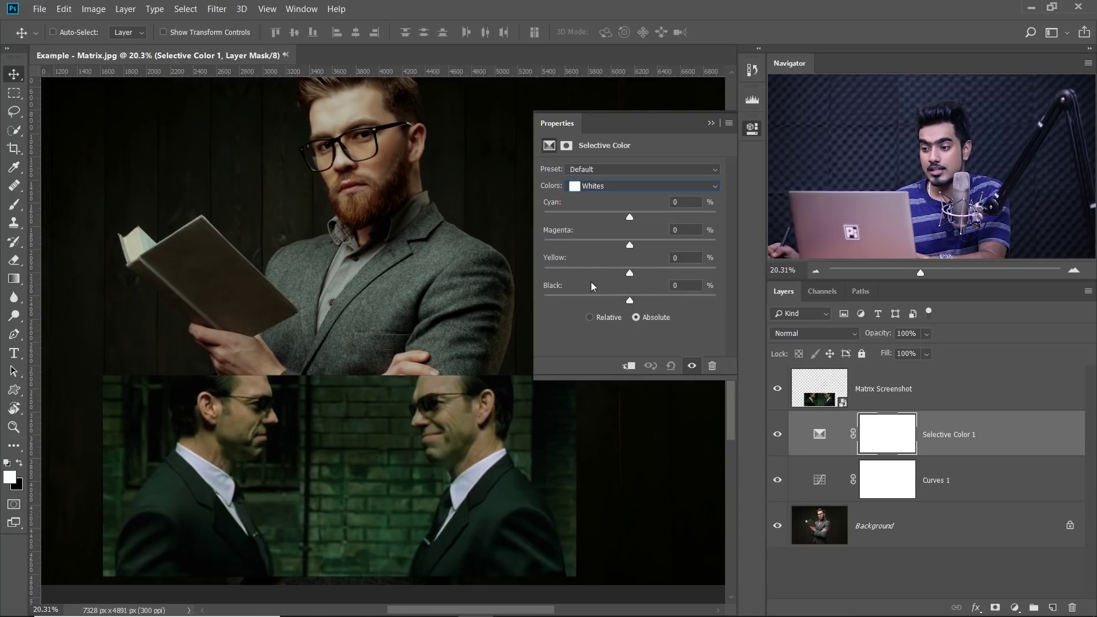
- Try the Relative method for the Selective Color adjustment and return it to Absolute
{"action": "left_click", "coordinate": [596, 321]}
{"action": "left_click", "coordinate": [648, 317]}
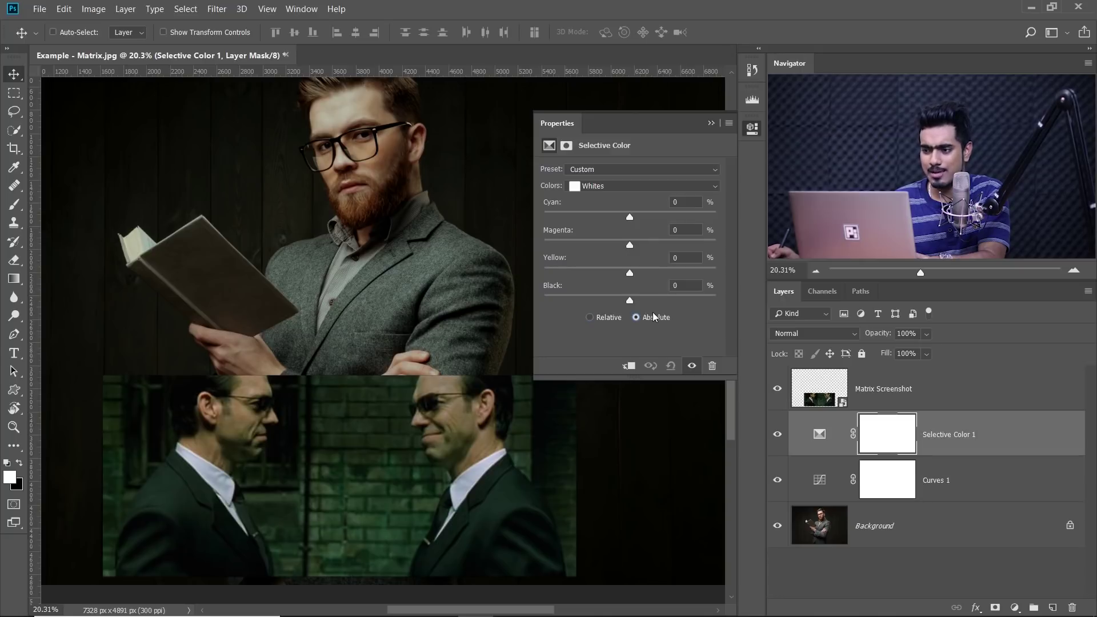
{"action": "left_click", "coordinate": [589, 317]}
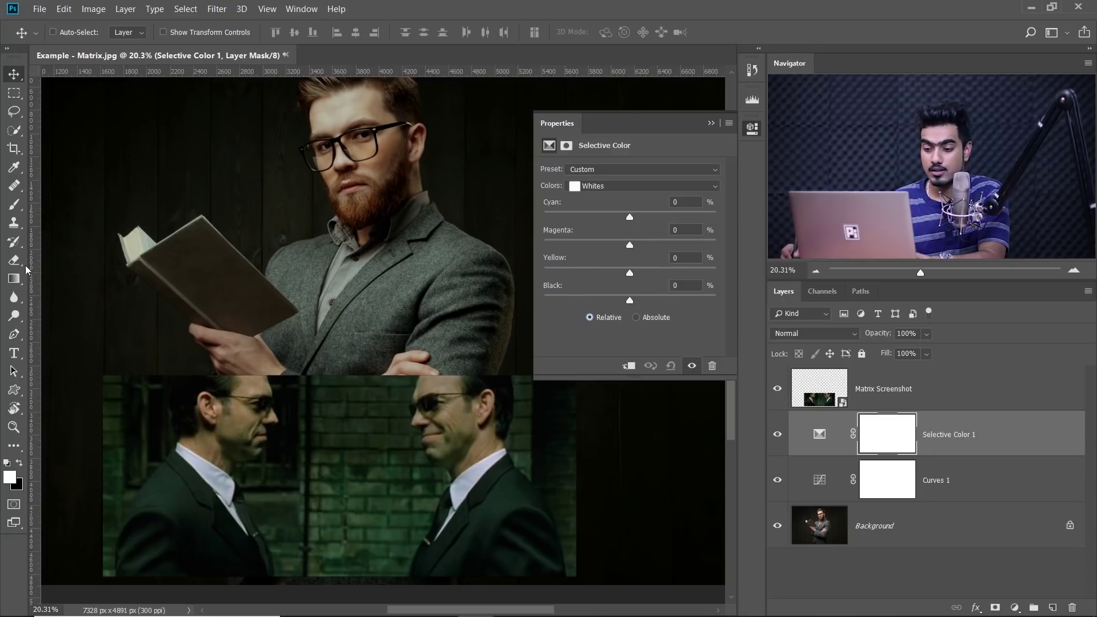
{"action": "left_click", "coordinate": [636, 318]}
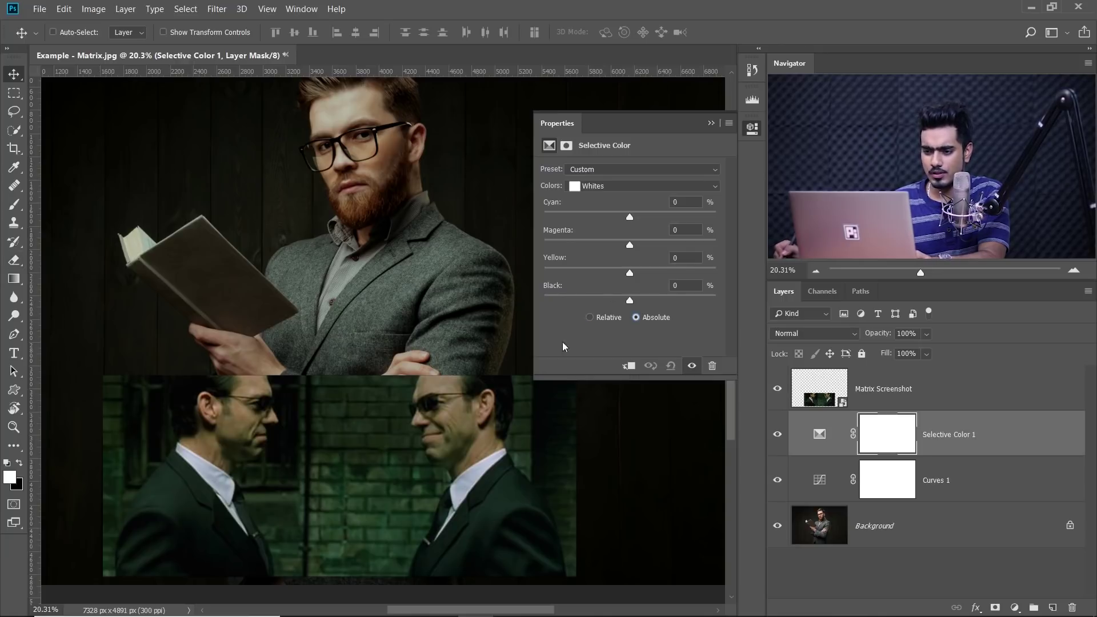
- Lower Yellow in the Whites to -100% and switch the Selective Color method to Relative, comparing the book pages with the Matrix shirt collars
{"action": "scroll", "coordinate": [377, 355], "scroll_direction": "up", "scroll_amount": 3}
{"action": "left_click_drag", "start_coordinate": [362, 406], "coordinate": [381, 324]}
{"action": "left_click_drag", "start_coordinate": [268, 321], "coordinate": [268, 463]}
{"action": "left_click_drag", "start_coordinate": [288, 489], "coordinate": [302, 504]}
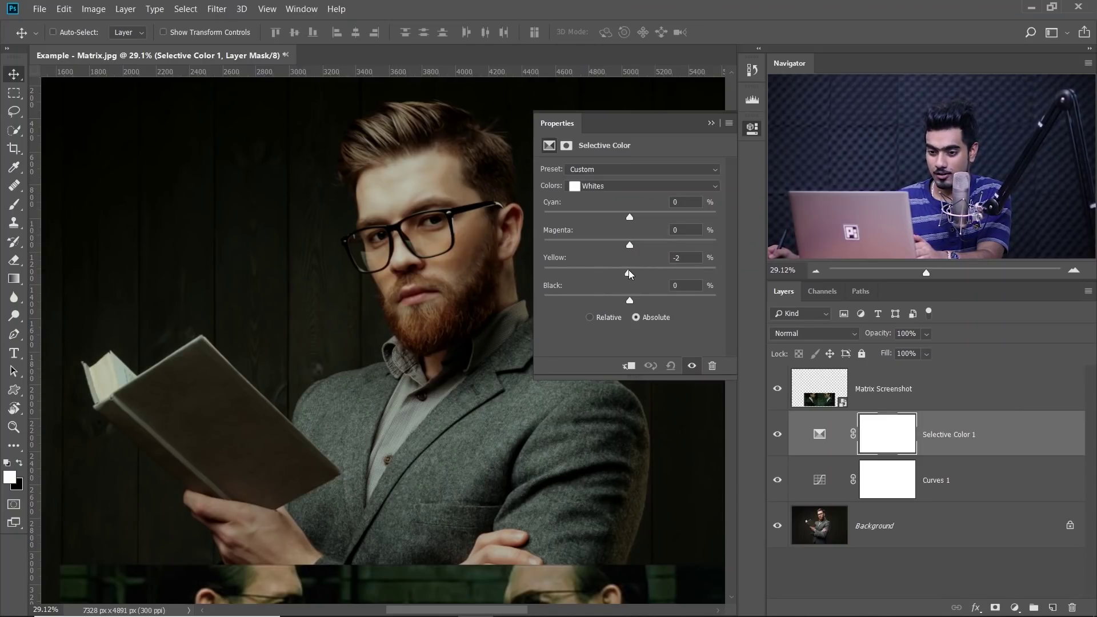
{"action": "left_click_drag", "start_coordinate": [626, 273], "coordinate": [586, 273]}
{"action": "scroll", "coordinate": [490, 312], "scroll_direction": "down", "scroll_amount": 5}
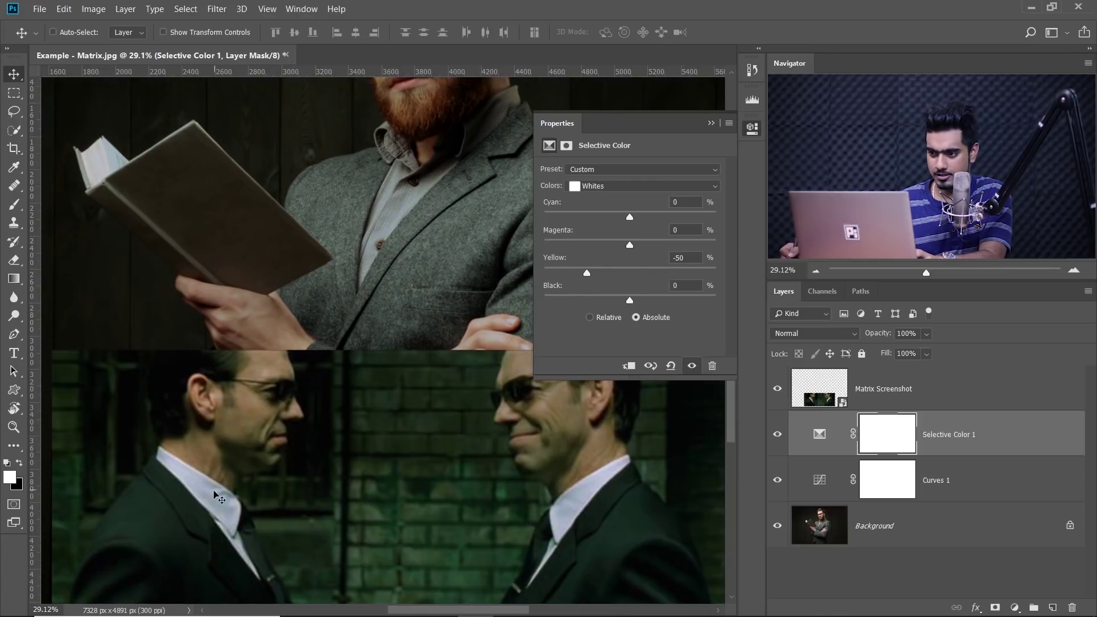
{"action": "left_click", "coordinate": [586, 273]}
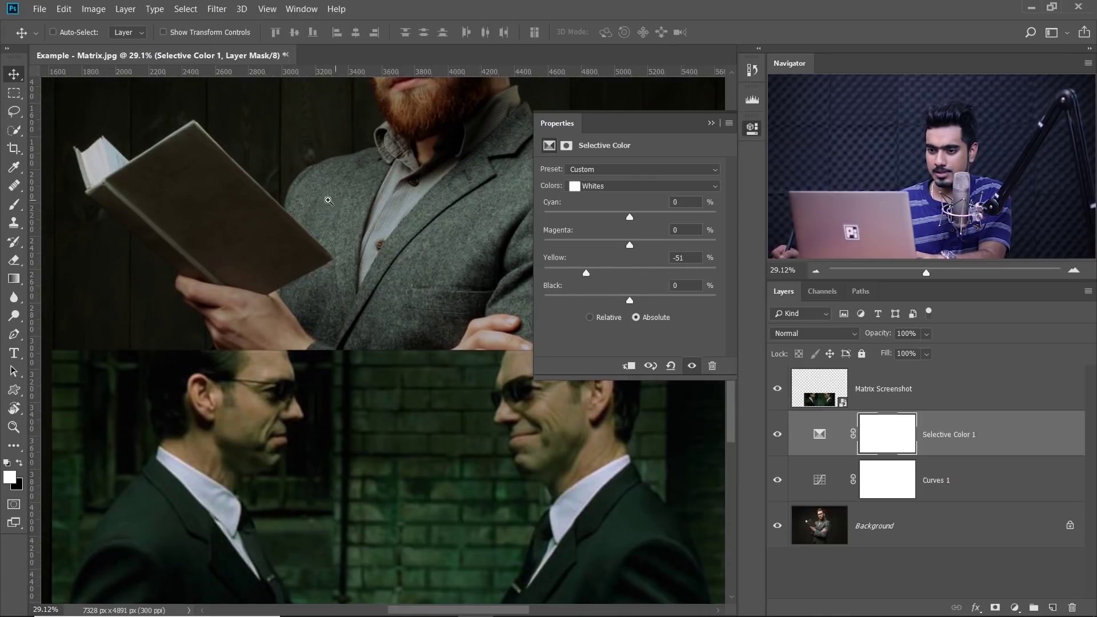
{"action": "scroll", "coordinate": [301, 273], "scroll_direction": "down", "scroll_amount": 2}
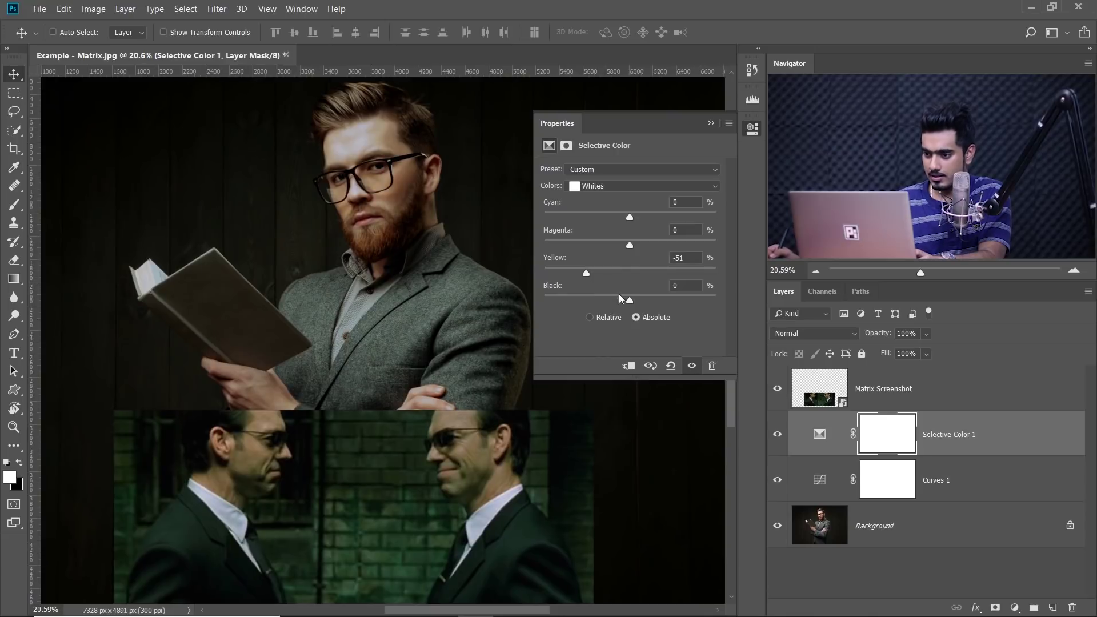
{"action": "left_click", "coordinate": [589, 317]}
{"action": "left_click_drag", "start_coordinate": [589, 273], "coordinate": [542, 277]}
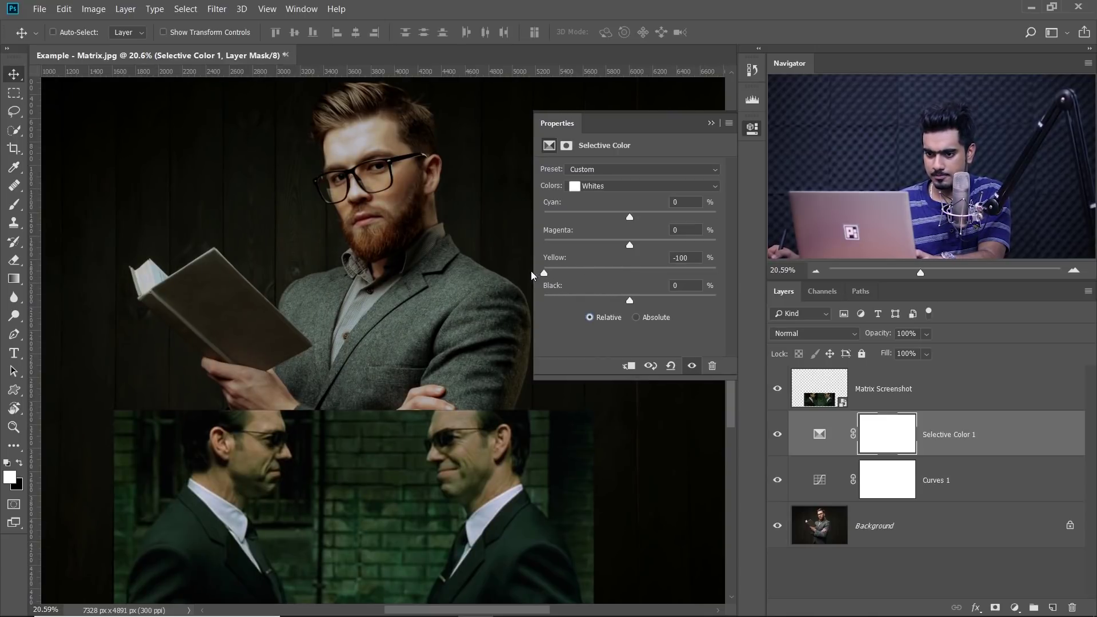
- Target the Neutrals in the Selective Color adjustment and lower Magenta to -7%
{"action": "left_click", "coordinate": [612, 190]}
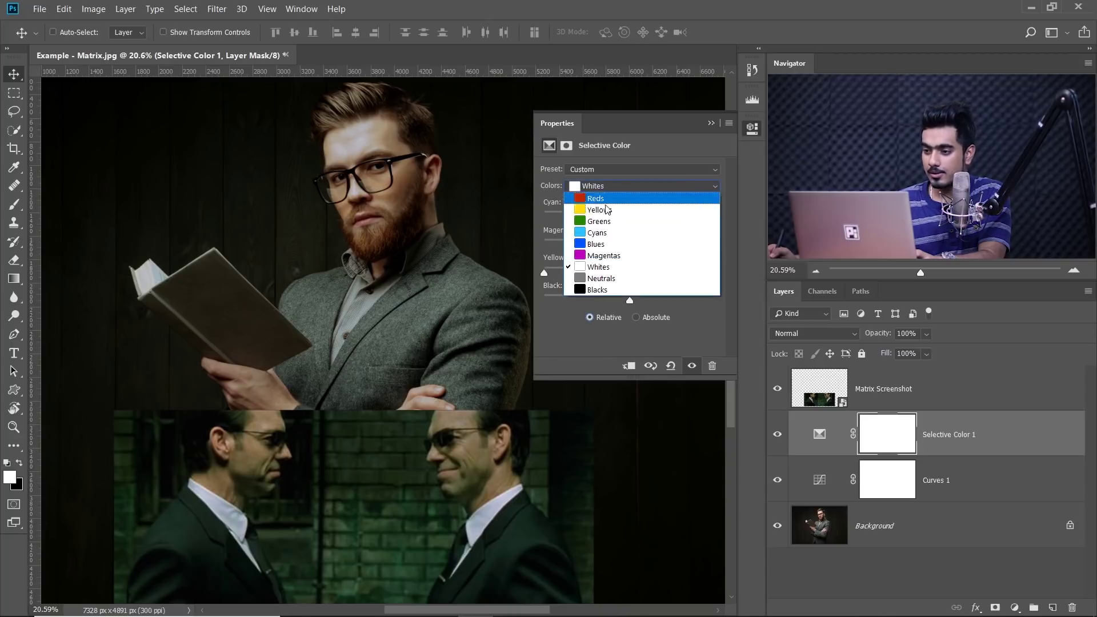
{"action": "left_click", "coordinate": [603, 278]}
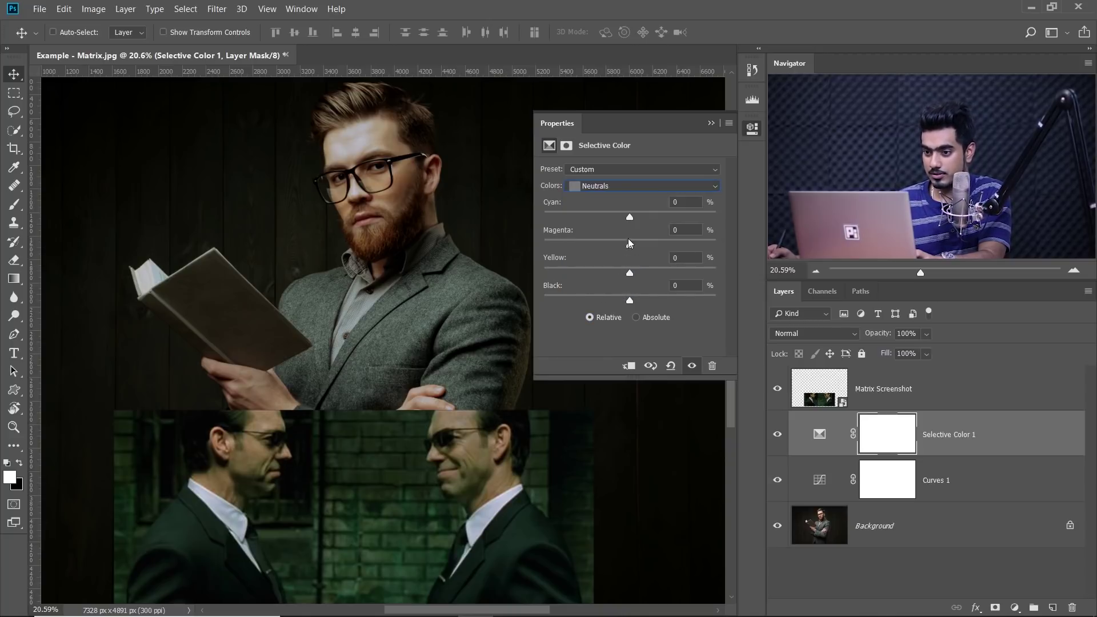
{"action": "left_click_drag", "start_coordinate": [630, 245], "coordinate": [631, 247]}
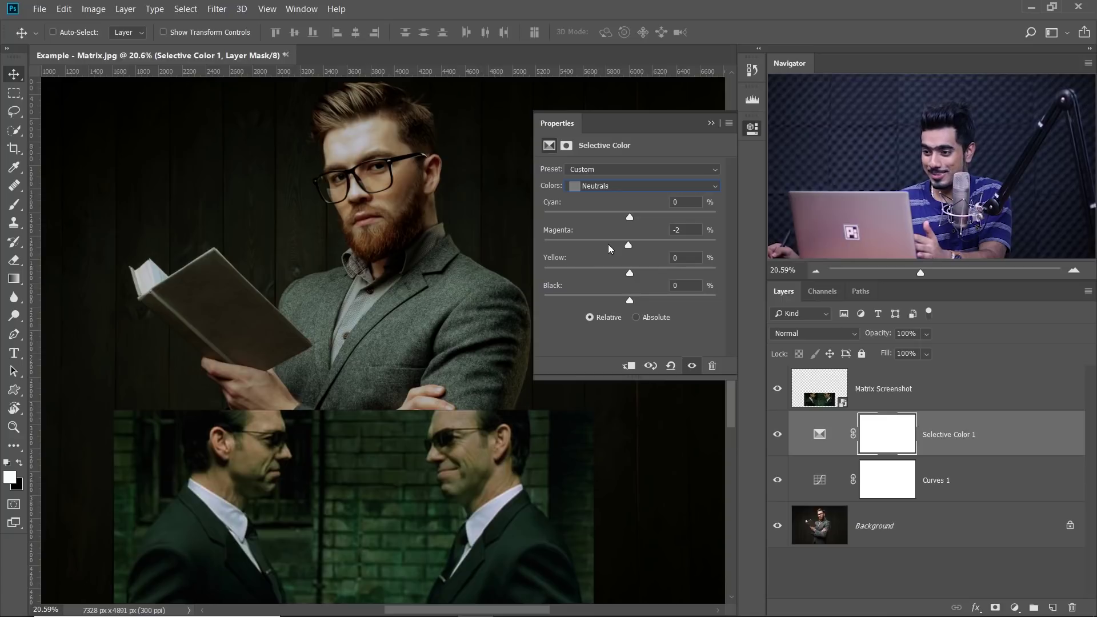
{"action": "left_click_drag", "start_coordinate": [631, 247], "coordinate": [626, 247]}
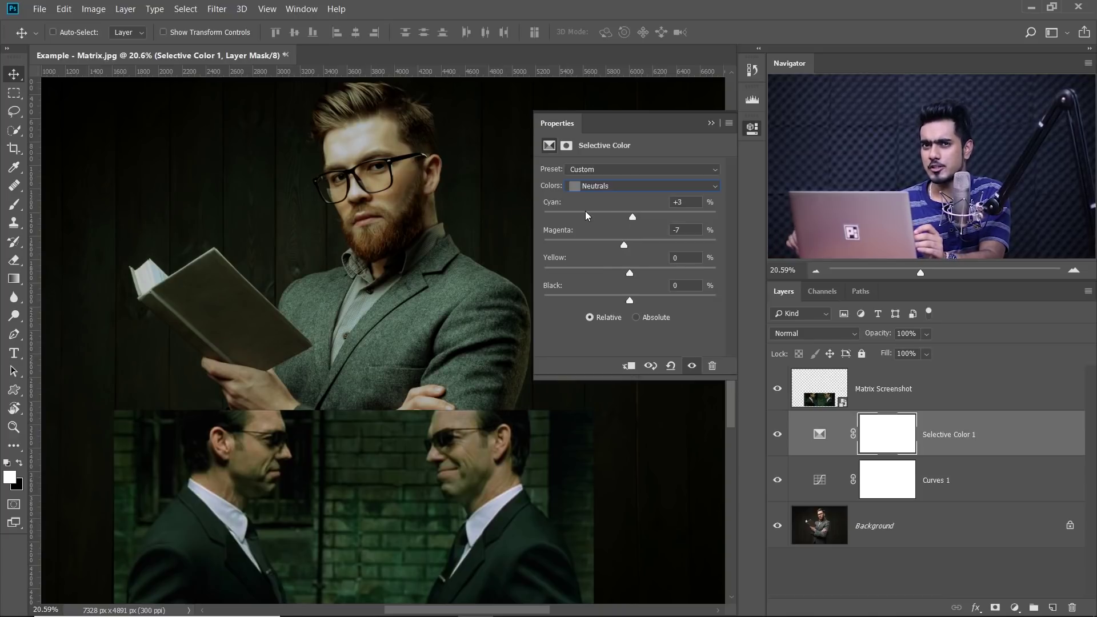
- Test the Neutrals' Cyan at both extremes, then set Cyan to +4%, Yellow to +3% and Black to +2%
{"action": "left_click_drag", "start_coordinate": [632, 217], "coordinate": [716, 217]}
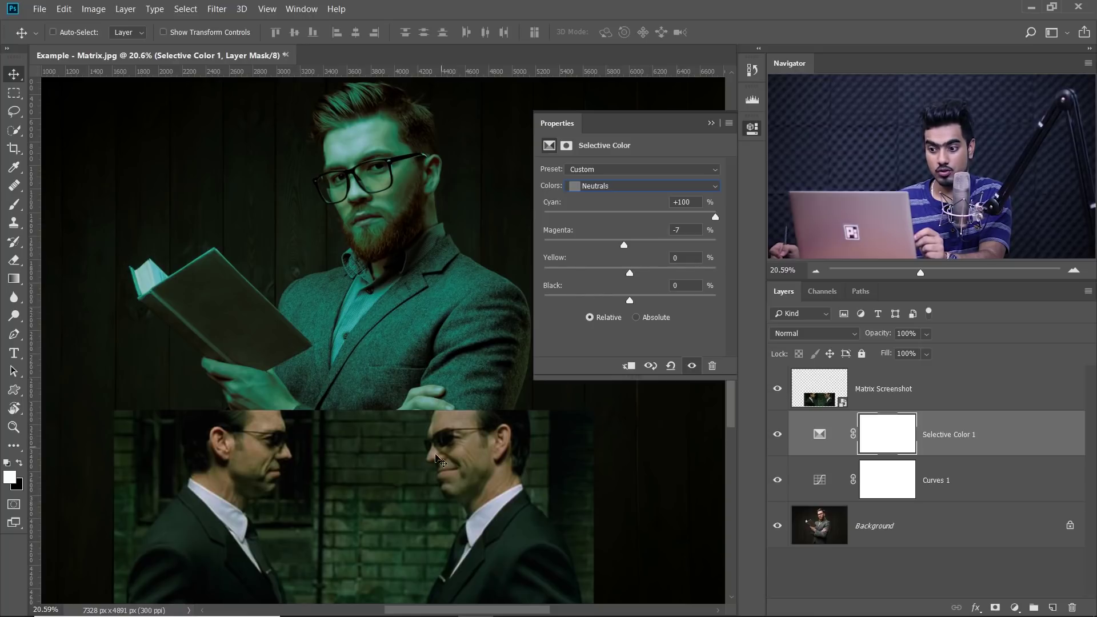
{"action": "left_click_drag", "start_coordinate": [714, 217], "coordinate": [470, 221]}
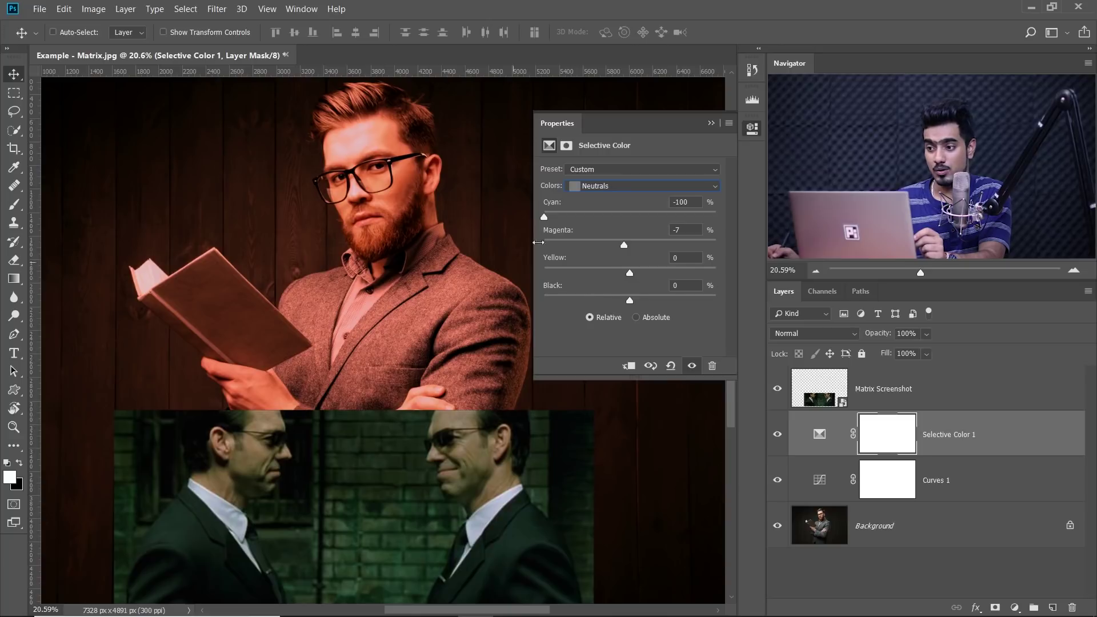
{"action": "left_click", "coordinate": [653, 215]}
{"action": "left_click_drag", "start_coordinate": [653, 215], "coordinate": [626, 218]}
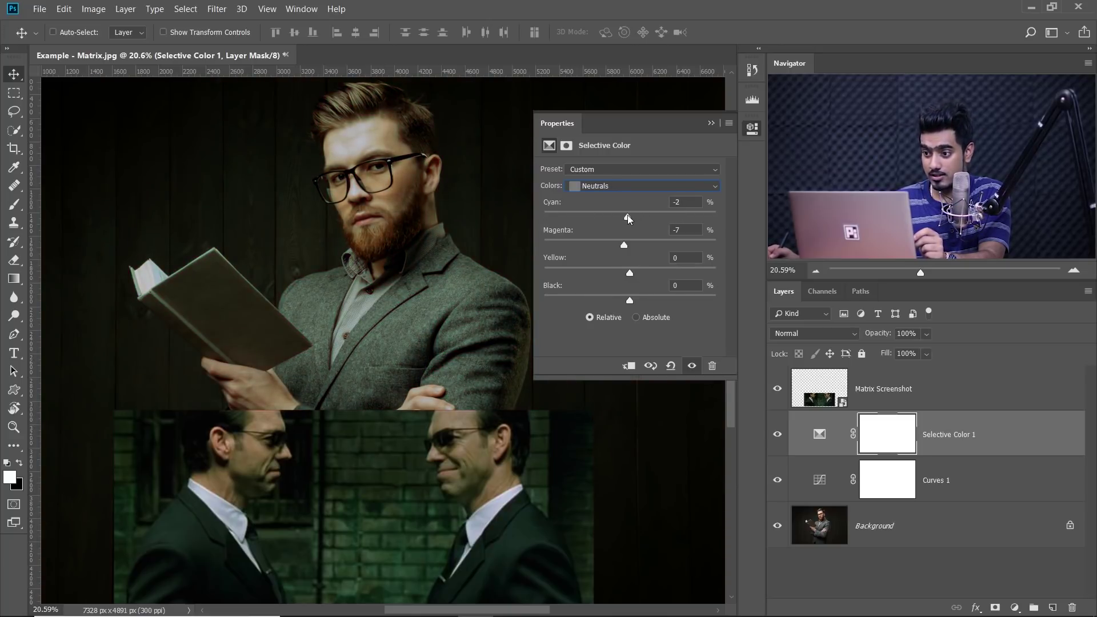
{"action": "left_click_drag", "start_coordinate": [628, 217], "coordinate": [633, 217]}
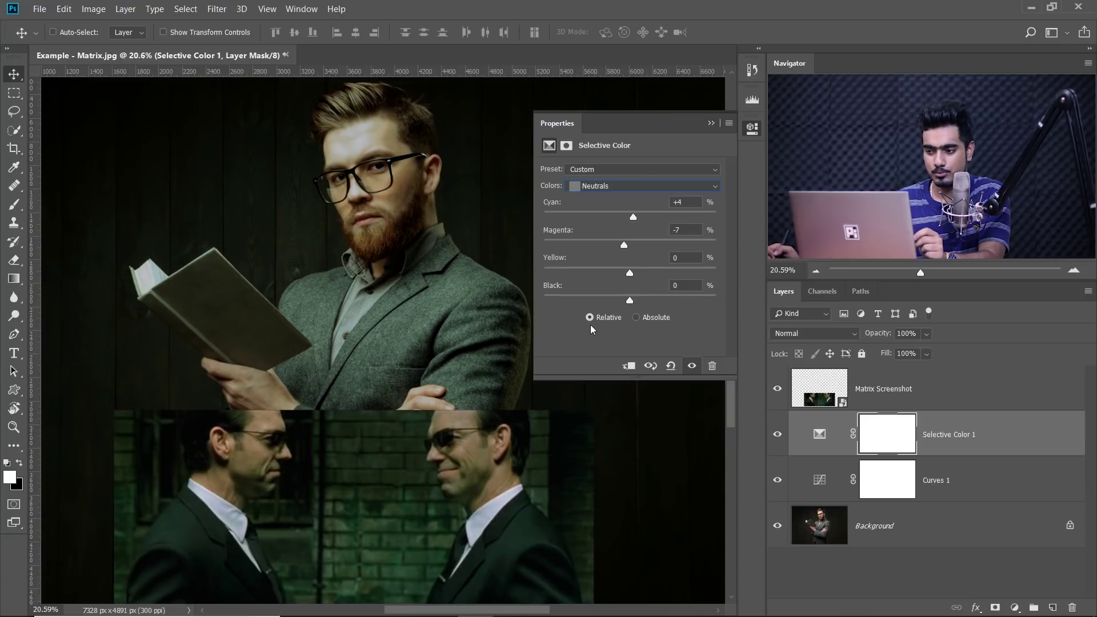
{"action": "left_click_drag", "start_coordinate": [662, 272], "coordinate": [615, 284]}
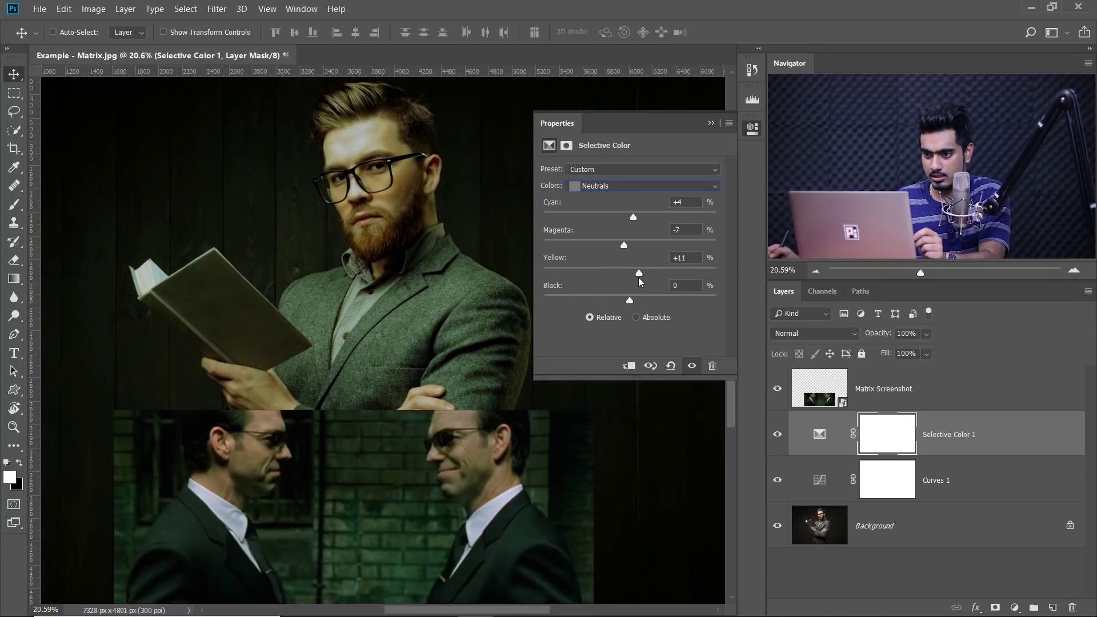
{"action": "left_click_drag", "start_coordinate": [638, 276], "coordinate": [633, 311]}
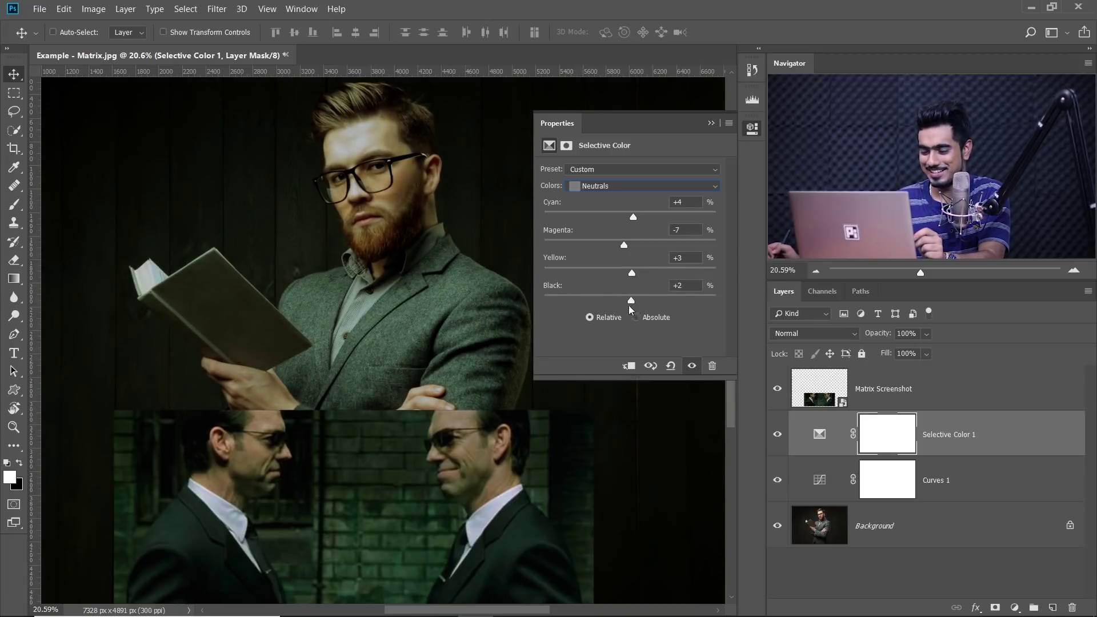
- Target the Blacks and set Cyan to +9% and Yellow to +4%, leaving Black at 0%
{"action": "left_click", "coordinate": [617, 190]}
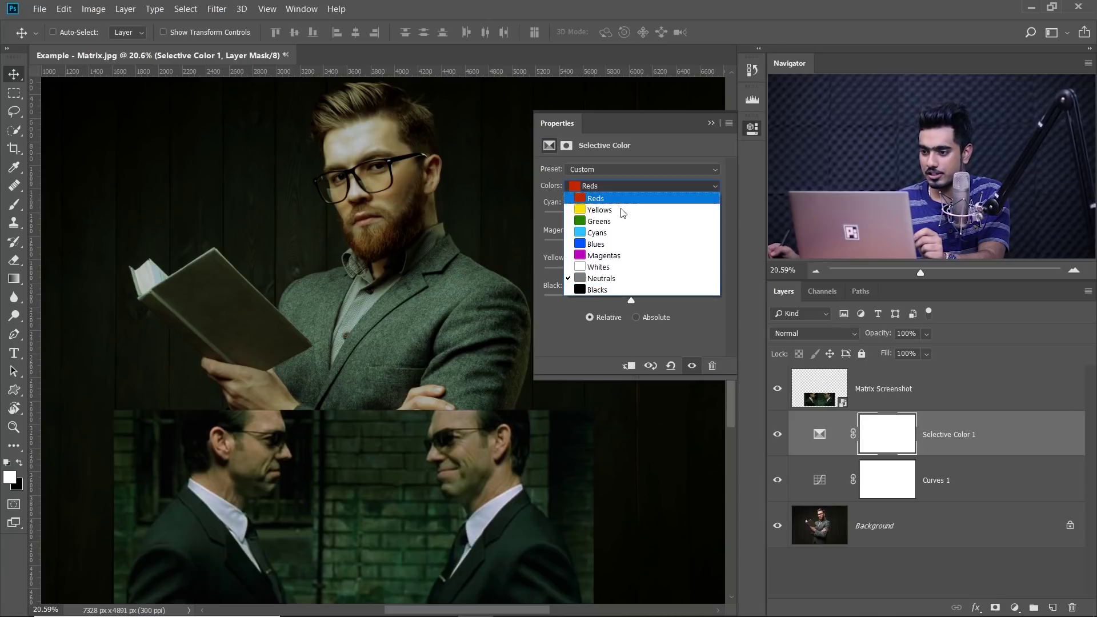
{"action": "left_click", "coordinate": [612, 290]}
{"action": "left_click_drag", "start_coordinate": [632, 209], "coordinate": [631, 250]}
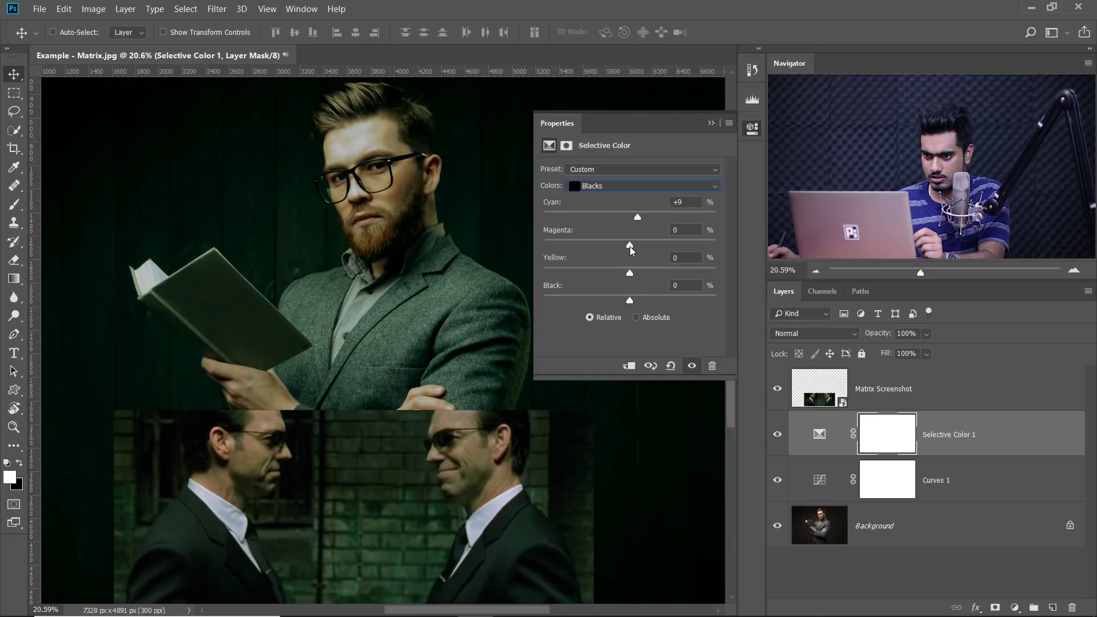
{"action": "left_click_drag", "start_coordinate": [629, 272], "coordinate": [638, 277]}
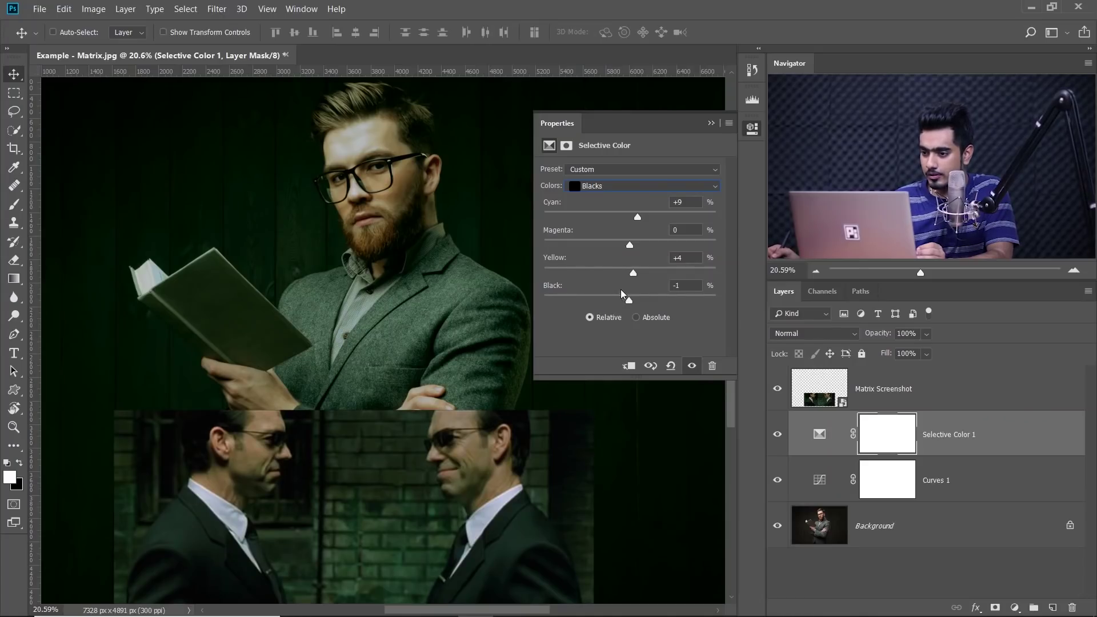
{"action": "left_click_drag", "start_coordinate": [625, 300], "coordinate": [634, 305]}
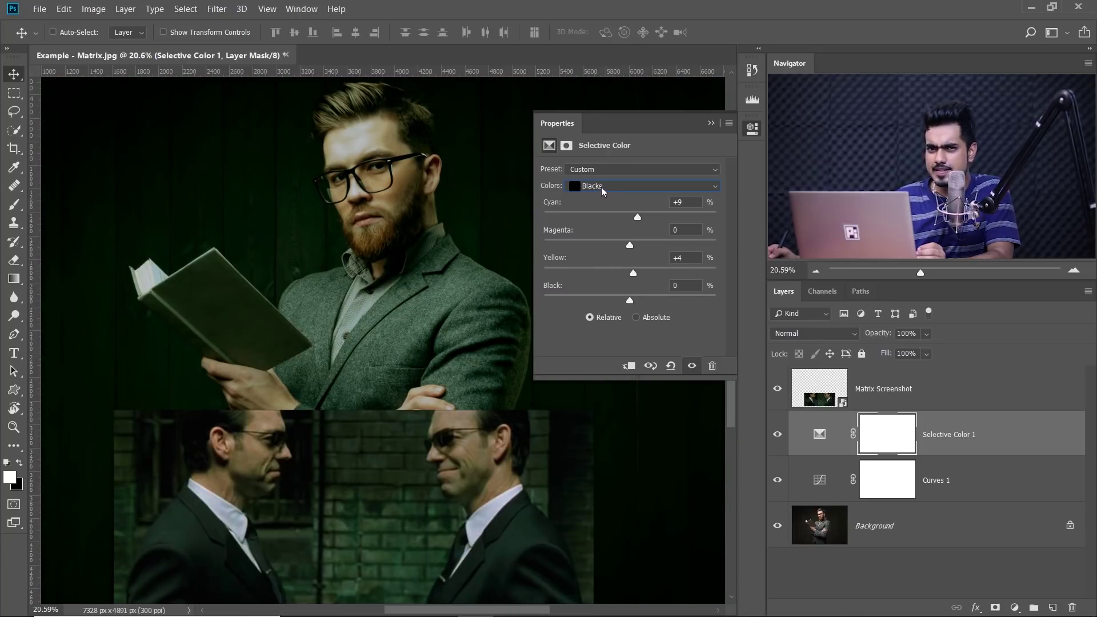
- Target the Reds and set Cyan to -18%, Magenta to -2% and Yellow to +4%, with Black slightly below zero
{"action": "left_click", "coordinate": [602, 191]}
{"action": "left_click", "coordinate": [596, 189]}
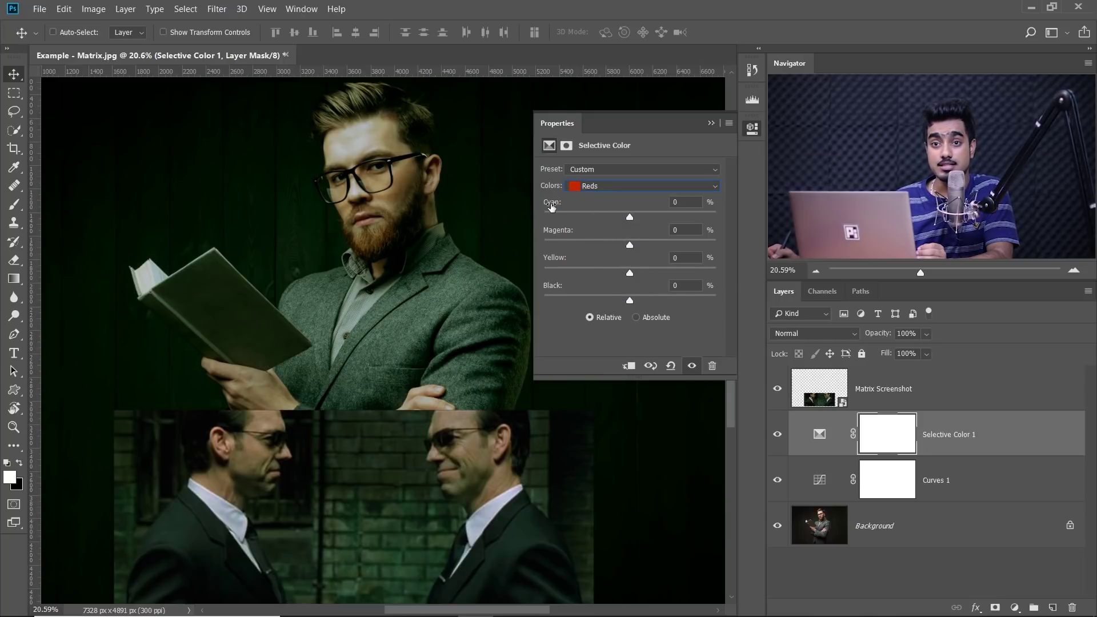
{"action": "mouse_move", "coordinate": [553, 203]}
{"action": "left_mouse_down"}
{"action": "mouse_move", "coordinate": [518, 209]}
{"action": "mouse_move", "coordinate": [546, 207]}
{"action": "left_mouse_up"}
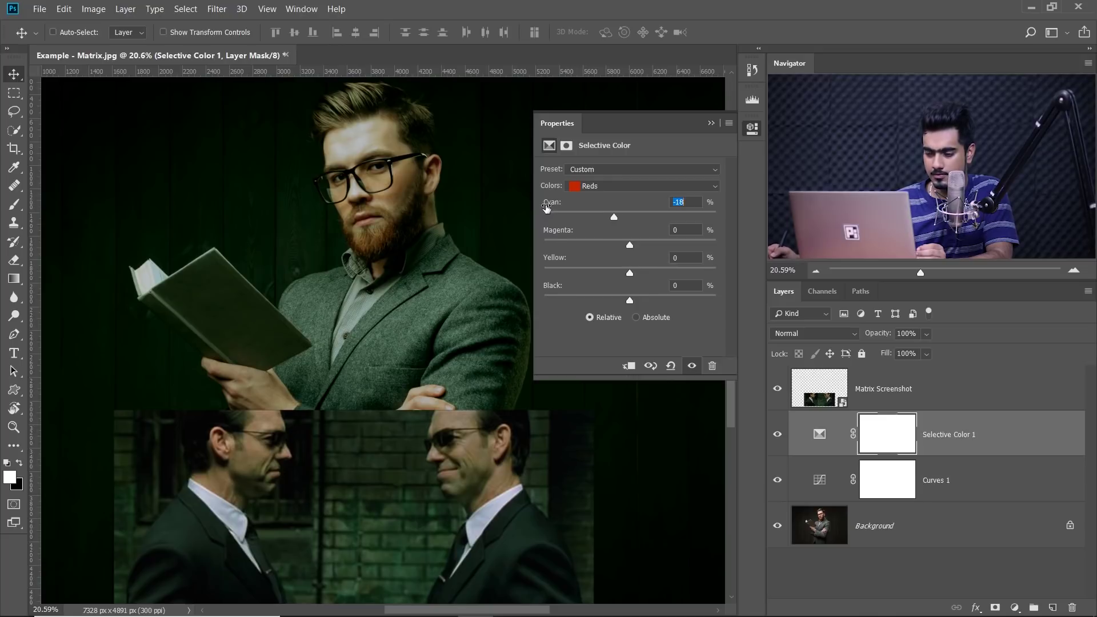
{"action": "left_click_drag", "start_coordinate": [629, 244], "coordinate": [632, 272]}
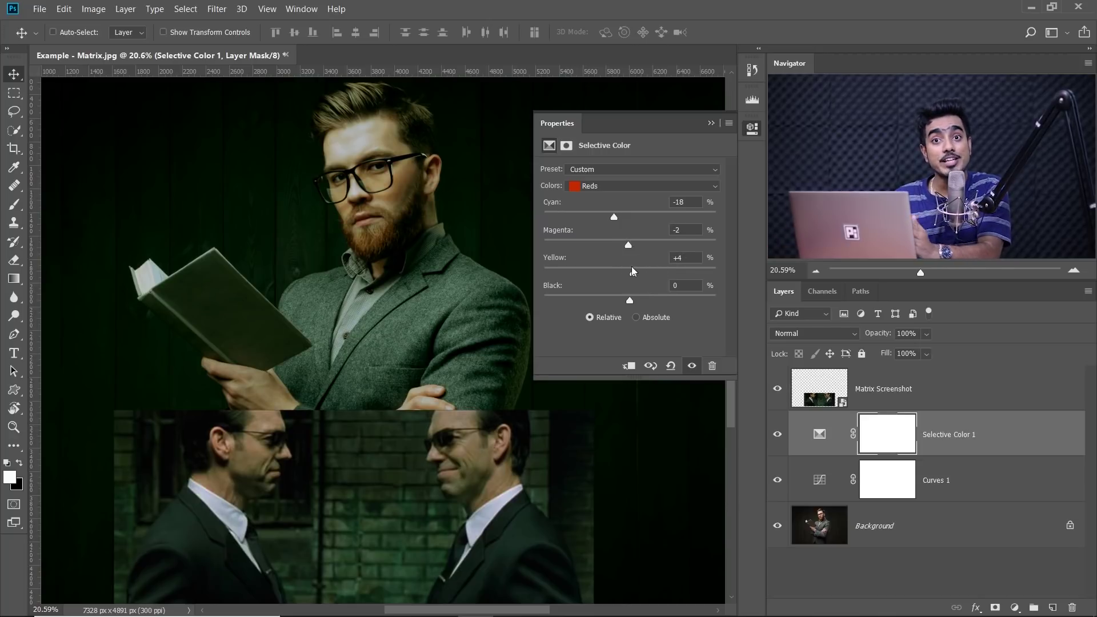
{"action": "mouse_move", "coordinate": [628, 299]}
{"action": "left_mouse_down"}
{"action": "mouse_move", "coordinate": [574, 304]}
{"action": "mouse_move", "coordinate": [617, 307]}
{"action": "left_mouse_up"}
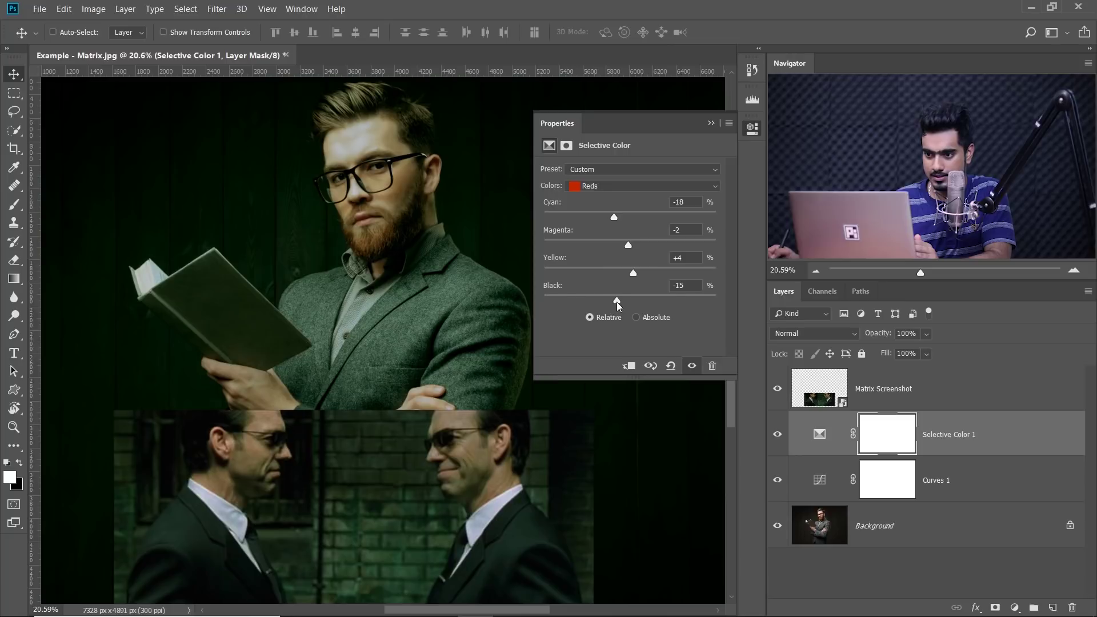
{"action": "left_click_drag", "start_coordinate": [620, 301], "coordinate": [629, 301]}
- Target the Yellows and set Cyan to +19%, Magenta to +11% and Yellow to -8%
{"action": "left_click", "coordinate": [633, 183]}
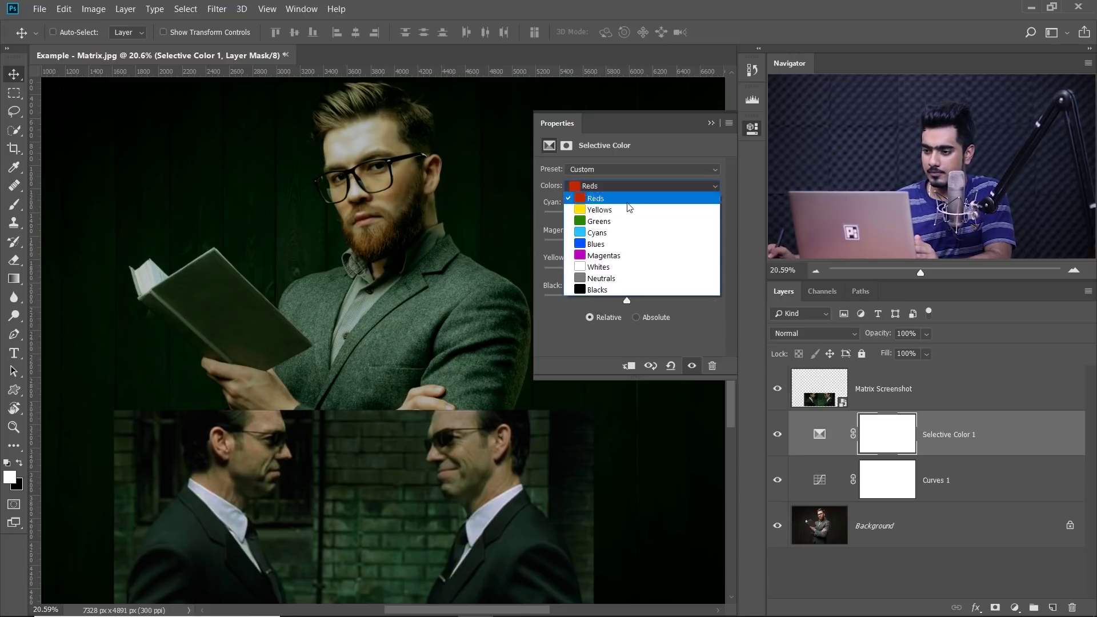
{"action": "left_click", "coordinate": [622, 208]}
{"action": "left_click_drag", "start_coordinate": [633, 219], "coordinate": [639, 245]}
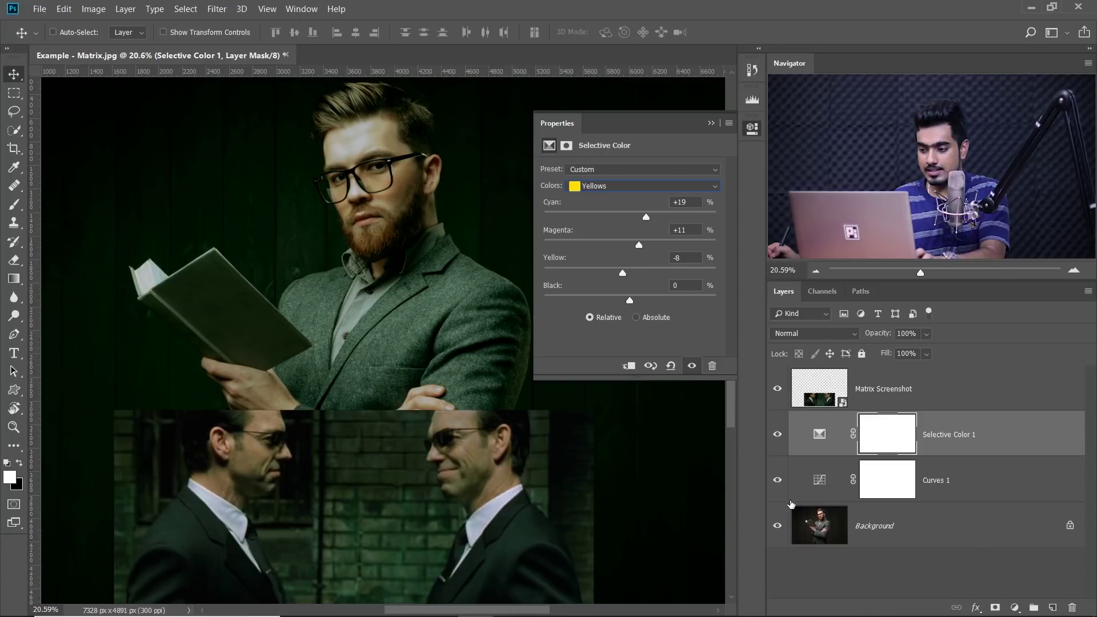
- Compare the original background photo with the graded version, then check the whole image against the Matrix screenshot
{"action": "left_click", "coordinate": [779, 529], "text": "alt"}
{"action": "left_click", "coordinate": [780, 529], "text": "alt"}
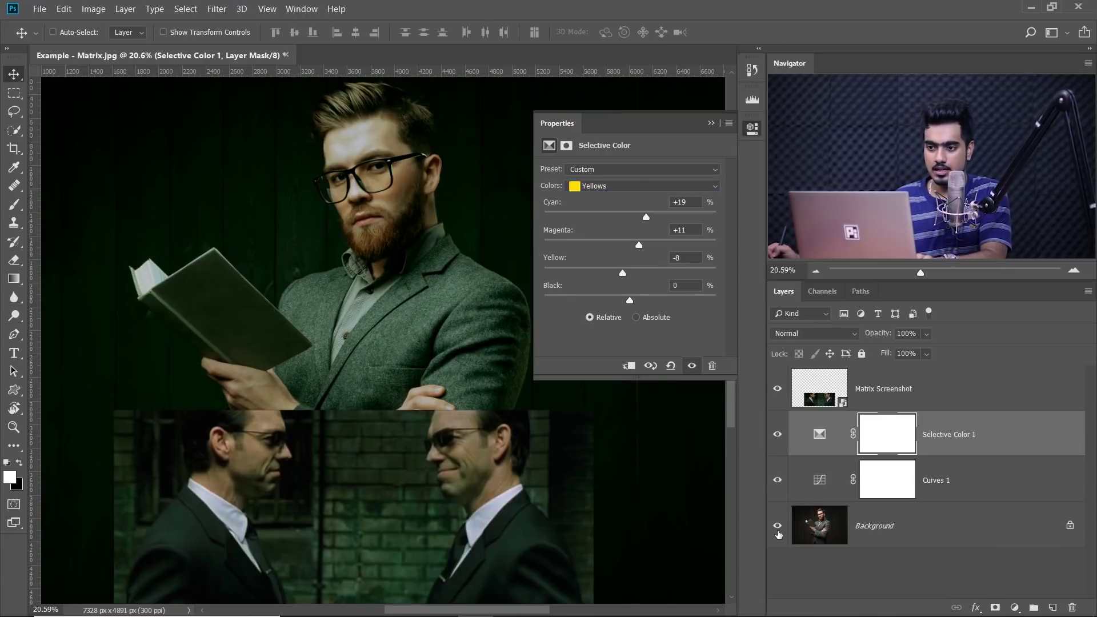
{"action": "left_click_drag", "start_coordinate": [437, 330], "coordinate": [457, 341]}
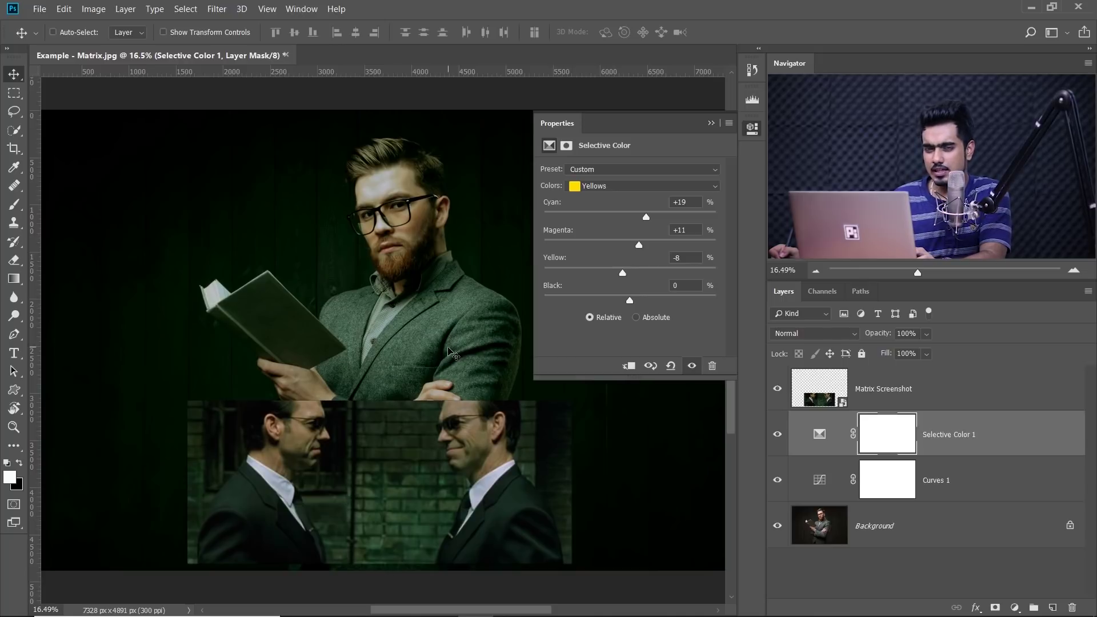
- Add a second Curves adjustment layer above the Selective Color layer and move its RGB white point slightly inward to brighten the highlights
{"action": "left_click", "coordinate": [1014, 608]}
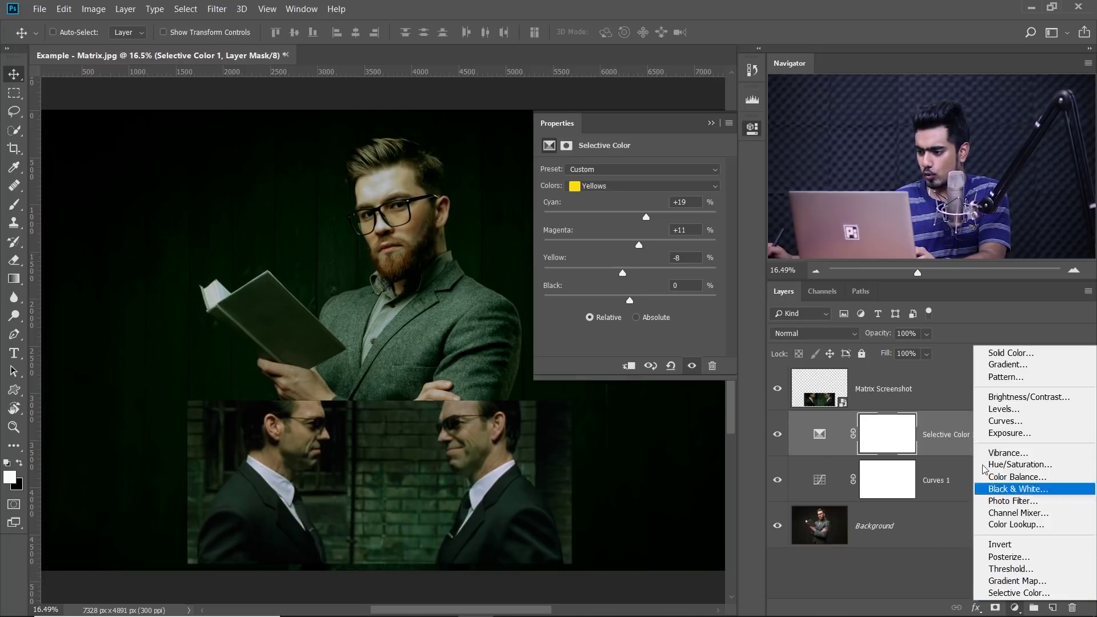
{"action": "left_click", "coordinate": [996, 421]}
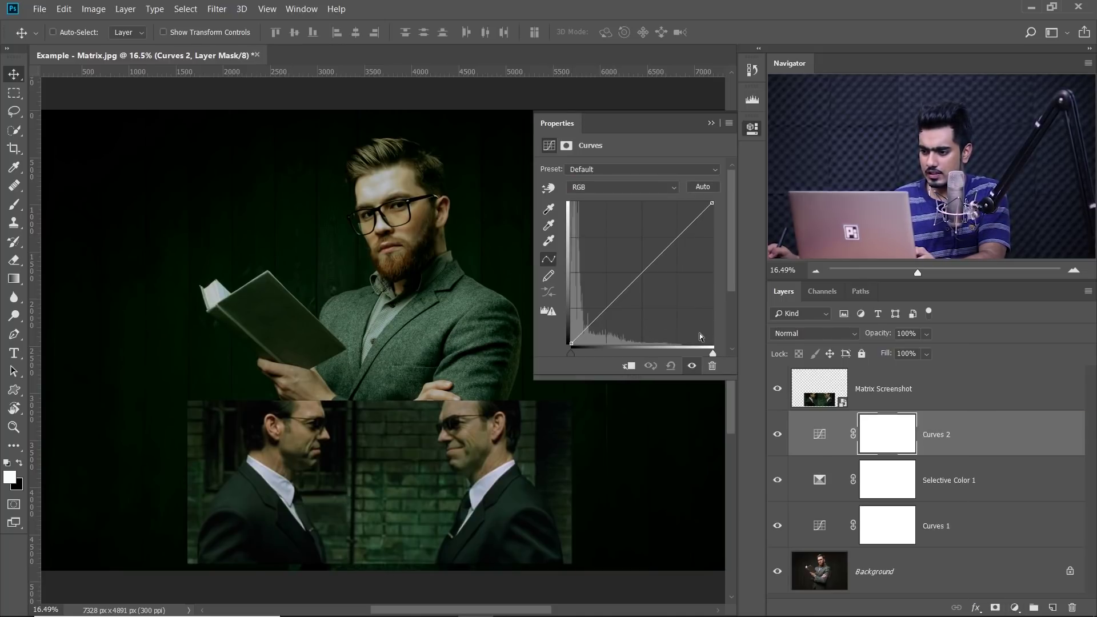
{"action": "mouse_move", "coordinate": [712, 352]}
{"action": "left_mouse_down"}
{"action": "mouse_move", "coordinate": [687, 351]}
{"action": "mouse_move", "coordinate": [699, 352]}
{"action": "left_mouse_up"}
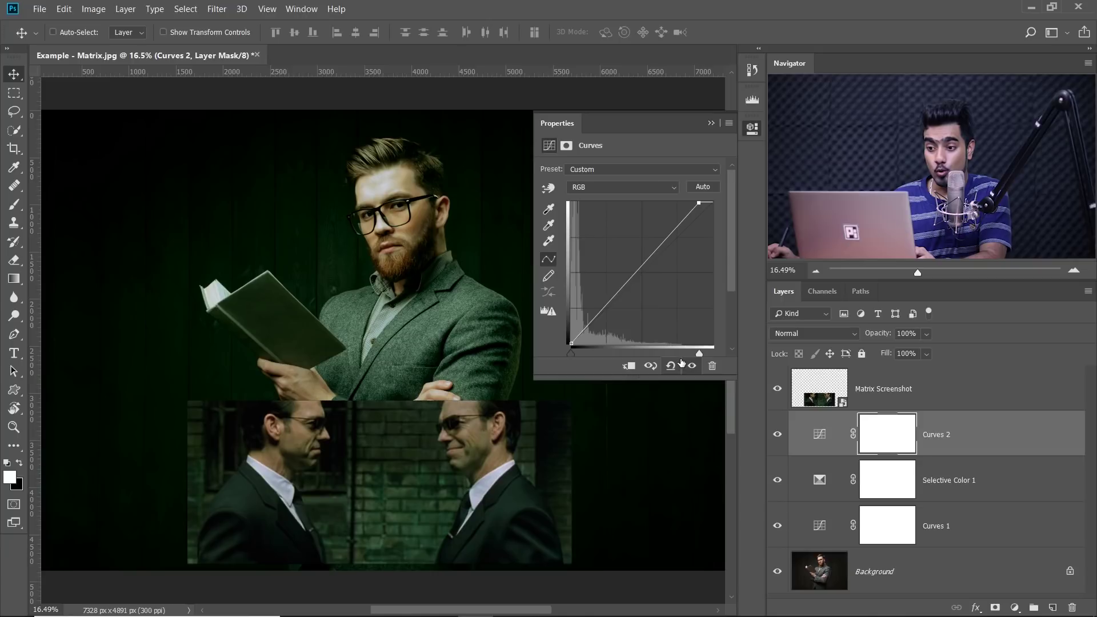
{"action": "left_click_drag", "start_coordinate": [700, 352], "coordinate": [704, 351]}
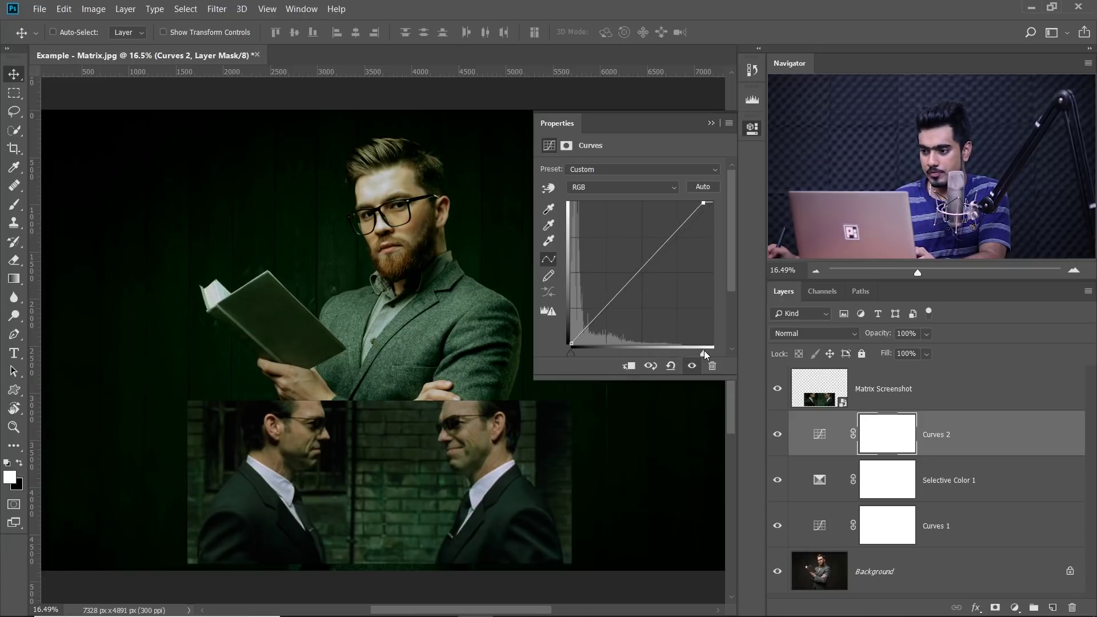
- Add a Hue/Saturation adjustment layer above the second Curves layer and reduce the Master saturation to -12
{"action": "left_click", "coordinate": [1014, 605]}
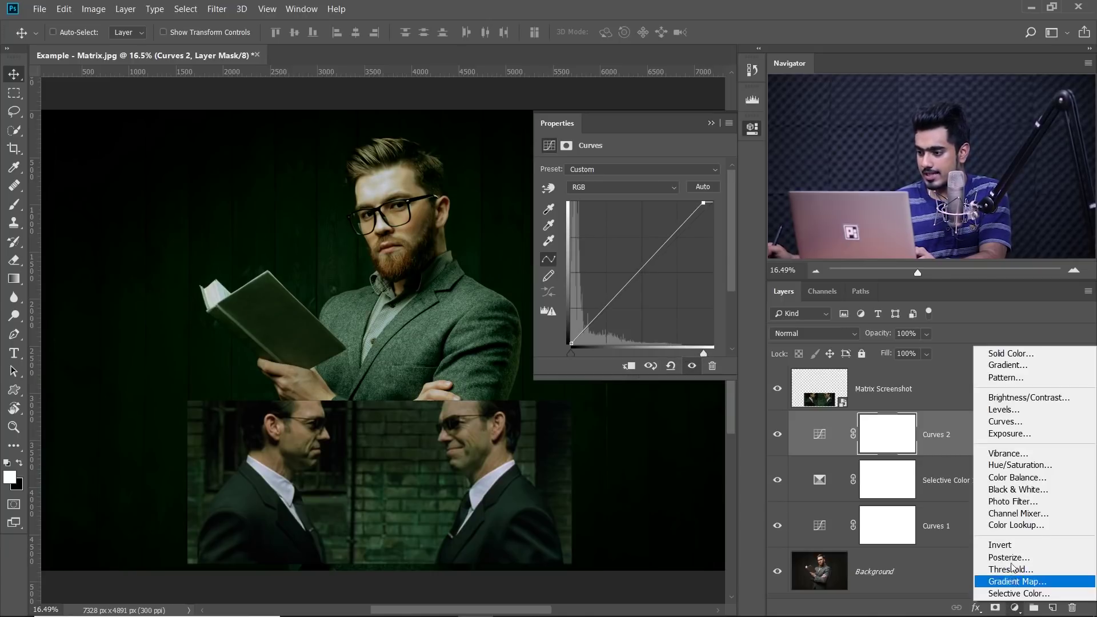
{"action": "left_click", "coordinate": [1000, 460]}
{"action": "left_click_drag", "start_coordinate": [628, 249], "coordinate": [605, 251]}
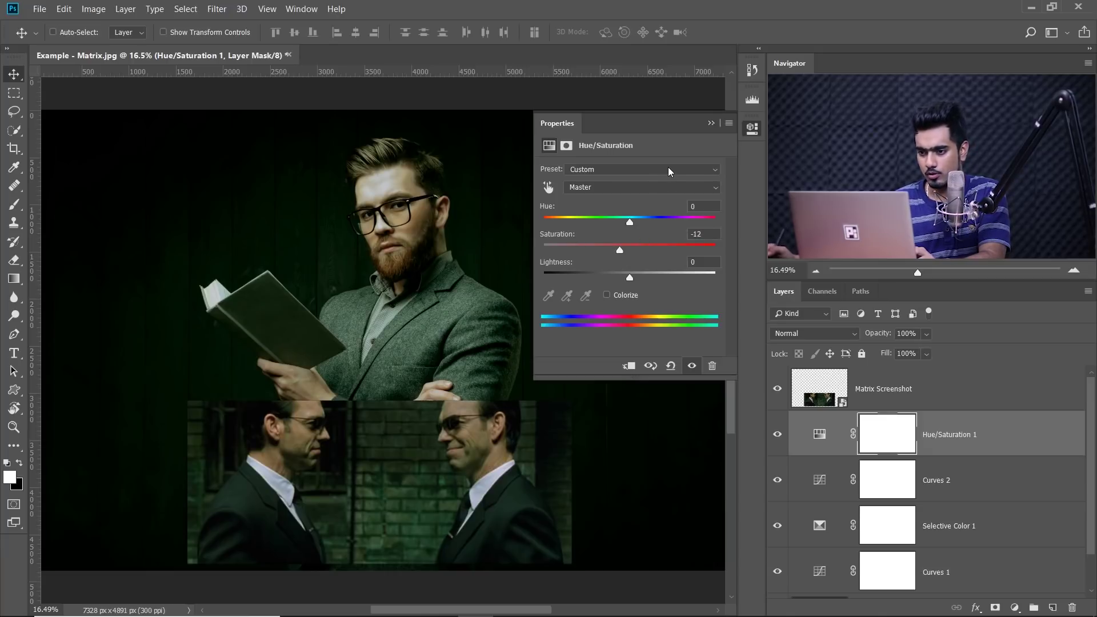
{"action": "left_click", "coordinate": [711, 124]}
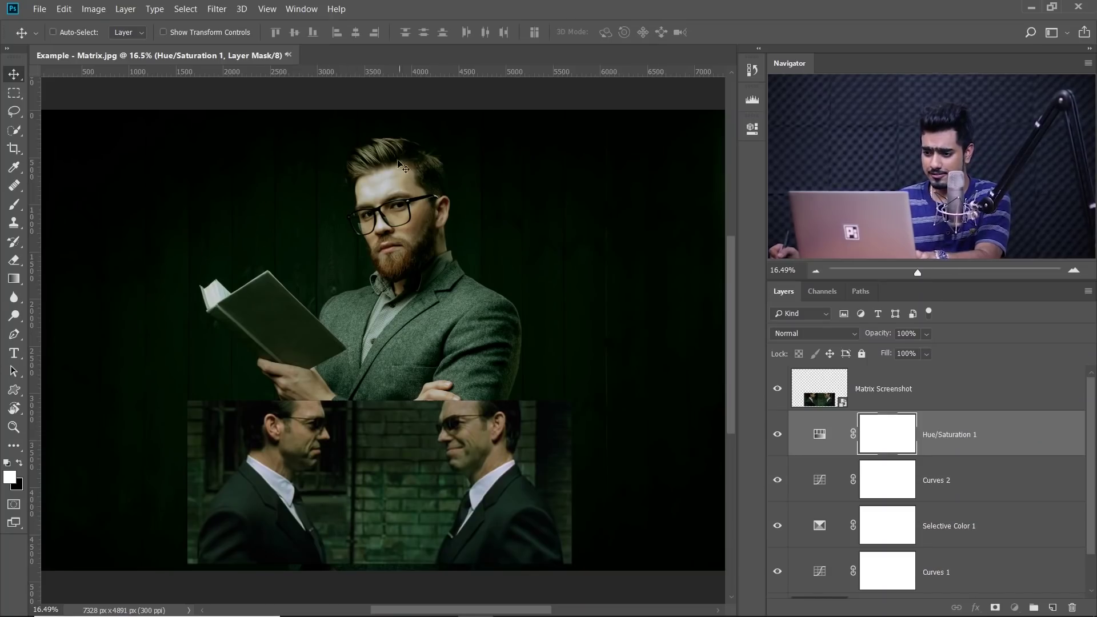
{"action": "scroll", "coordinate": [432, 297], "scroll_direction": "up", "scroll_amount": 3}
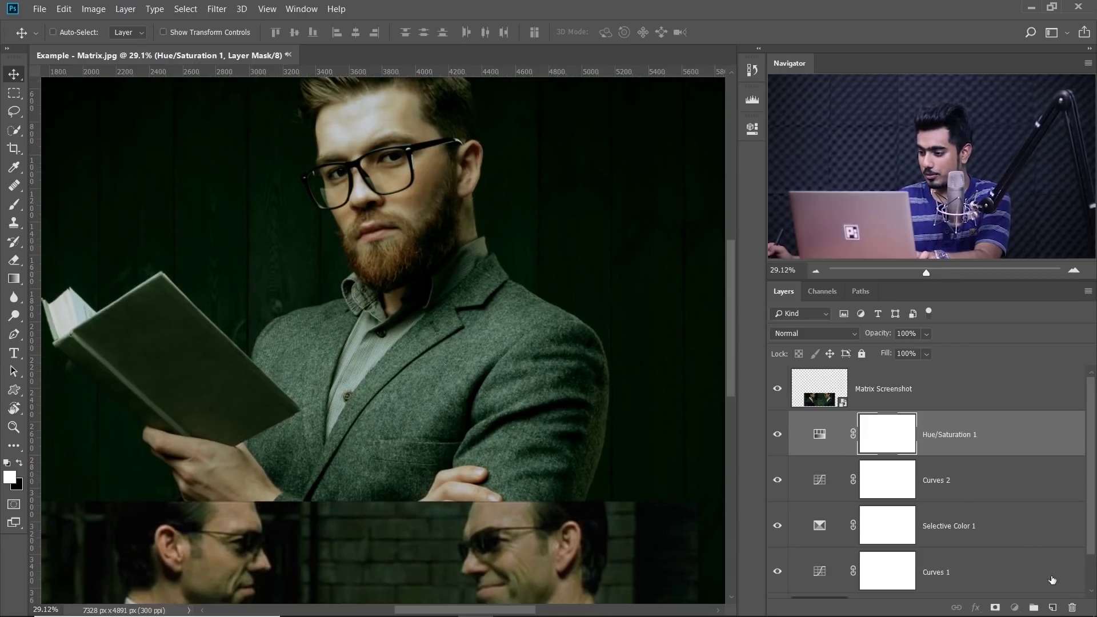
- Add a third Curves adjustment layer above the Hue/Saturation layer and lower its RGB white point and midtones to darken the highlights
{"action": "mouse_move", "coordinate": [1020, 611]}
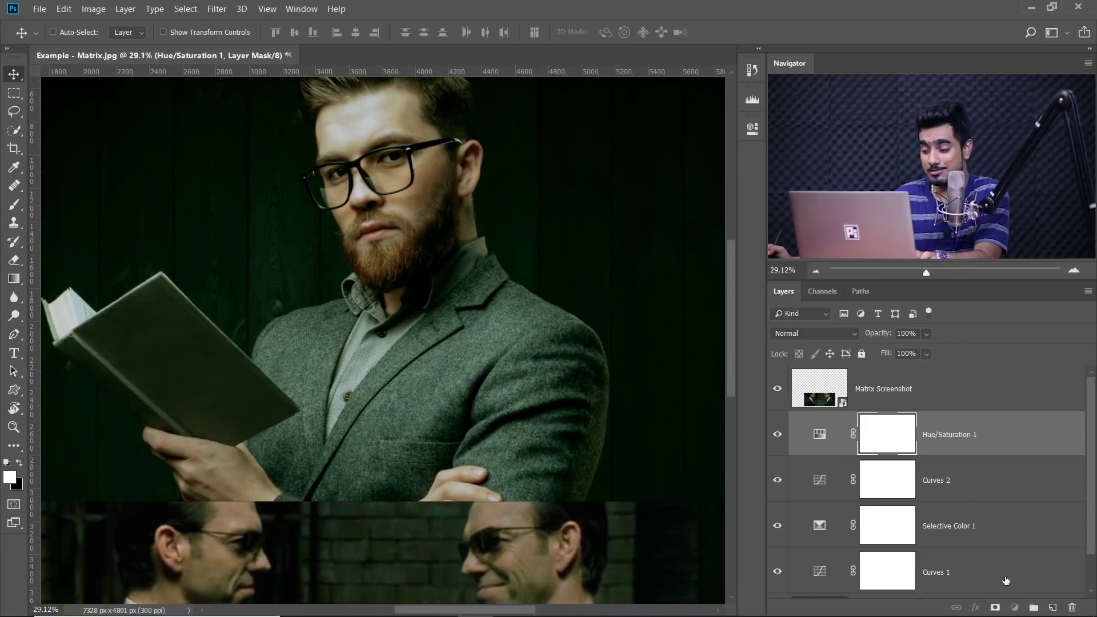
{"action": "left_click", "coordinate": [1014, 609]}
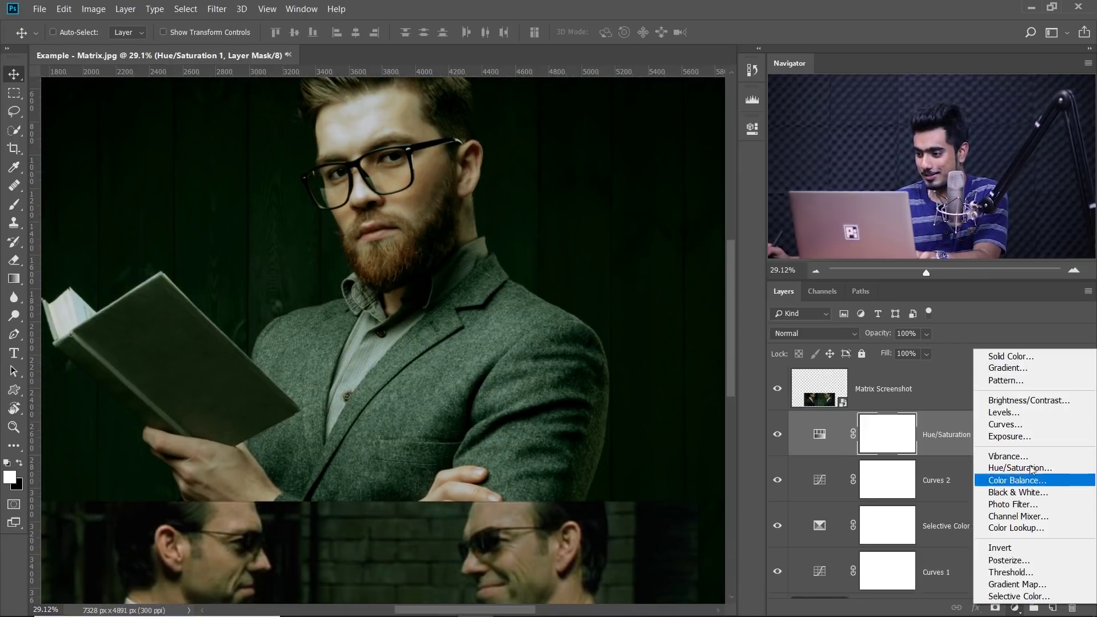
{"action": "left_click", "coordinate": [1036, 431]}
{"action": "scroll", "coordinate": [391, 204], "scroll_direction": "down", "scroll_amount": 1}
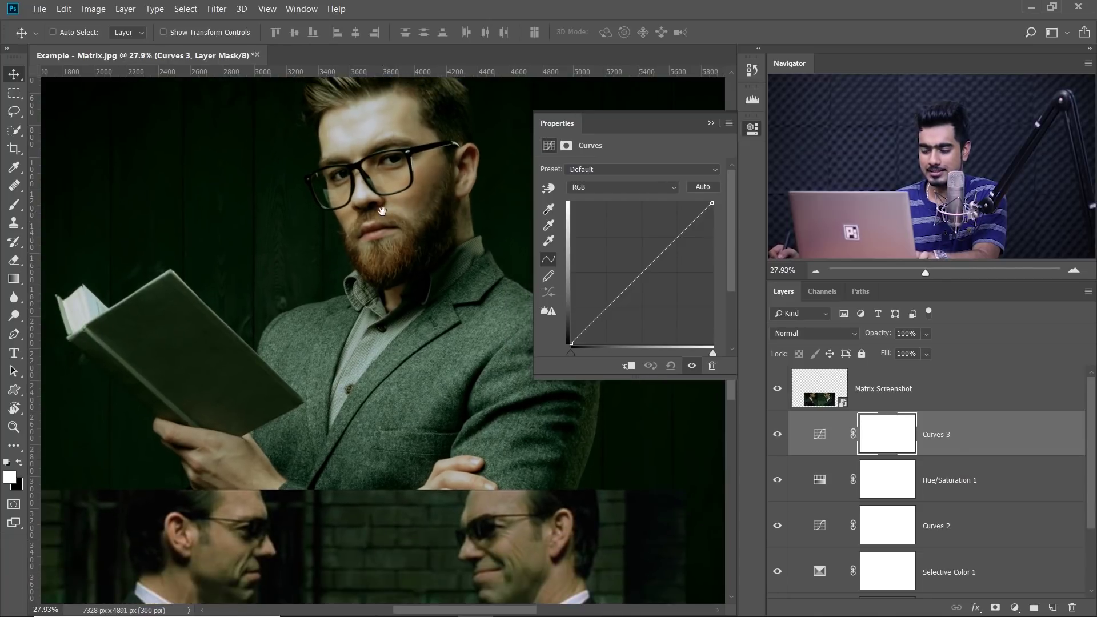
{"action": "left_click_drag", "start_coordinate": [694, 220], "coordinate": [716, 222]}
{"action": "scroll", "coordinate": [508, 289], "scroll_direction": "down", "scroll_amount": 1}
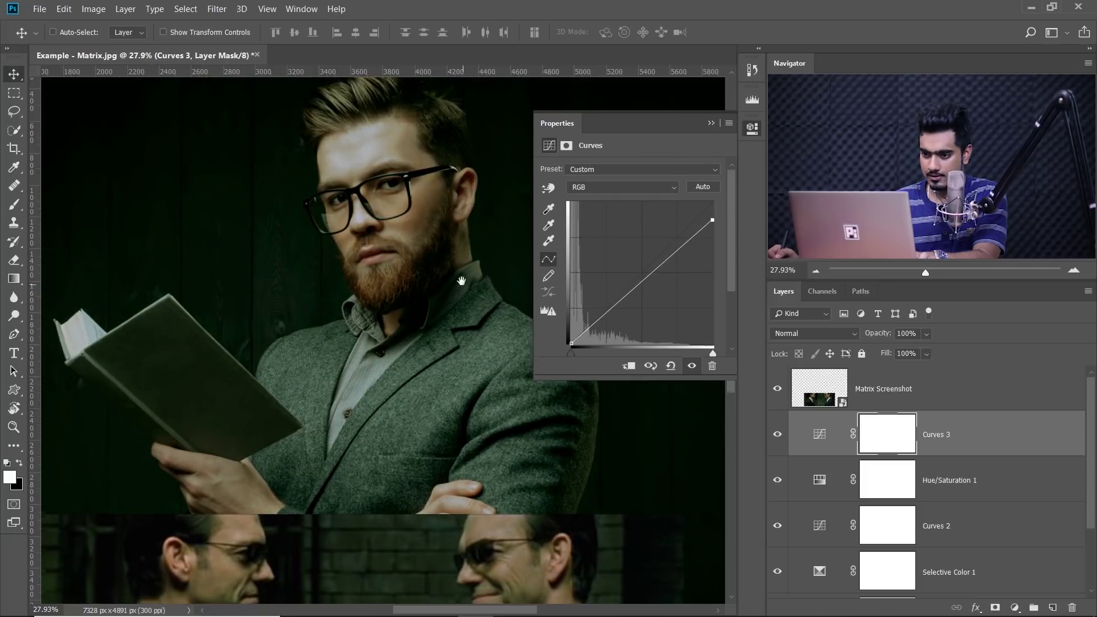
{"action": "left_click_drag", "start_coordinate": [650, 271], "coordinate": [647, 269]}
{"action": "left_click_drag", "start_coordinate": [710, 222], "coordinate": [712, 227]}
{"action": "left_click_drag", "start_coordinate": [643, 275], "coordinate": [653, 277]}
{"action": "scroll", "coordinate": [504, 273], "scroll_direction": "down", "scroll_amount": 3}
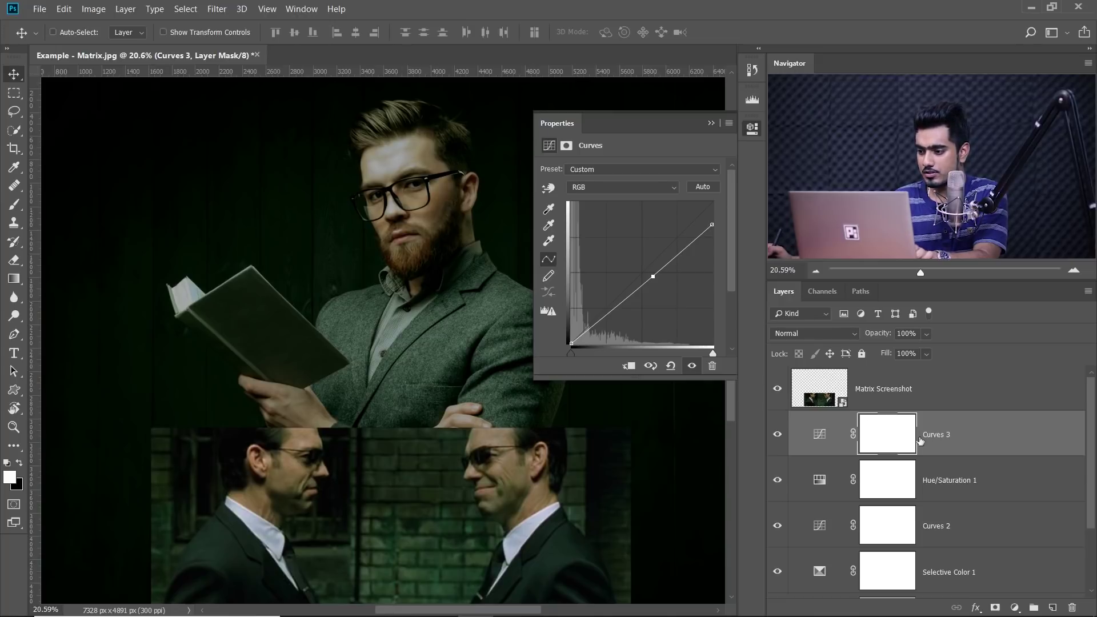
- Invert the third Curves layer's mask to black and paint white over the man's face with a soft brush at size 502
{"action": "key", "text": "ctrl+i"}
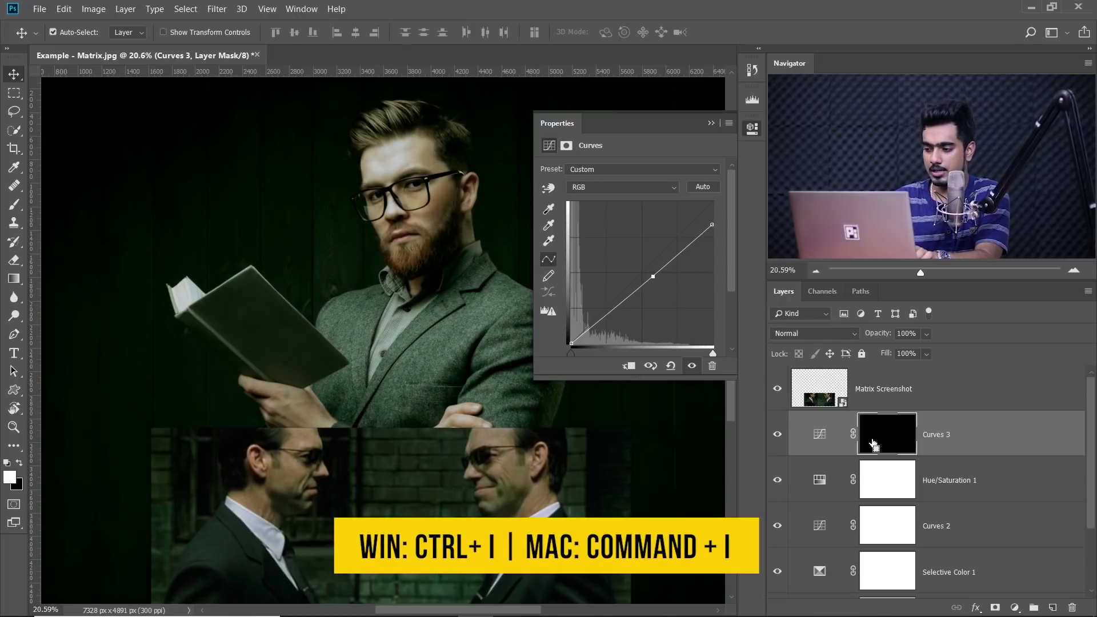
{"action": "left_click", "coordinate": [15, 204]}
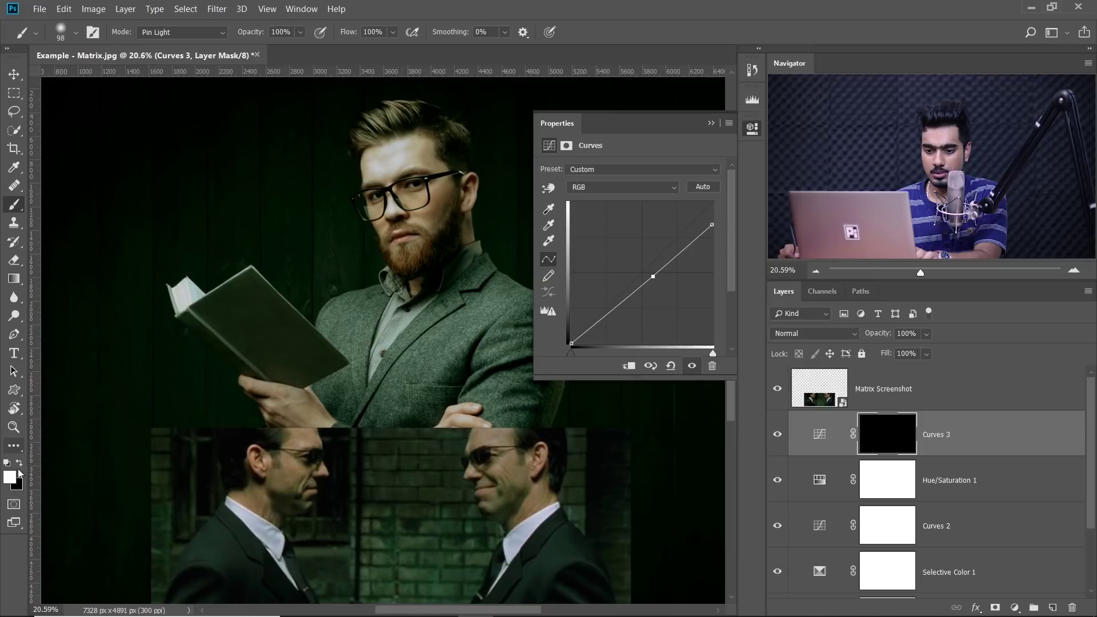
{"action": "left_click", "coordinate": [367, 206]}
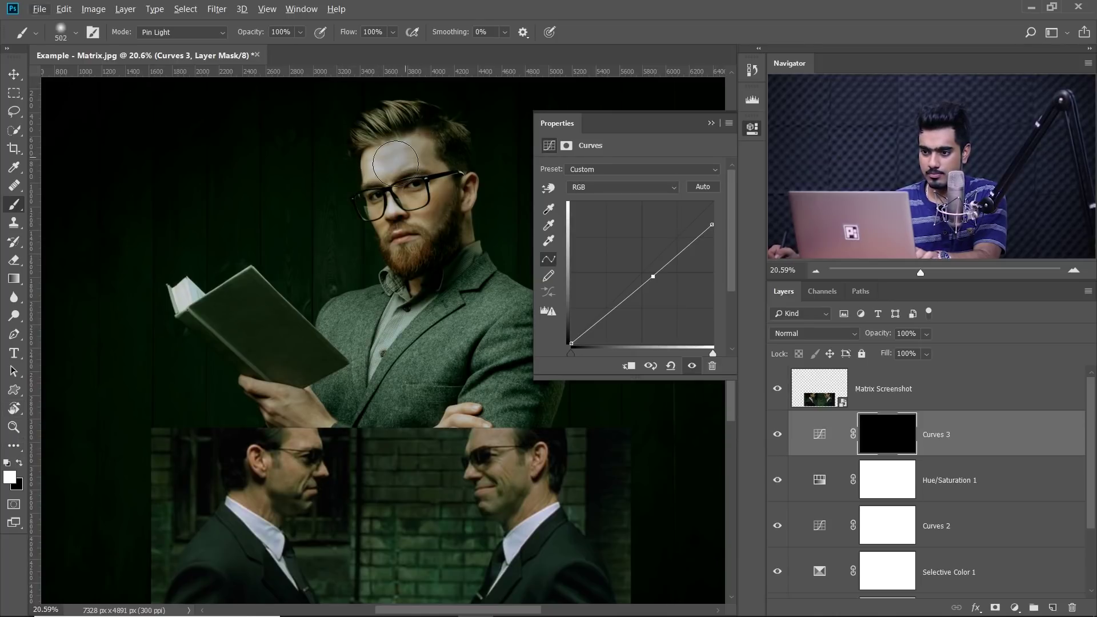
{"action": "mouse_move", "coordinate": [425, 153]}
{"action": "left_mouse_down"}
{"action": "mouse_move", "coordinate": [415, 219]}
{"action": "mouse_move", "coordinate": [388, 233]}
{"action": "mouse_move", "coordinate": [382, 172]}
{"action": "mouse_move", "coordinate": [428, 151]}
{"action": "mouse_move", "coordinate": [450, 217]}
{"action": "mouse_move", "coordinate": [431, 265]}
{"action": "left_mouse_up"}
- Raise the third Curves layer's RGB white point back to maximum, and slightly lower the Blue channel's highlights to warm the face
{"action": "left_click_drag", "start_coordinate": [712, 223], "coordinate": [712, 200]}
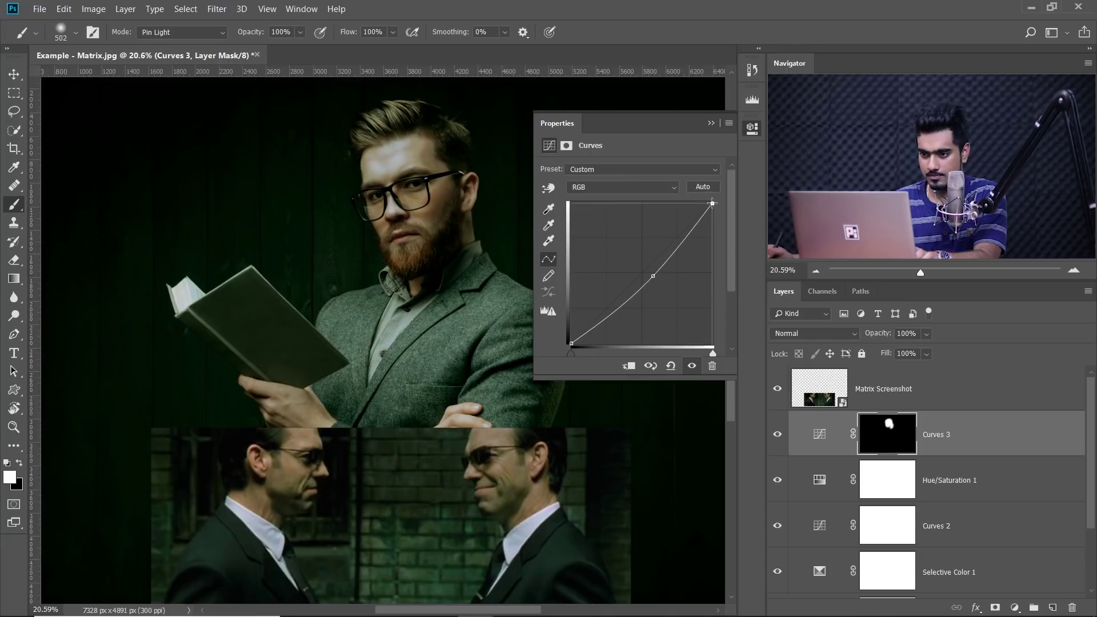
{"action": "left_click", "coordinate": [652, 189]}
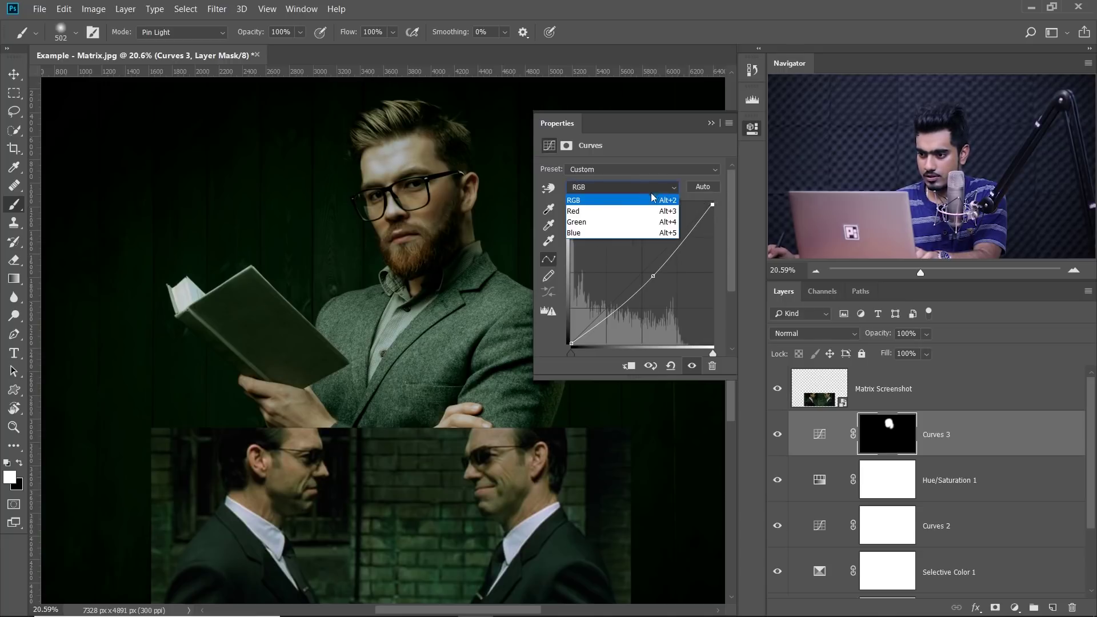
{"action": "left_click", "coordinate": [632, 233]}
{"action": "left_click_drag", "start_coordinate": [710, 201], "coordinate": [711, 204]}
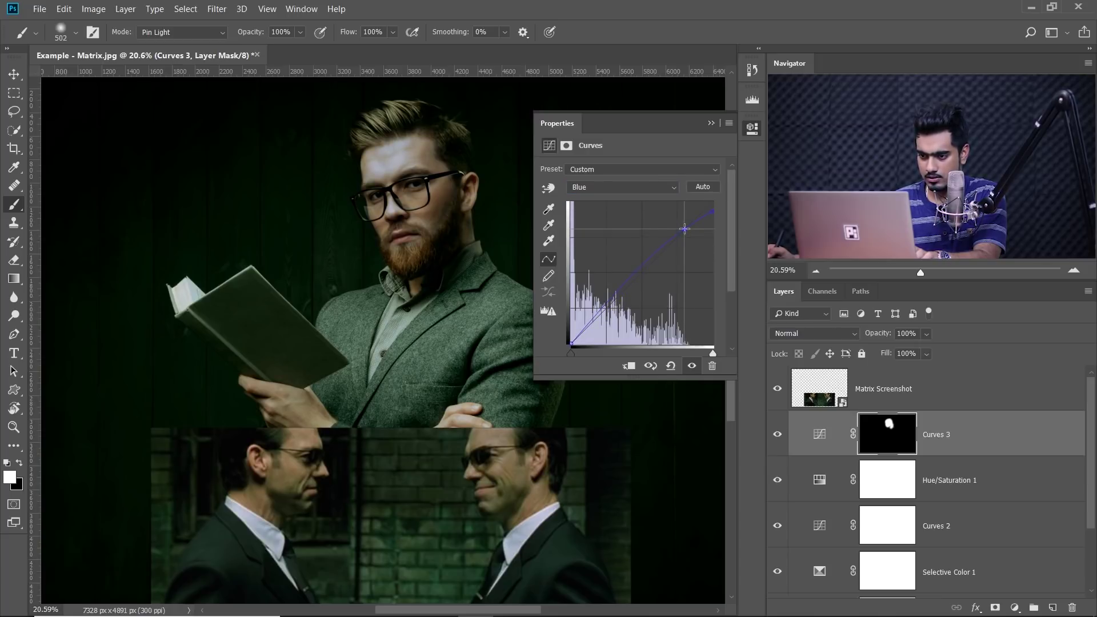
{"action": "left_click_drag", "start_coordinate": [685, 231], "coordinate": [686, 233]}
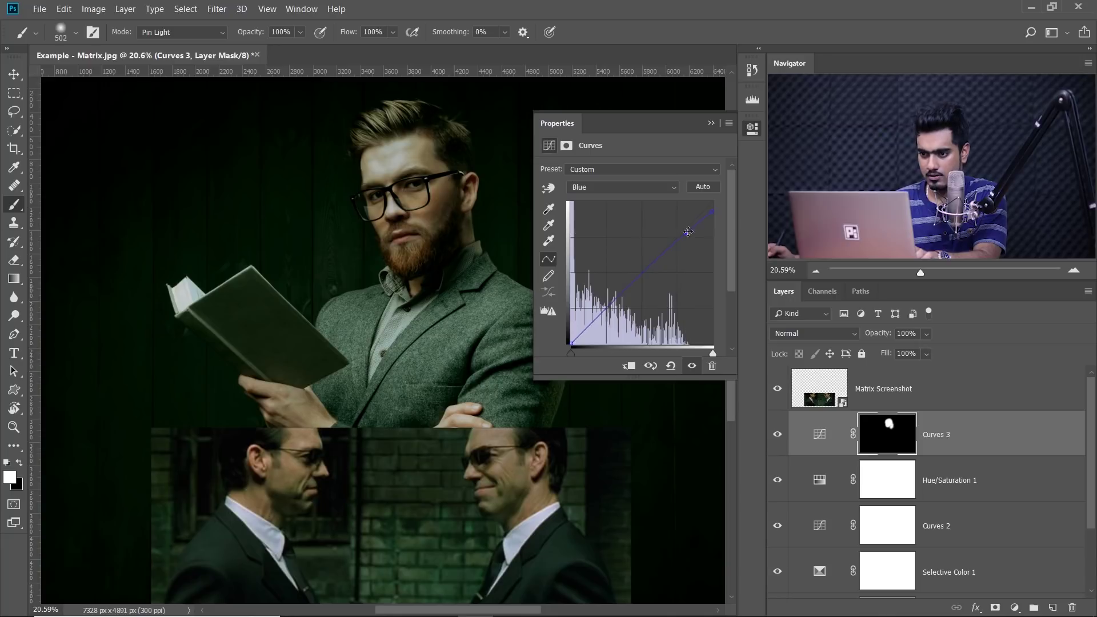
- Compare the original background photo with the finished grade while the Matrix Screenshot layer is hidden
{"action": "scroll", "coordinate": [478, 255], "scroll_direction": "down", "scroll_amount": 2}
{"action": "scroll", "coordinate": [452, 245], "scroll_direction": "up", "scroll_amount": 1}
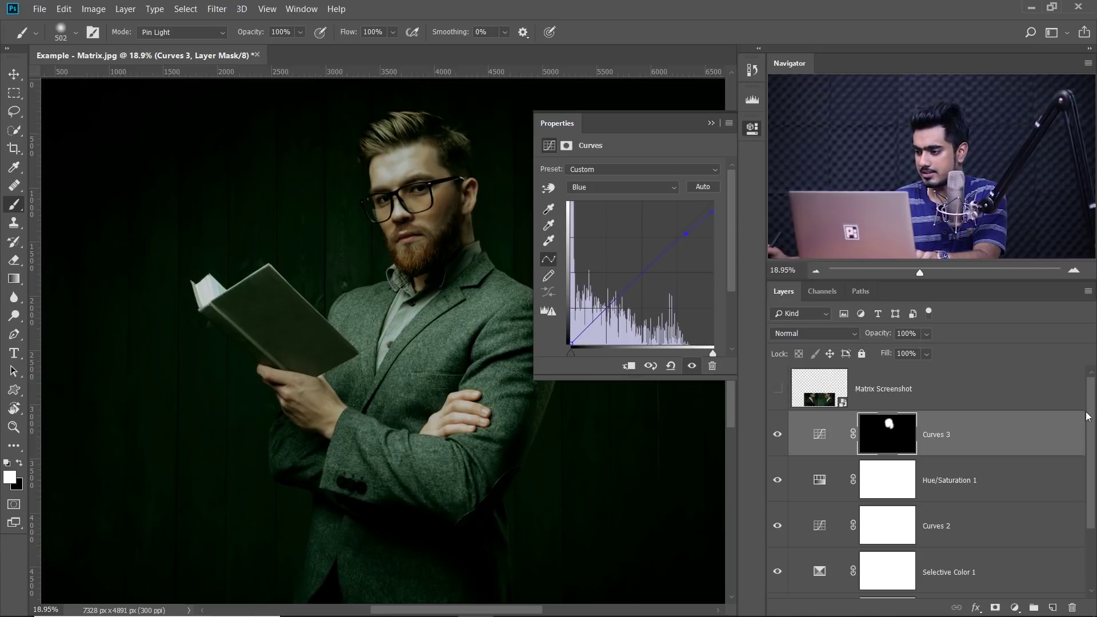
{"action": "scroll", "coordinate": [1087, 416], "scroll_direction": "down", "scroll_amount": 3}
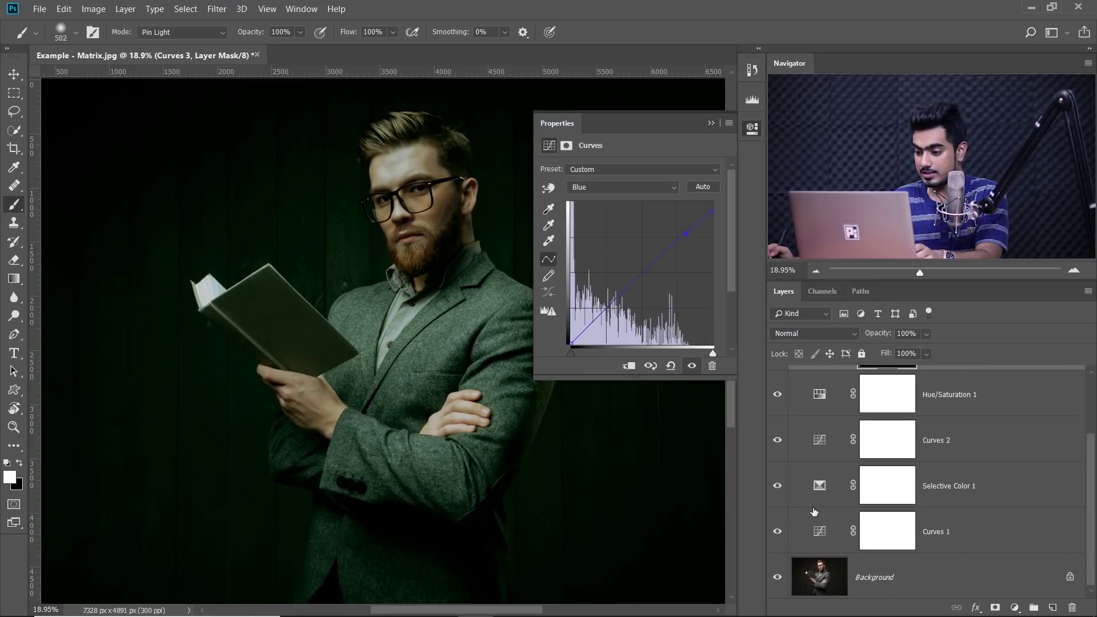
{"action": "left_click", "coordinate": [778, 578], "text": "alt"}
{"action": "left_click", "coordinate": [777, 578], "text": "alt"}
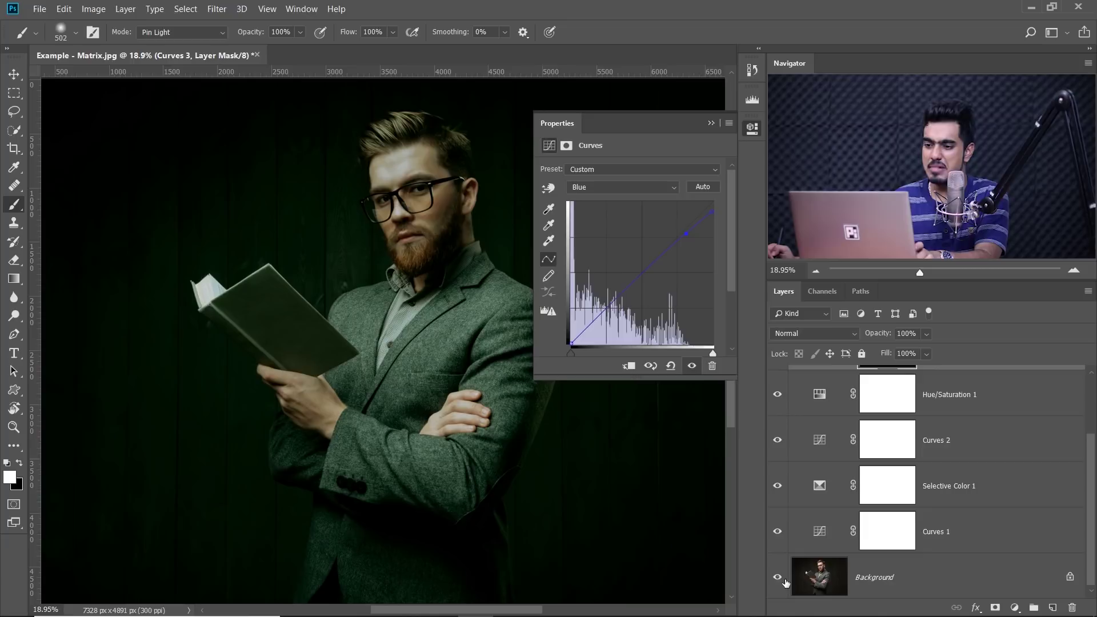
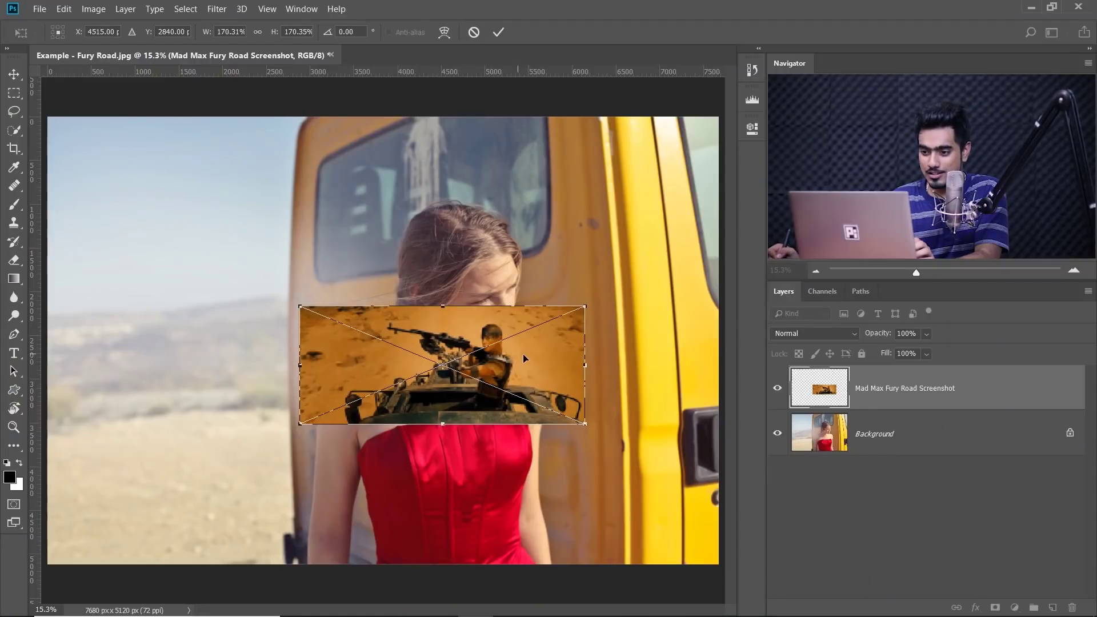
- Enlarge the Mad Max Fury Road Screenshot layer to about 410% and place it over the photo's upper-left area, clear of the woman
{"action": "left_click_drag", "start_coordinate": [486, 340], "coordinate": [160, 136]}
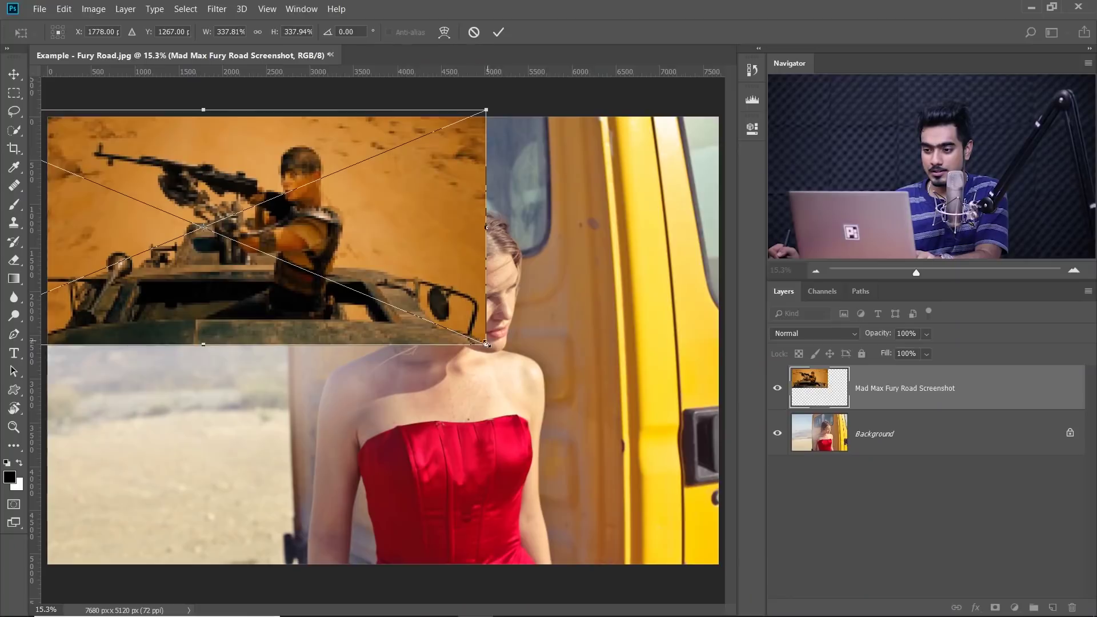
{"action": "left_click_drag", "start_coordinate": [486, 344], "coordinate": [607, 390]}
{"action": "left_click_drag", "start_coordinate": [553, 297], "coordinate": [265, 273]}
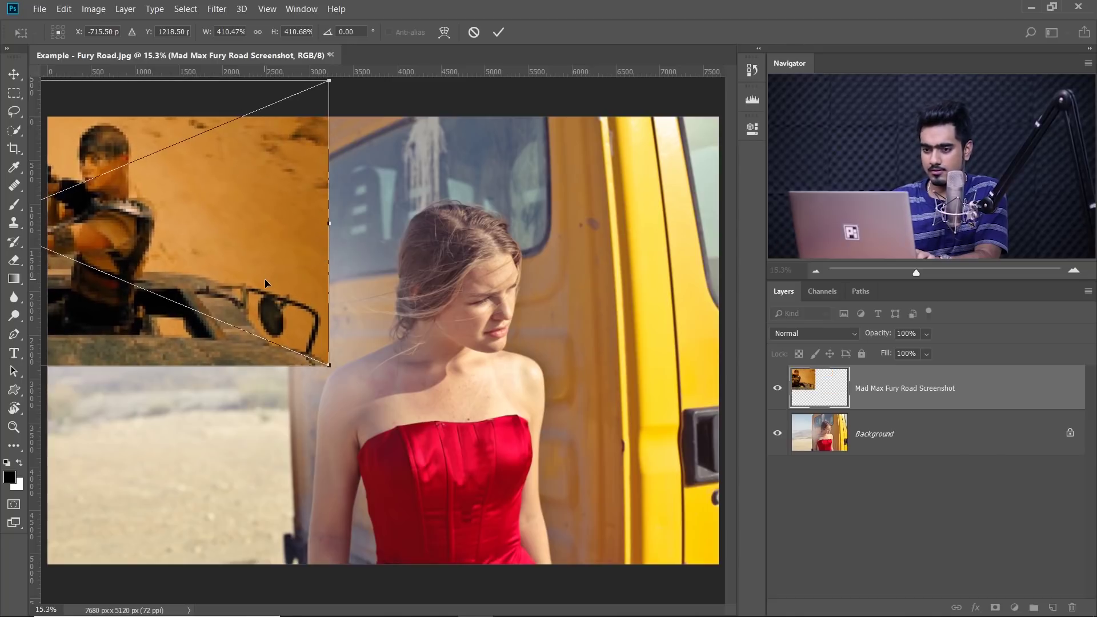
{"action": "key", "text": "Return"}
{"action": "key", "text": "b"}
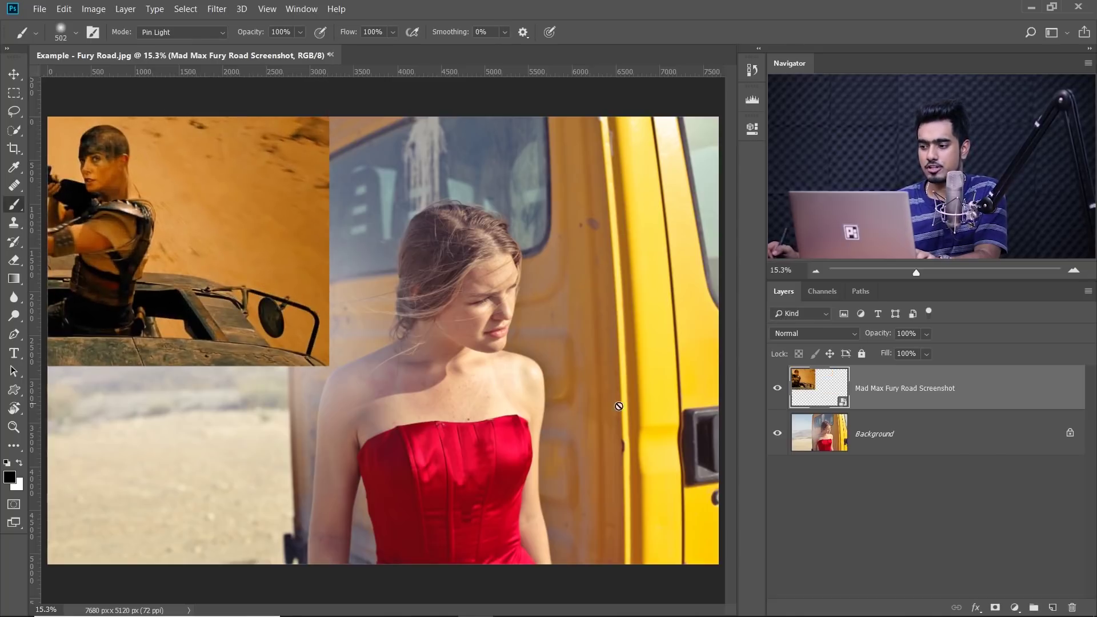
- Add a Curves adjustment layer above the Background, lowering the RGB white point and darkening the shadow tones sampled from the woman's hair
{"action": "left_click", "coordinate": [946, 438]}
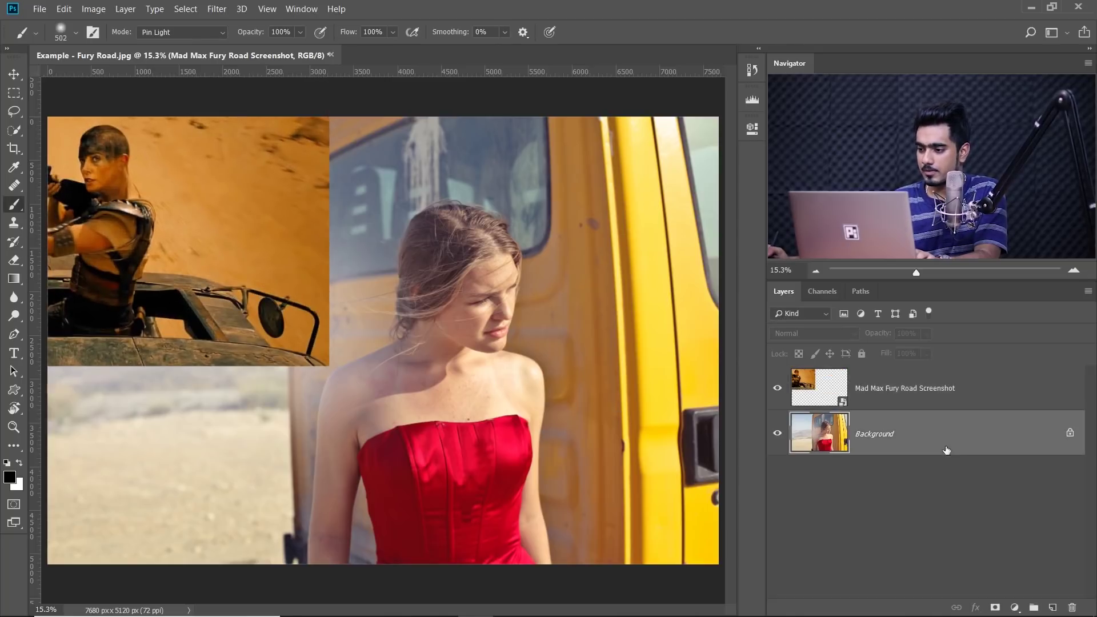
{"action": "left_click", "coordinate": [1014, 605]}
{"action": "left_click", "coordinate": [1015, 422]}
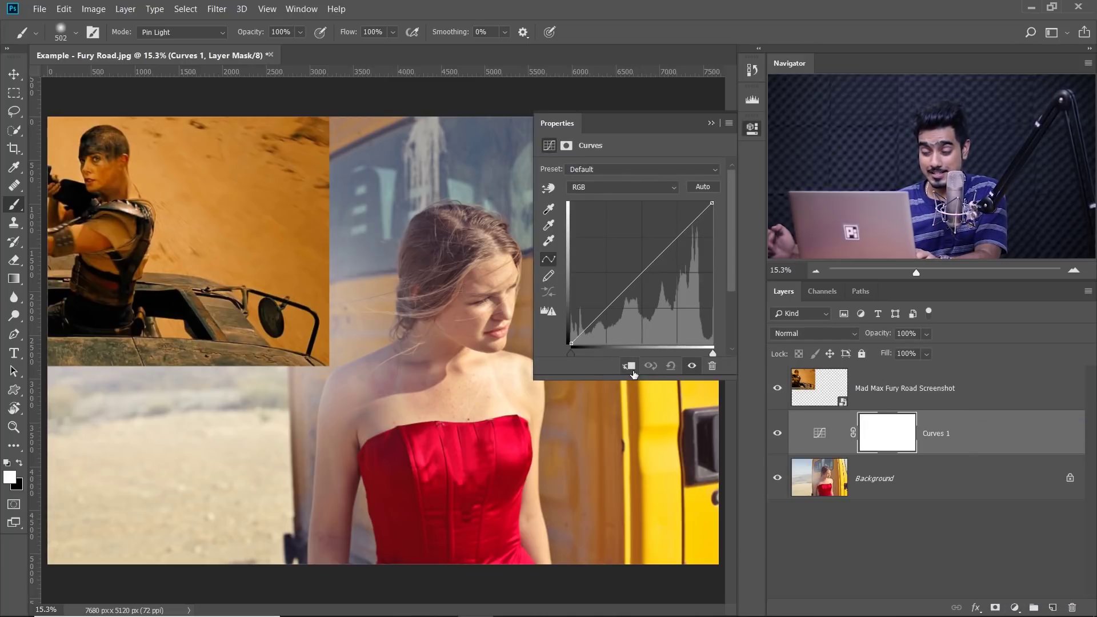
{"action": "left_click", "coordinate": [549, 189]}
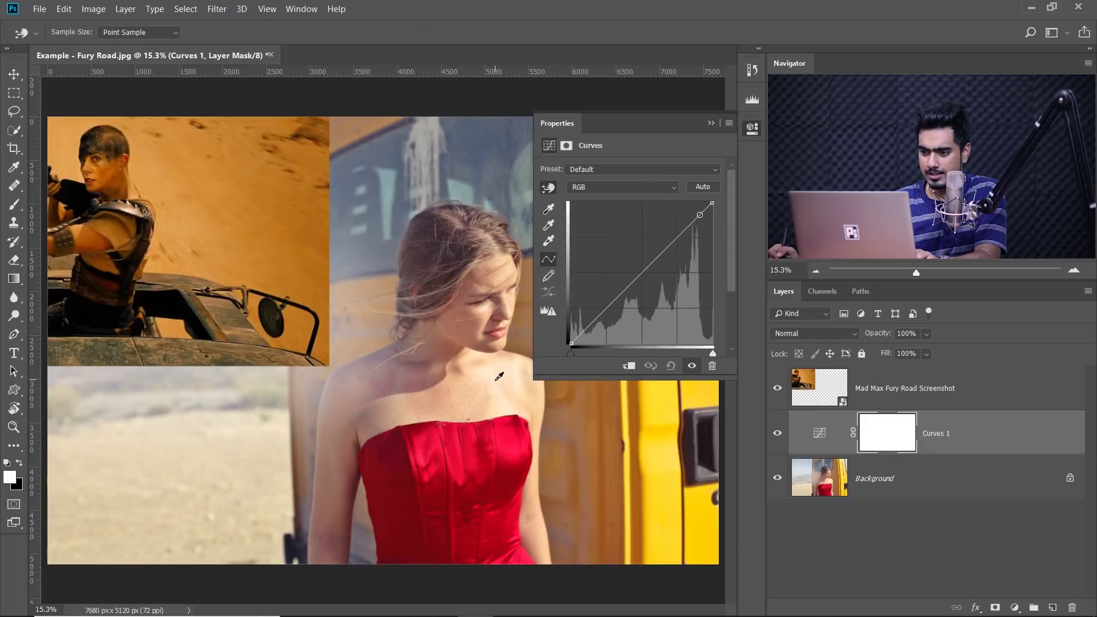
{"action": "left_click_drag", "start_coordinate": [711, 203], "coordinate": [718, 241]}
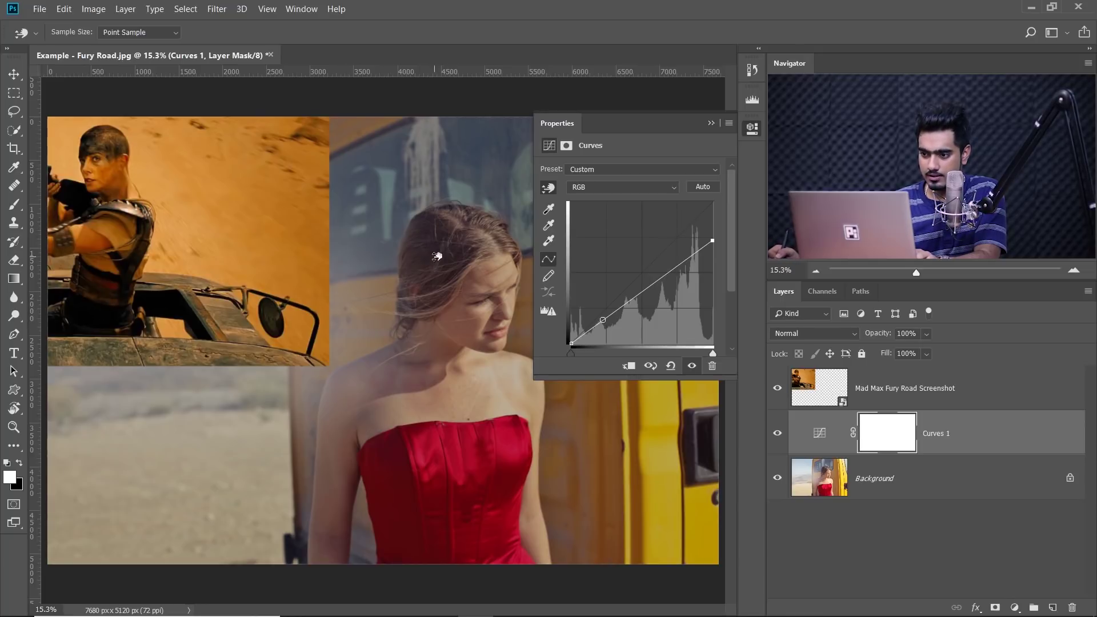
{"action": "left_click_drag", "start_coordinate": [437, 256], "coordinate": [435, 269]}
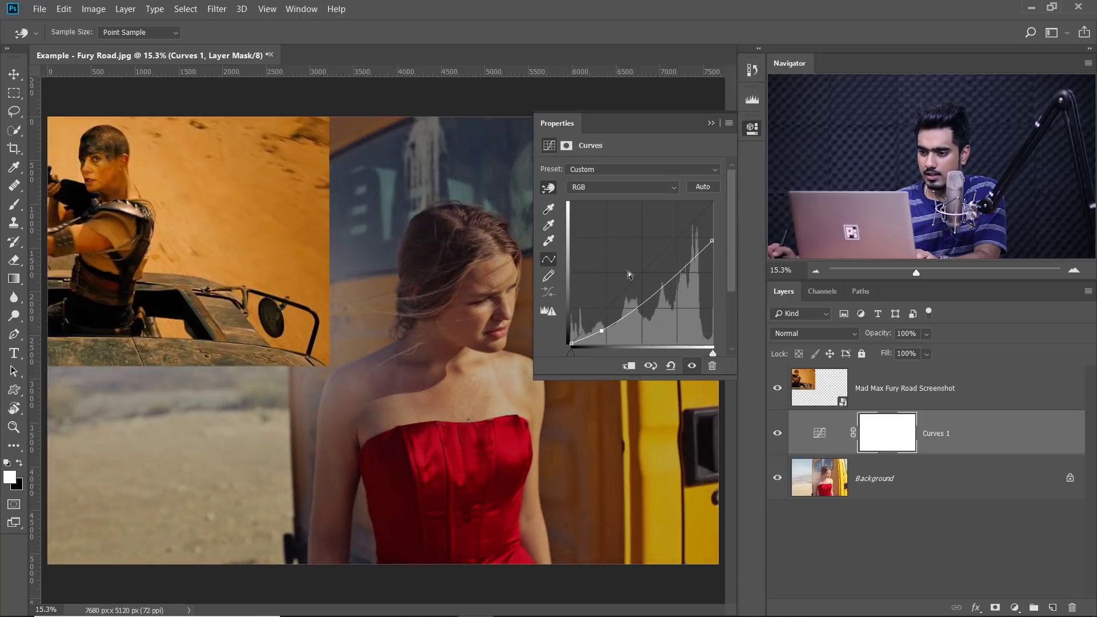
{"action": "left_click_drag", "start_coordinate": [711, 240], "coordinate": [712, 243]}
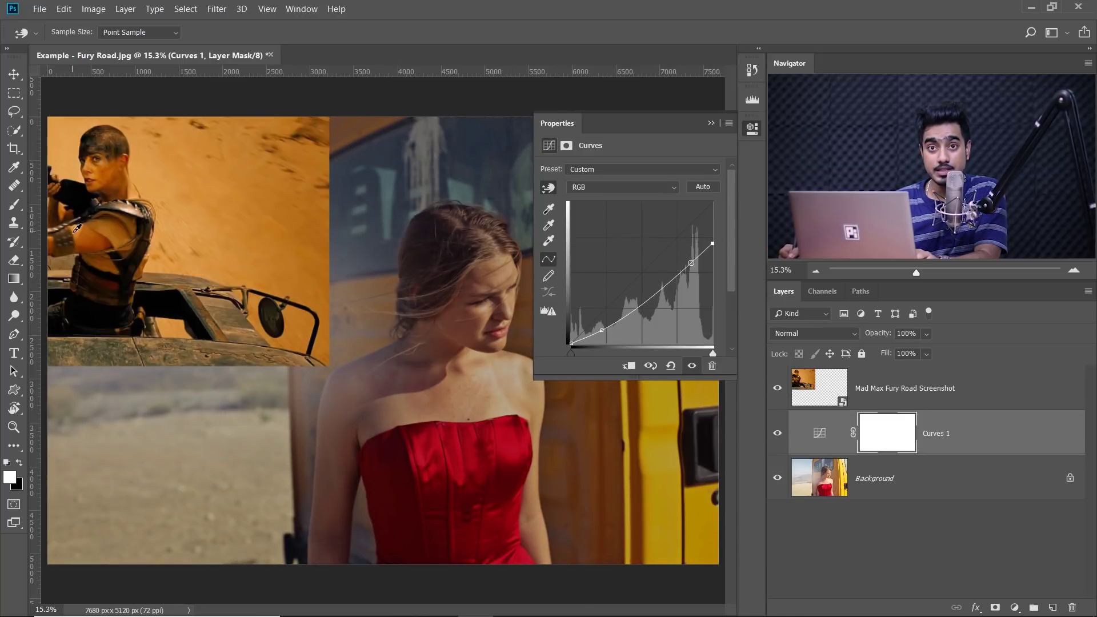
- Lower the Blue channel's white point to add yellow to the highlights, and raise the RGB white point slightly to brighten them
{"action": "left_click", "coordinate": [592, 186]}
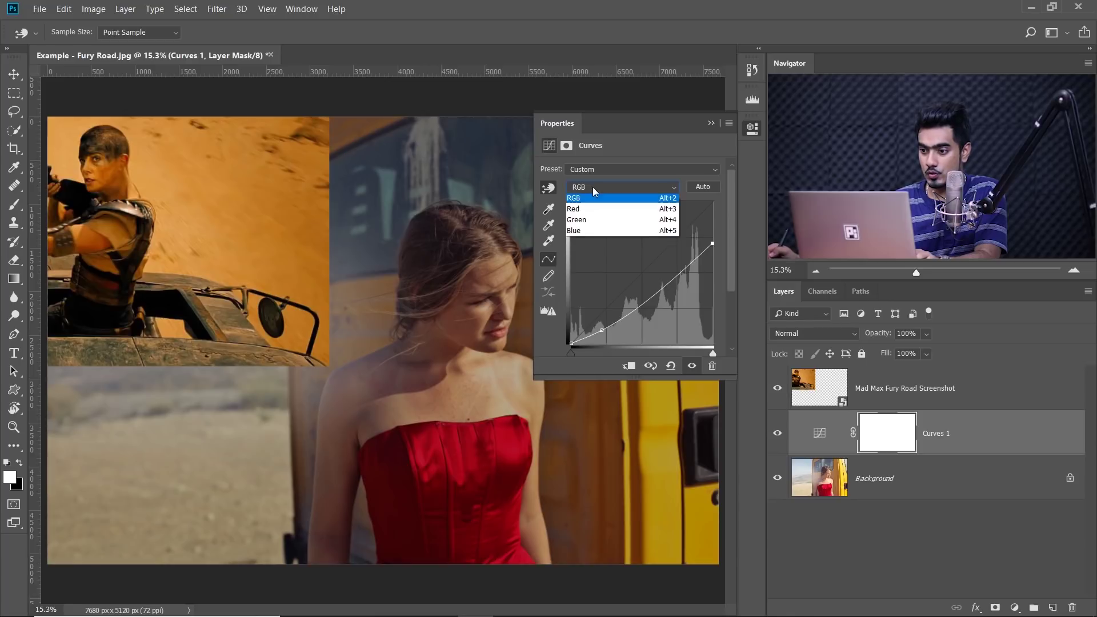
{"action": "left_click", "coordinate": [592, 233]}
{"action": "left_click_drag", "start_coordinate": [713, 202], "coordinate": [713, 229]}
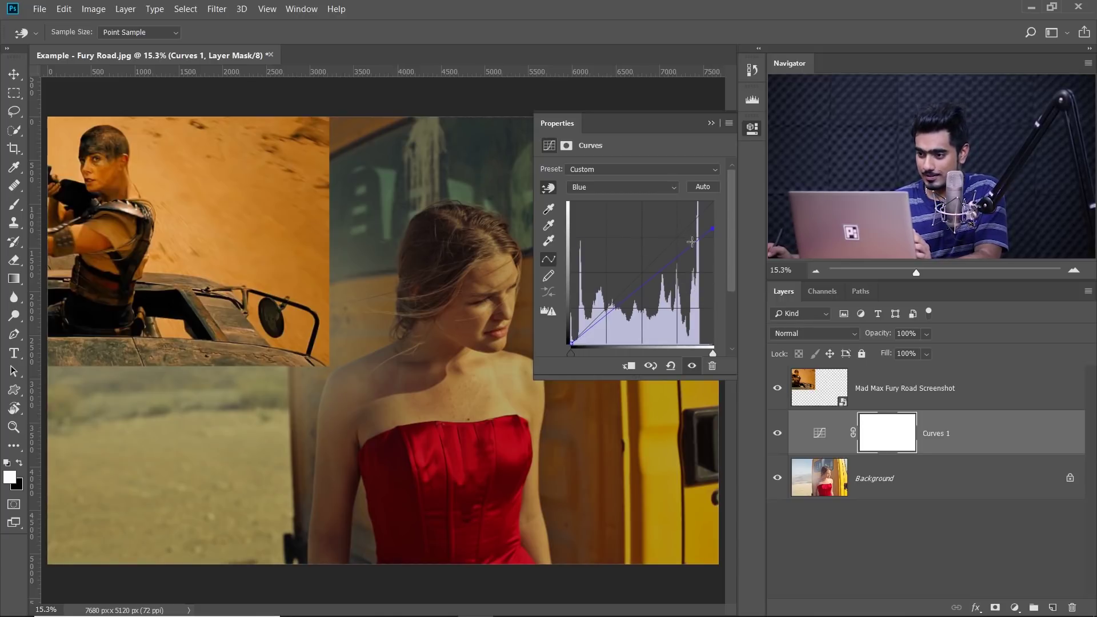
{"action": "mouse_move", "coordinate": [712, 229]}
{"action": "left_mouse_down"}
{"action": "mouse_move", "coordinate": [712, 209]}
{"action": "mouse_move", "coordinate": [712, 230]}
{"action": "left_mouse_up"}
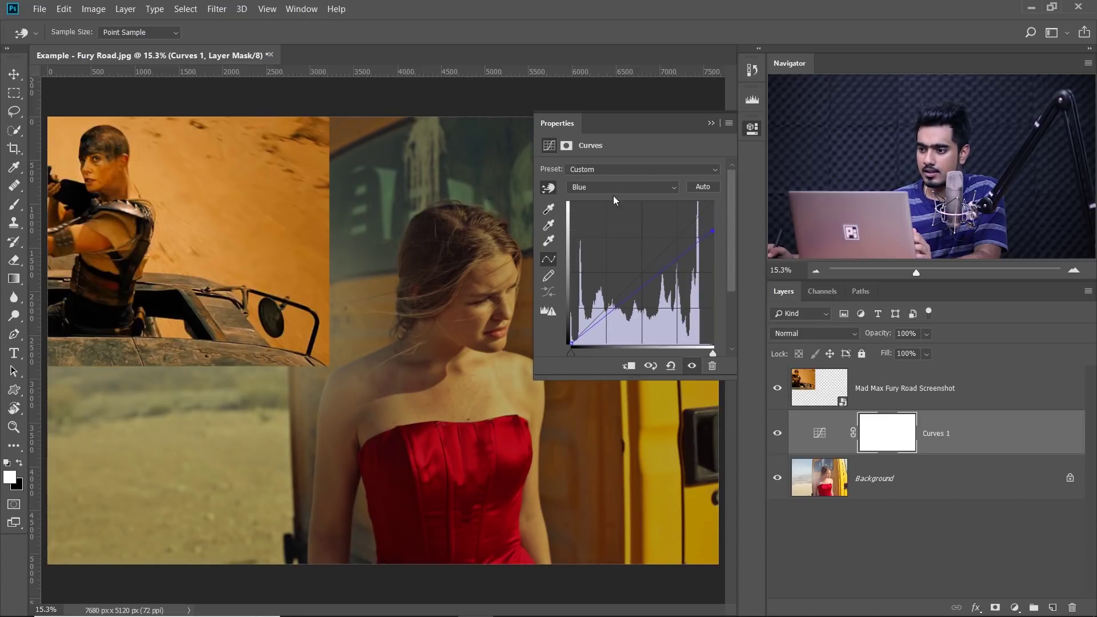
{"action": "left_click", "coordinate": [627, 187]}
{"action": "left_click", "coordinate": [624, 201]}
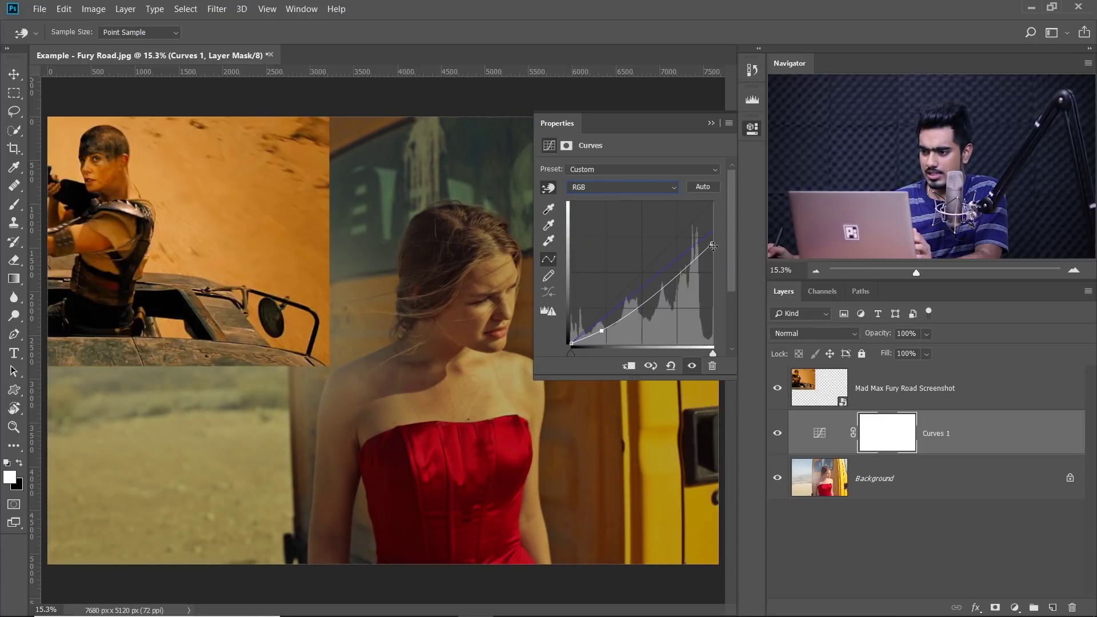
{"action": "mouse_move", "coordinate": [712, 241]}
{"action": "left_mouse_down"}
{"action": "mouse_move", "coordinate": [715, 222]}
{"action": "mouse_move", "coordinate": [712, 236]}
{"action": "left_mouse_up"}
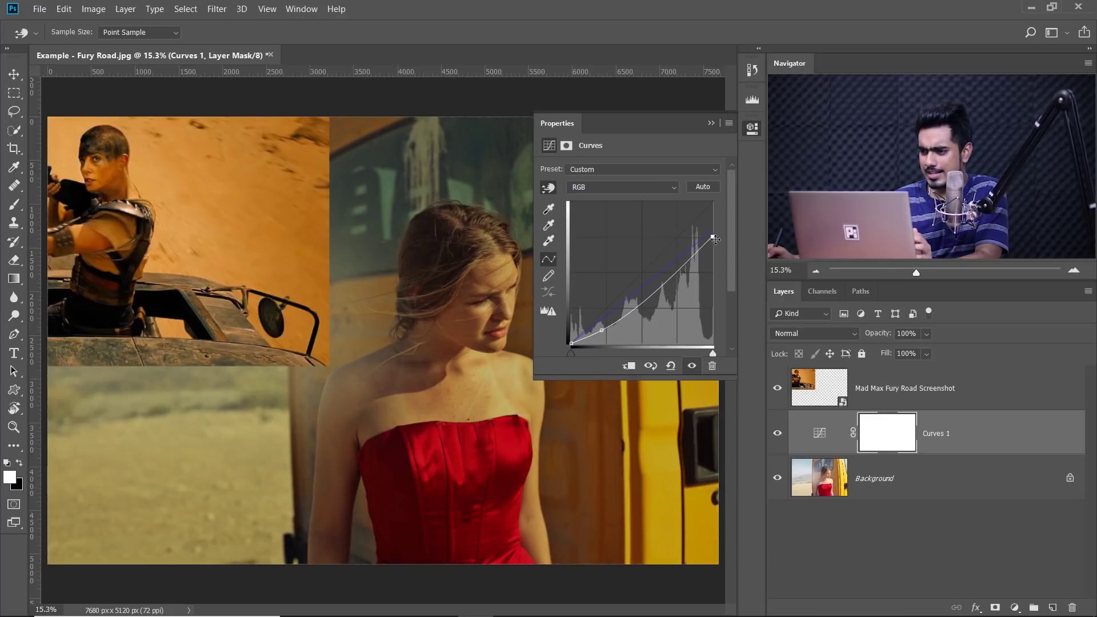
- Move the Red channel's white point inward to add red, and lower the Green channel's white point slightly to add magenta
{"action": "left_click", "coordinate": [617, 188]}
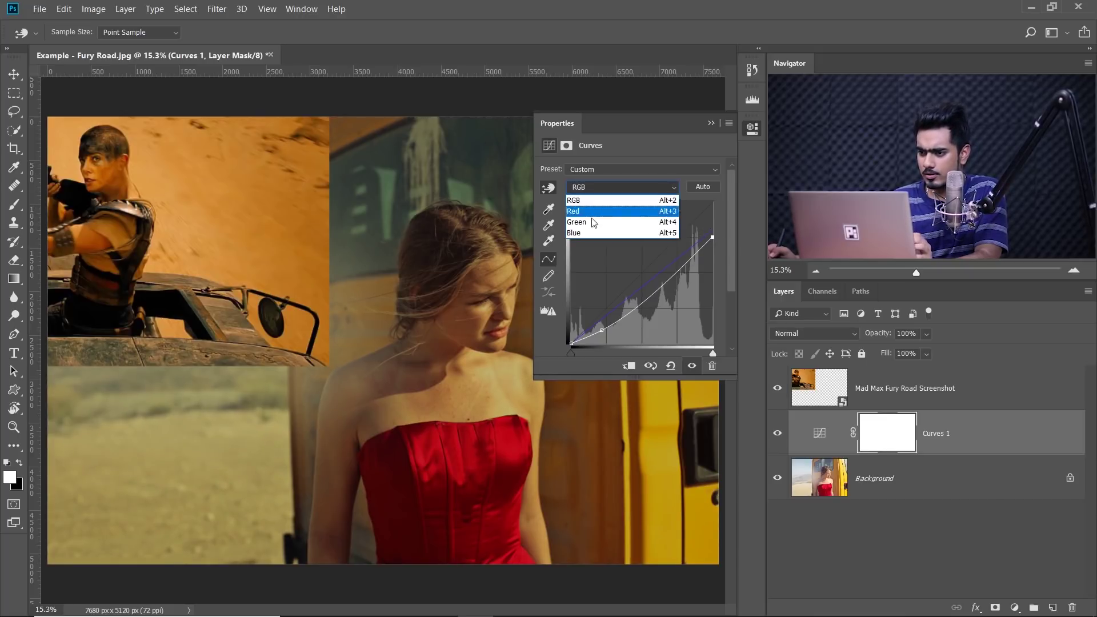
{"action": "left_click", "coordinate": [601, 213]}
{"action": "left_click_drag", "start_coordinate": [712, 201], "coordinate": [701, 202]}
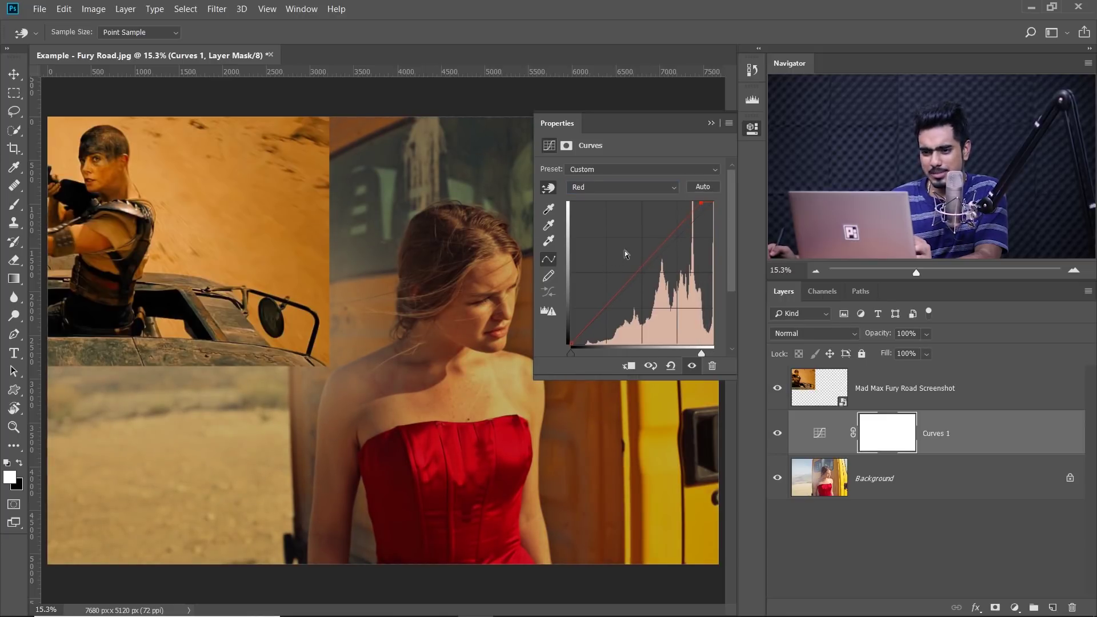
{"action": "left_click", "coordinate": [620, 186]}
{"action": "left_click", "coordinate": [611, 218]}
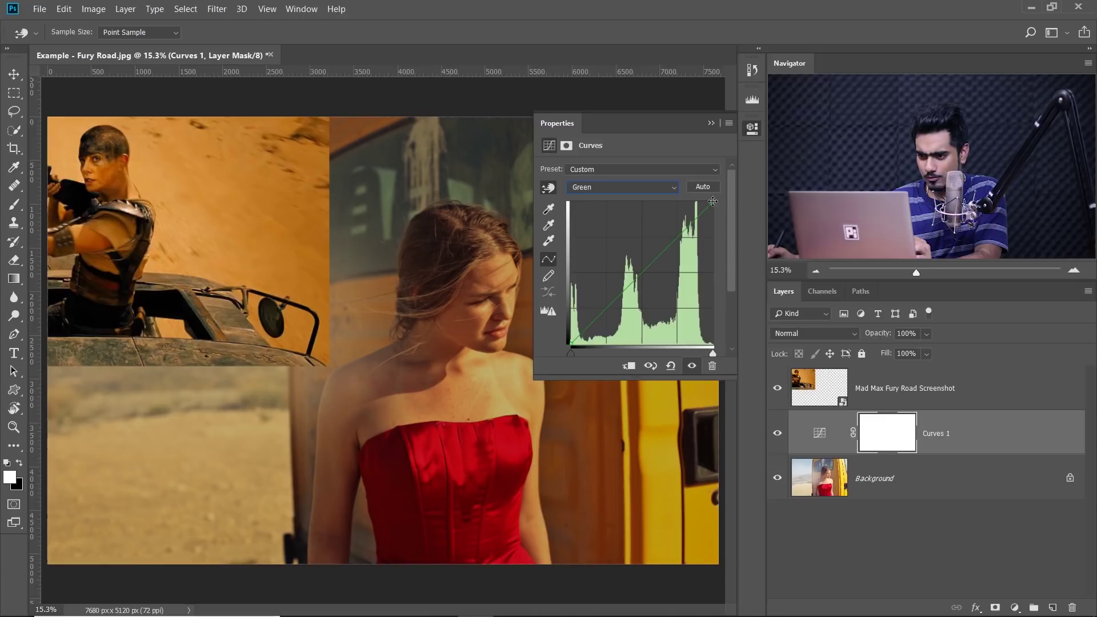
{"action": "left_click_drag", "start_coordinate": [715, 202], "coordinate": [719, 211]}
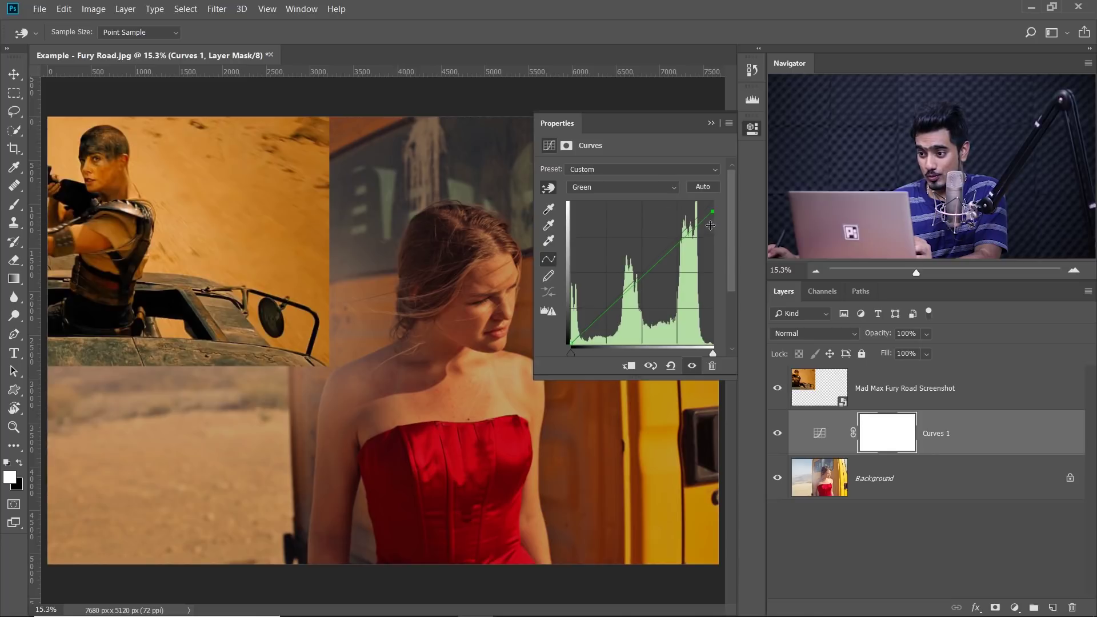
- Raise the Blue channel's white point slightly, and lower the blue tones sampled from the sand to add yellow
{"action": "left_click", "coordinate": [649, 188]}
{"action": "left_click", "coordinate": [646, 233]}
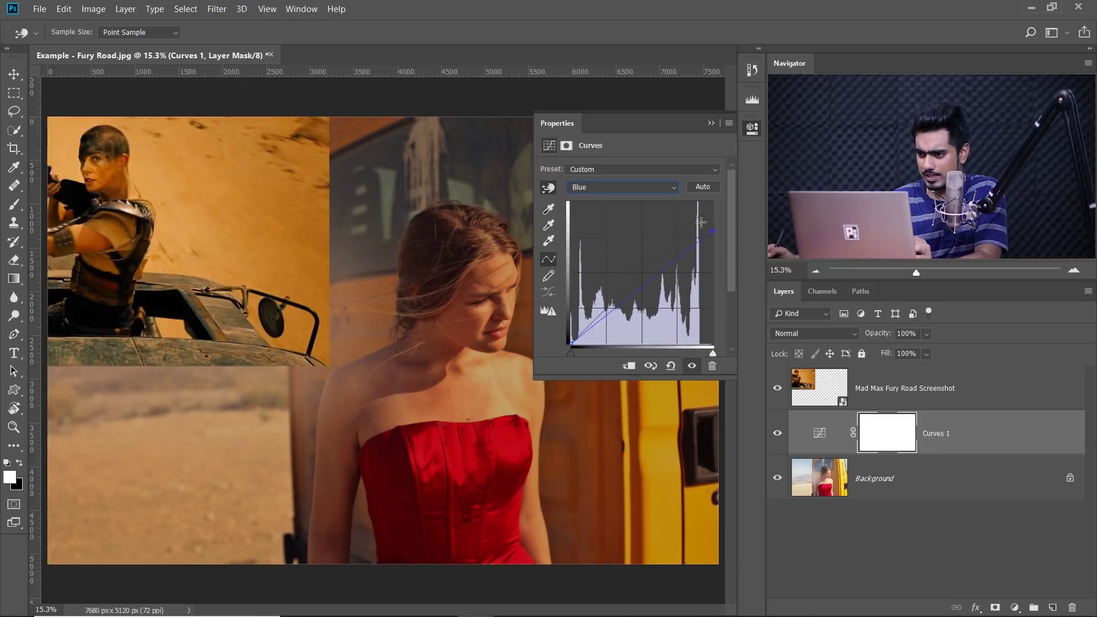
{"action": "mouse_move", "coordinate": [711, 231]}
{"action": "left_mouse_down"}
{"action": "mouse_move", "coordinate": [715, 245]}
{"action": "mouse_move", "coordinate": [718, 229]}
{"action": "left_mouse_up"}
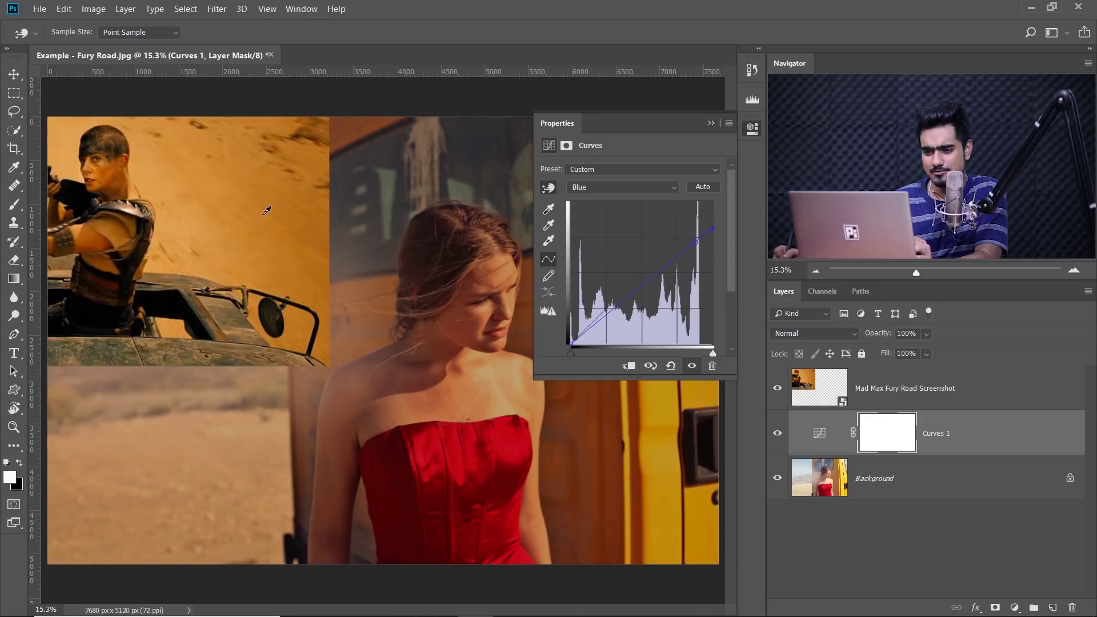
{"action": "left_click", "coordinate": [549, 188]}
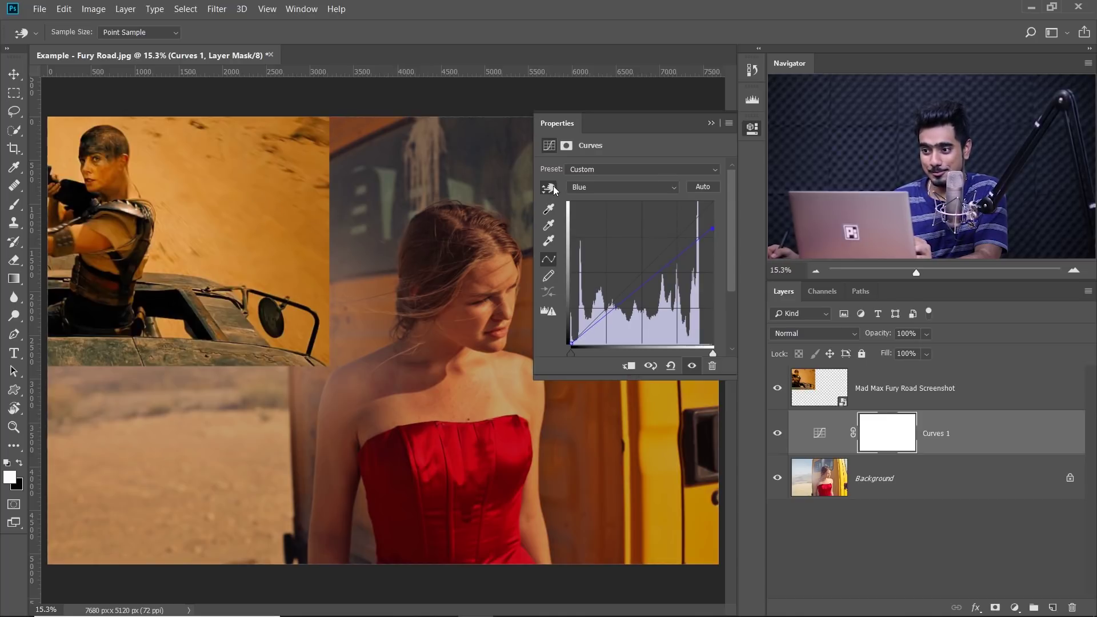
{"action": "left_click", "coordinate": [150, 499]}
{"action": "left_click_drag", "start_coordinate": [150, 498], "coordinate": [157, 526]}
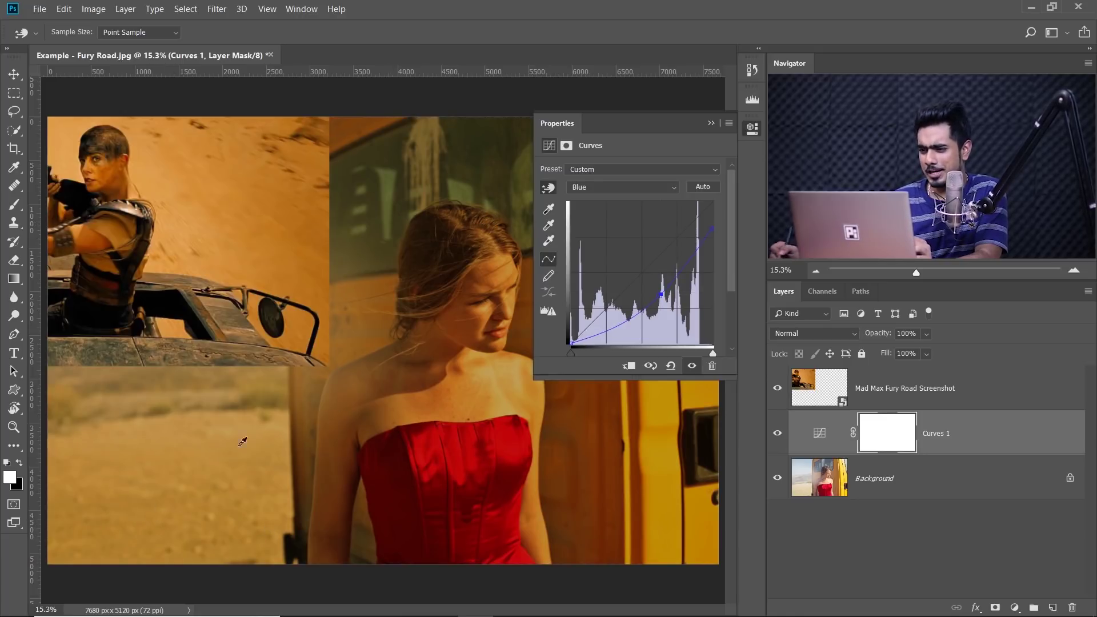
- Try adjusting the Green channel tones sampled from the sand, and undo the change
{"action": "left_click", "coordinate": [629, 188]}
{"action": "left_click", "coordinate": [596, 216]}
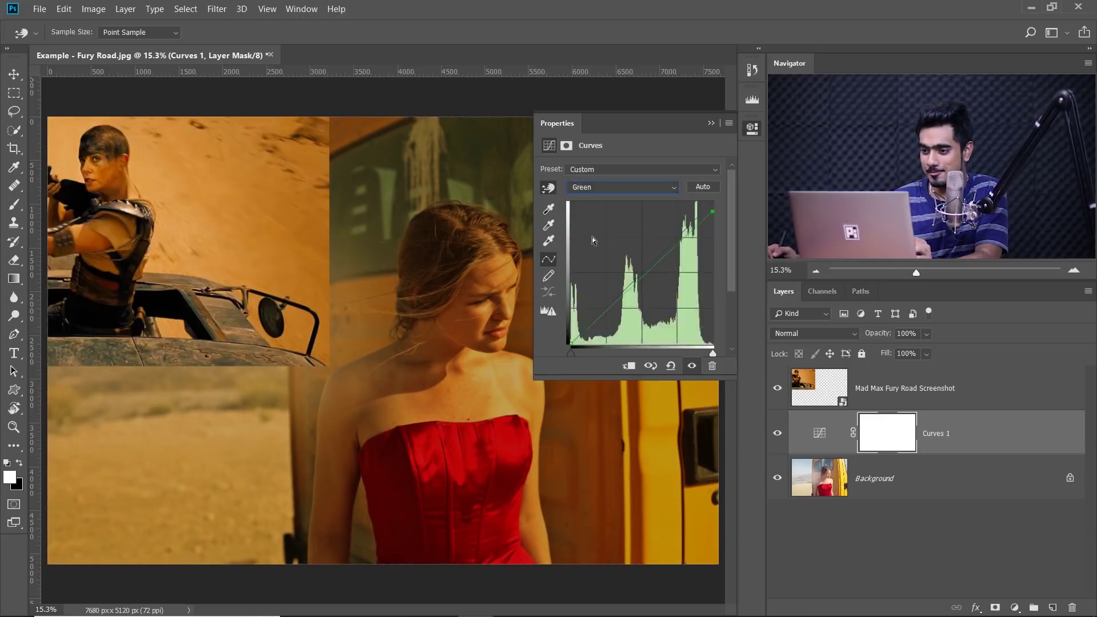
{"action": "left_click_drag", "start_coordinate": [156, 507], "coordinate": [154, 512]}
{"action": "key", "text": "ctrl+z"}
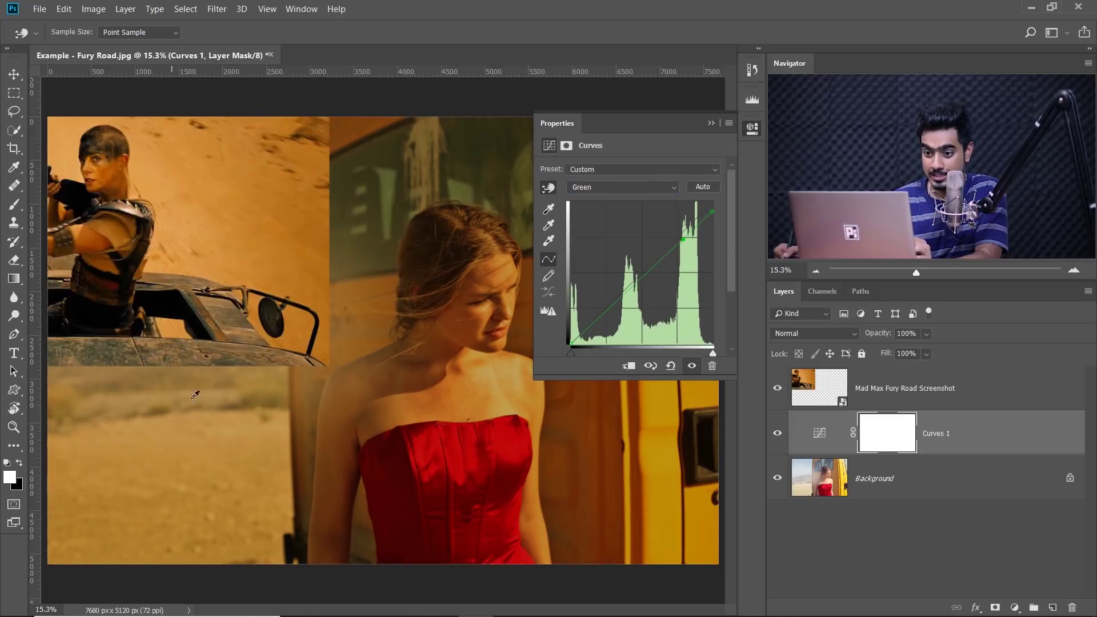
- Add a midtone point to the Red channel's curve and lower its shadow tones slightly
{"action": "left_click", "coordinate": [646, 189]}
{"action": "left_click", "coordinate": [630, 211]}
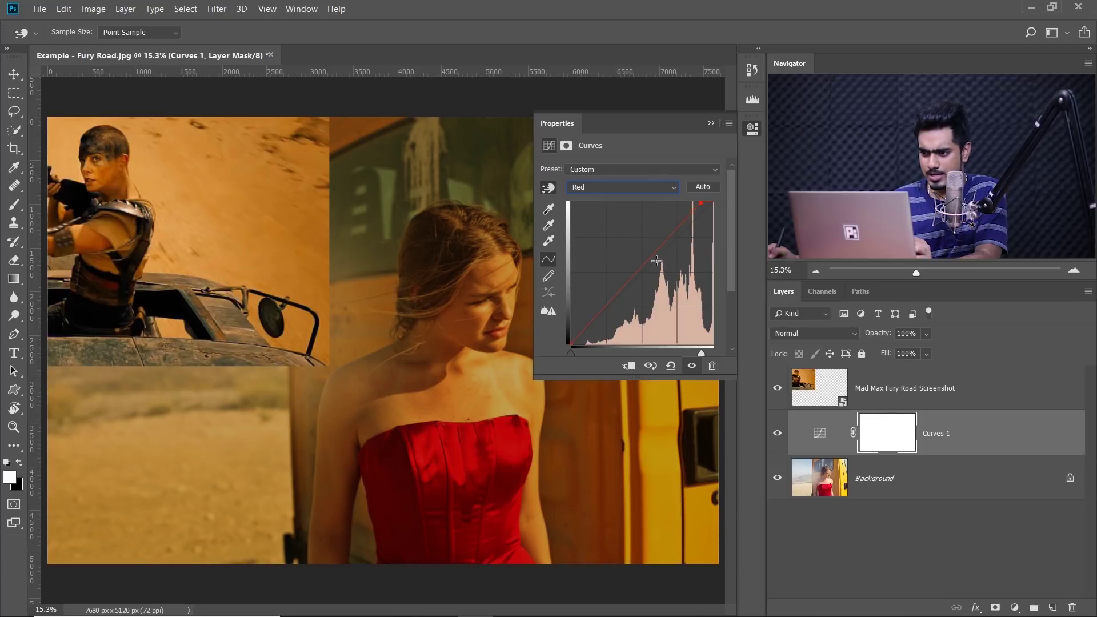
{"action": "left_click_drag", "start_coordinate": [645, 263], "coordinate": [655, 253]}
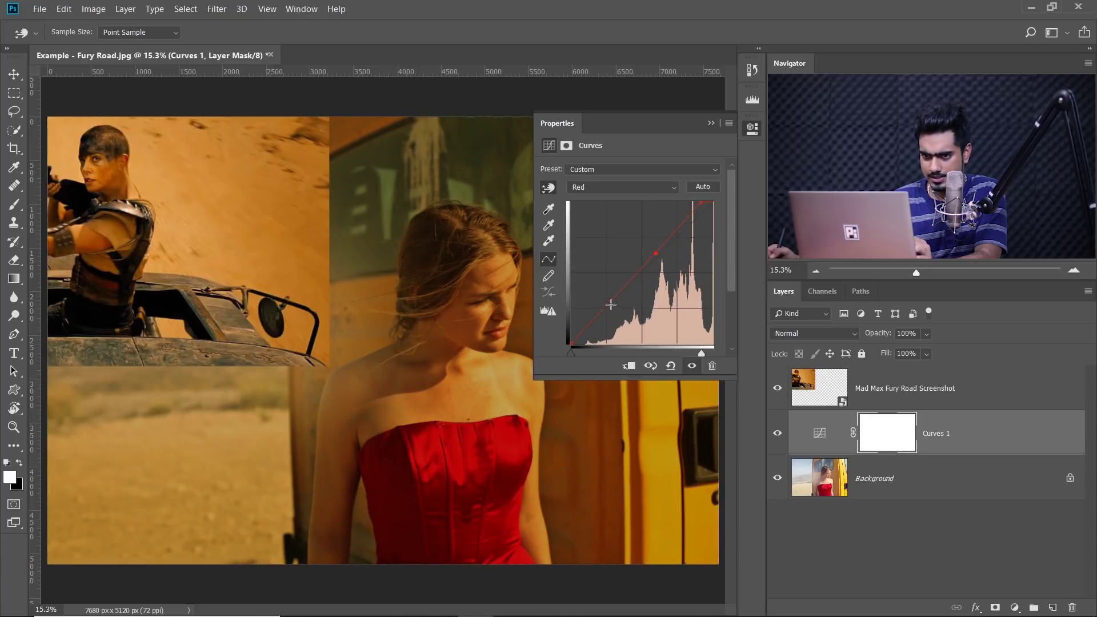
{"action": "left_click_drag", "start_coordinate": [611, 299], "coordinate": [613, 303]}
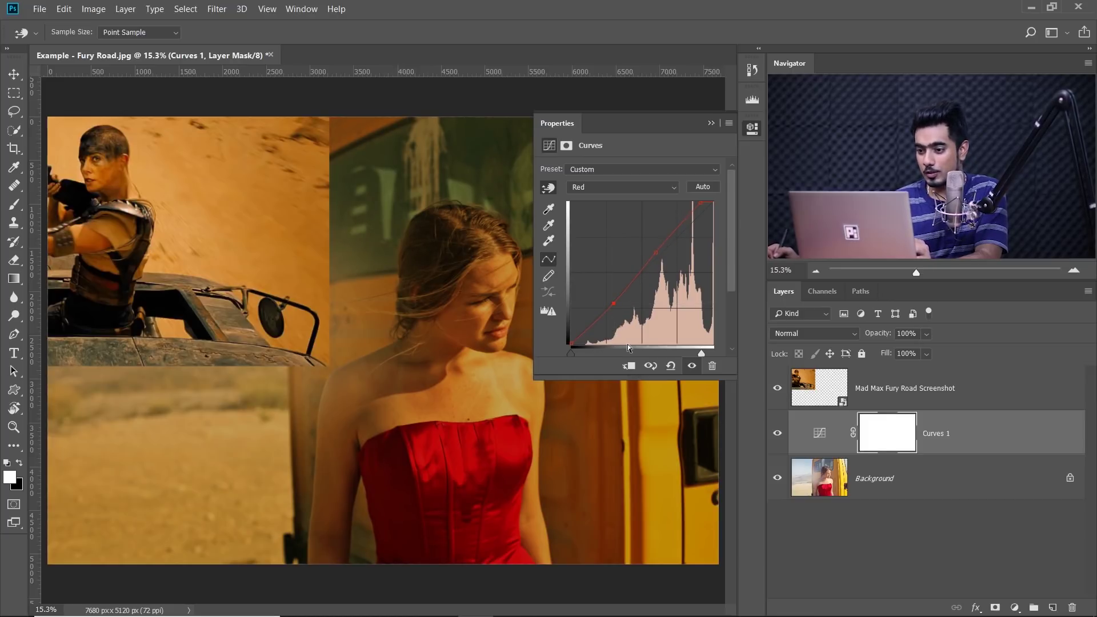
{"action": "mouse_move", "coordinate": [463, 319]}
{"action": "left_mouse_down"}
{"action": "mouse_move", "coordinate": [443, 322]}
{"action": "mouse_move", "coordinate": [457, 330]}
{"action": "left_mouse_up"}
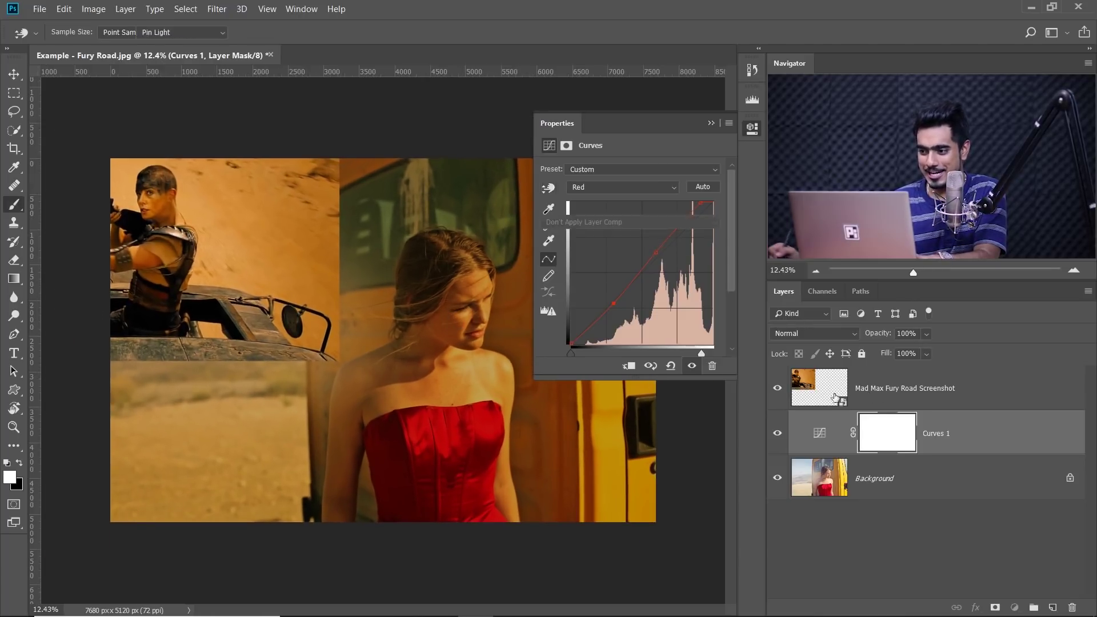
- Shrink the Mad Max Fury Road Screenshot layer to about 4297 × 1782 px and place it along the photo's lower edge
{"action": "left_click", "coordinate": [804, 402]}
{"action": "key", "text": "v"}
{"action": "left_click_drag", "start_coordinate": [123, 142], "coordinate": [554, 339]}
{"action": "left_click_drag", "start_coordinate": [524, 158], "coordinate": [545, 448]}
{"action": "key", "text": "ctrl+t"}
{"action": "left_click_drag", "start_coordinate": [83, 325], "coordinate": [335, 428]}
{"action": "left_click_drag", "start_coordinate": [491, 449], "coordinate": [349, 446]}
{"action": "key", "text": "Return"}
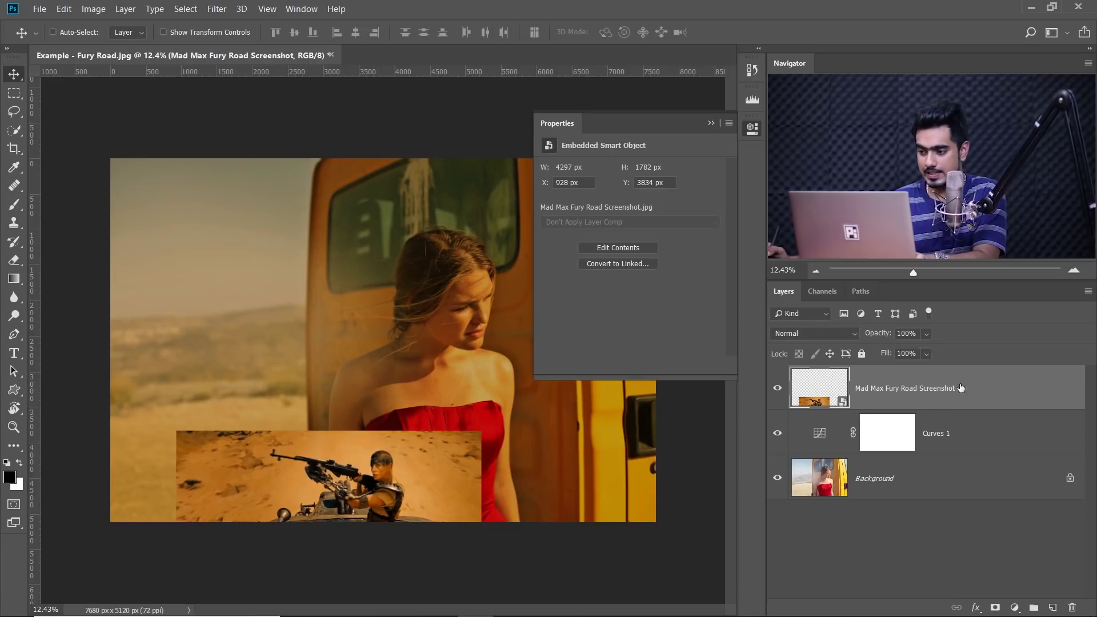
- Add a highlight point to the RGB curve of Curves 1 and lower its bright end slightly
{"action": "left_click", "coordinate": [820, 436]}
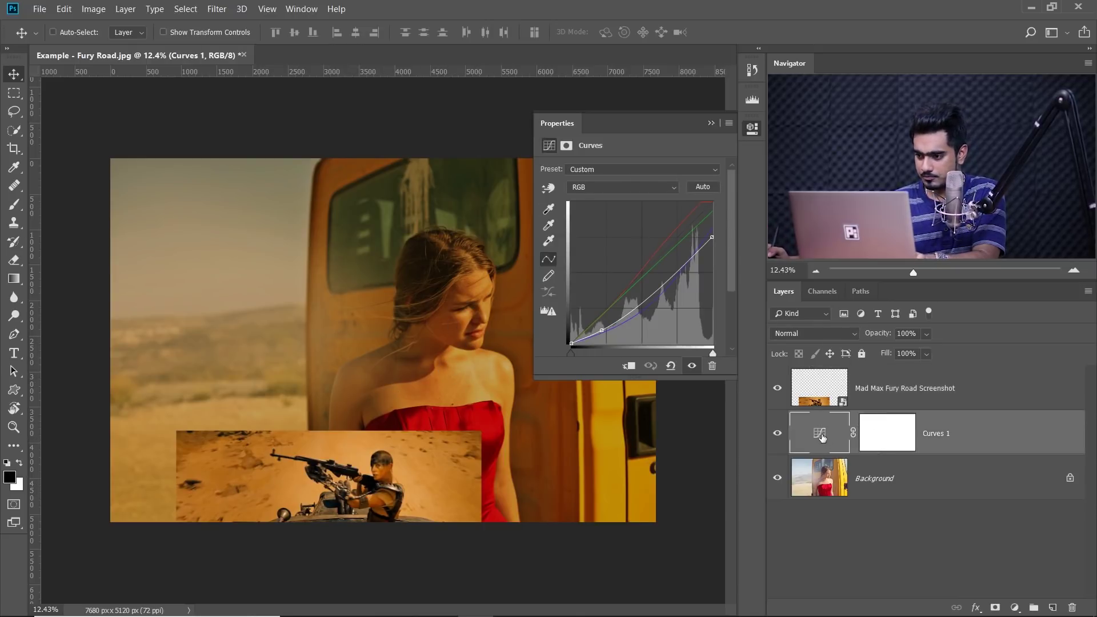
{"action": "left_click_drag", "start_coordinate": [601, 327], "coordinate": [598, 324]}
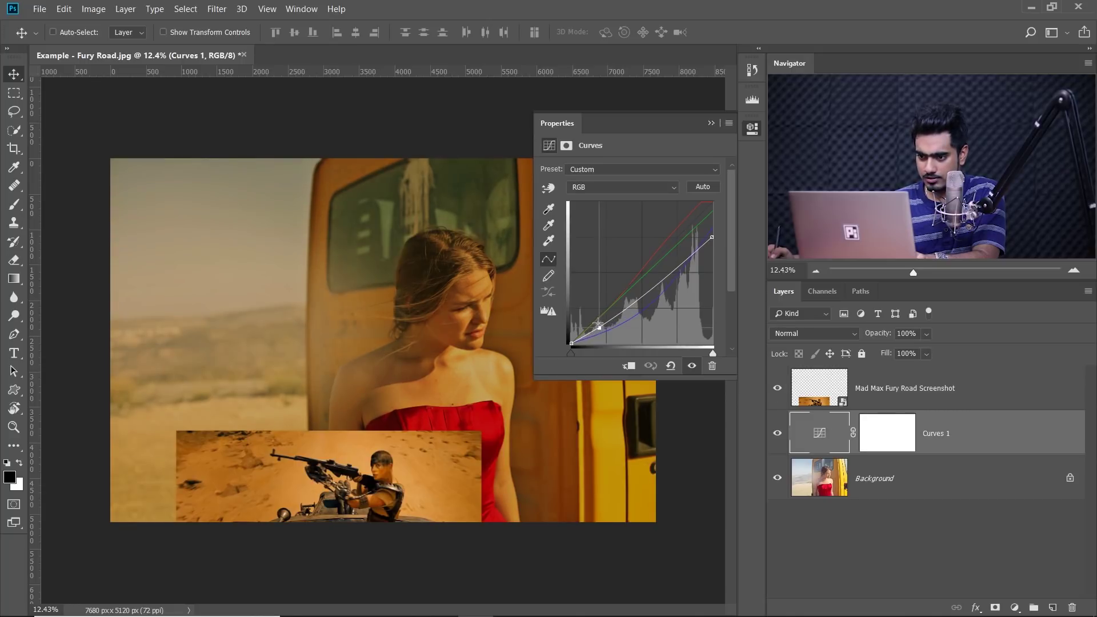
{"action": "left_click_drag", "start_coordinate": [711, 237], "coordinate": [684, 265]}
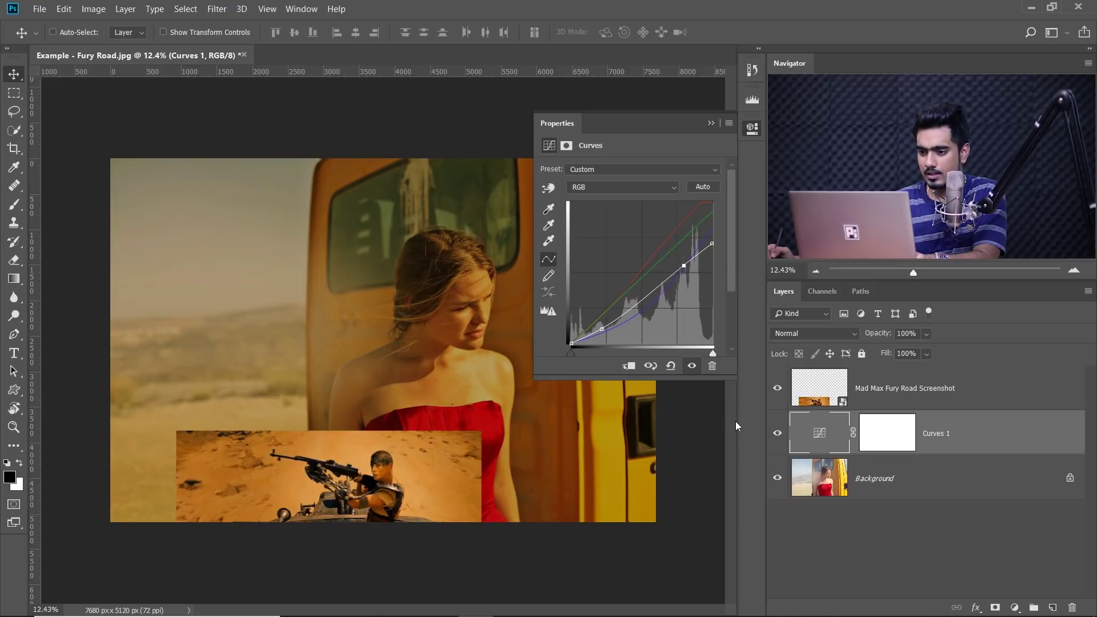
- Nudge the Red channel's midtone point slightly towards red, and compare the photo before and after grading
{"action": "left_click", "coordinate": [629, 189]}
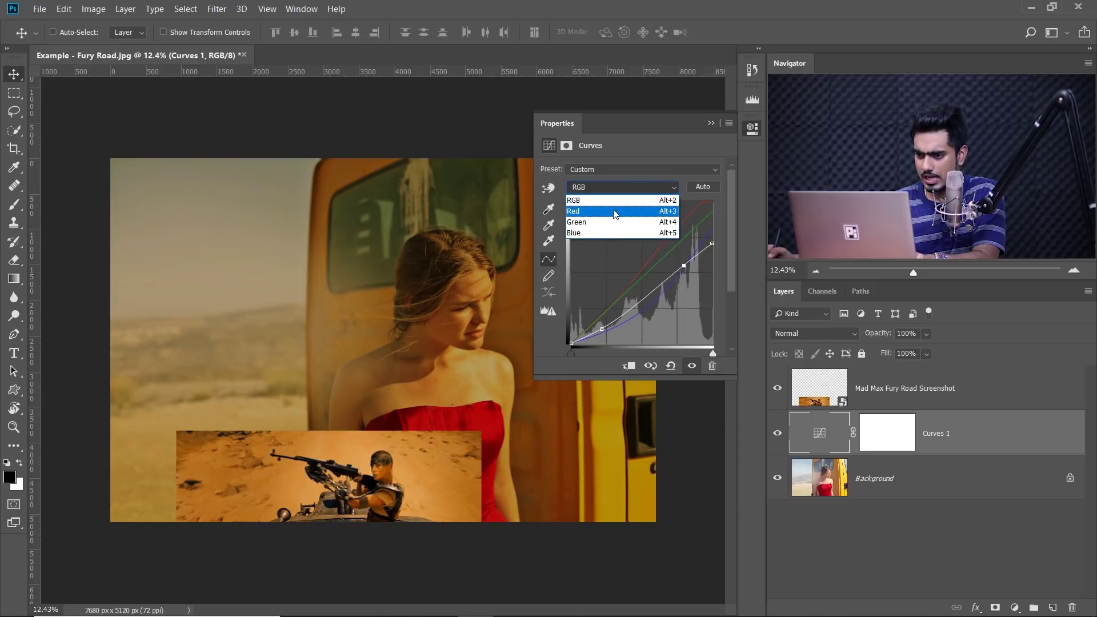
{"action": "left_click", "coordinate": [617, 207]}
{"action": "left_click", "coordinate": [653, 252]}
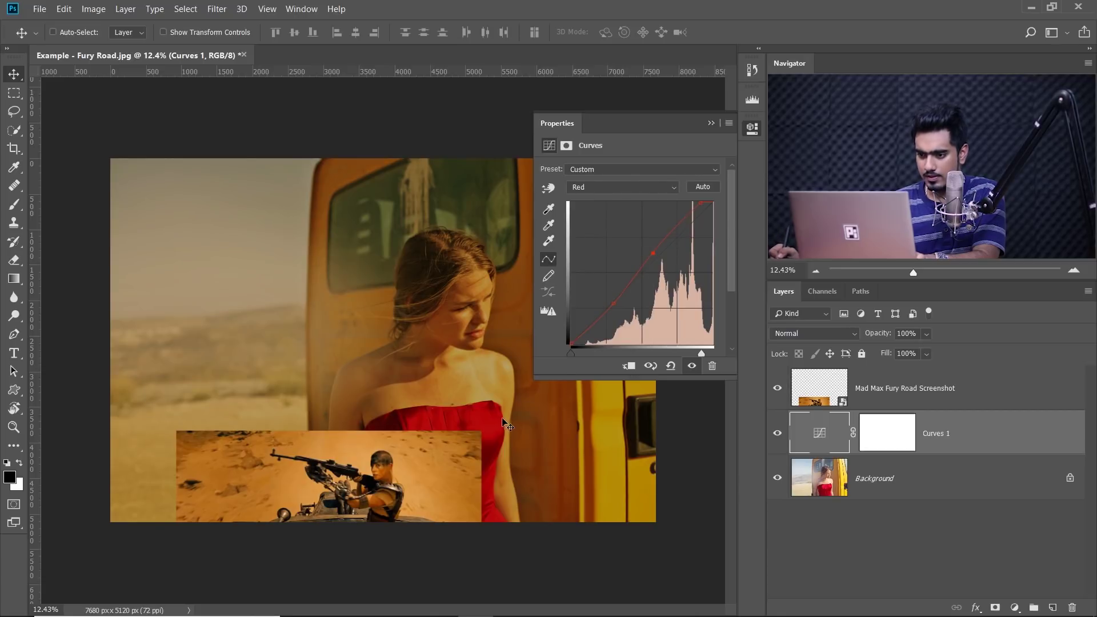
{"action": "left_click", "coordinate": [778, 478], "text": "alt"}
{"action": "left_click", "coordinate": [777, 480], "text": "alt"}
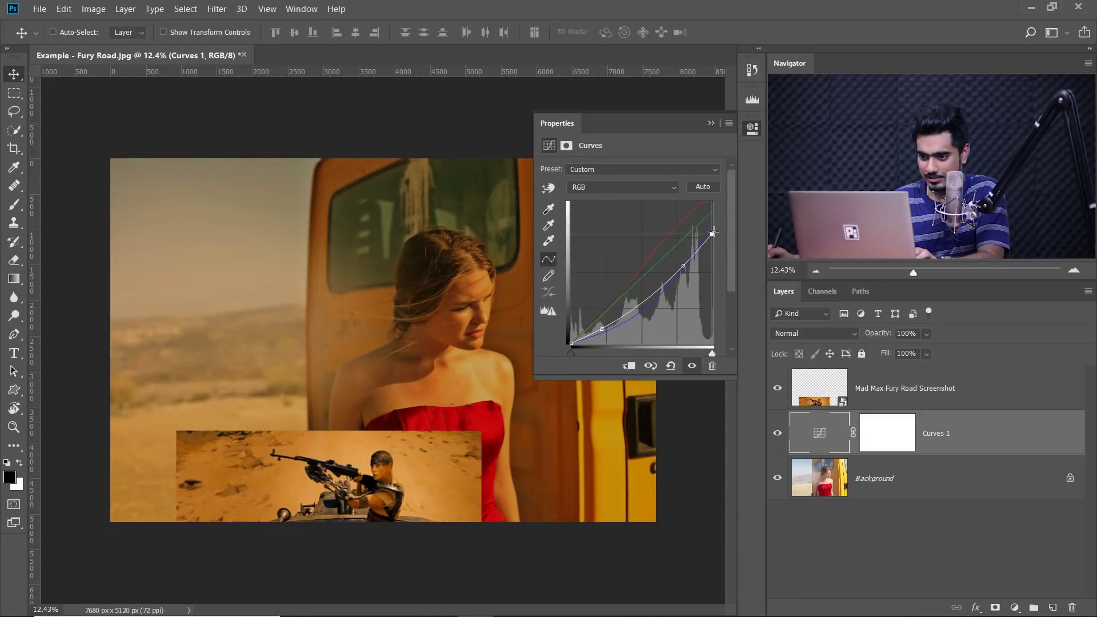
- Raise the RGB white point slightly to brighten the highlights, and compare the photo with and without the Curves 1 layer
{"action": "left_click_drag", "start_coordinate": [712, 231], "coordinate": [712, 234]}
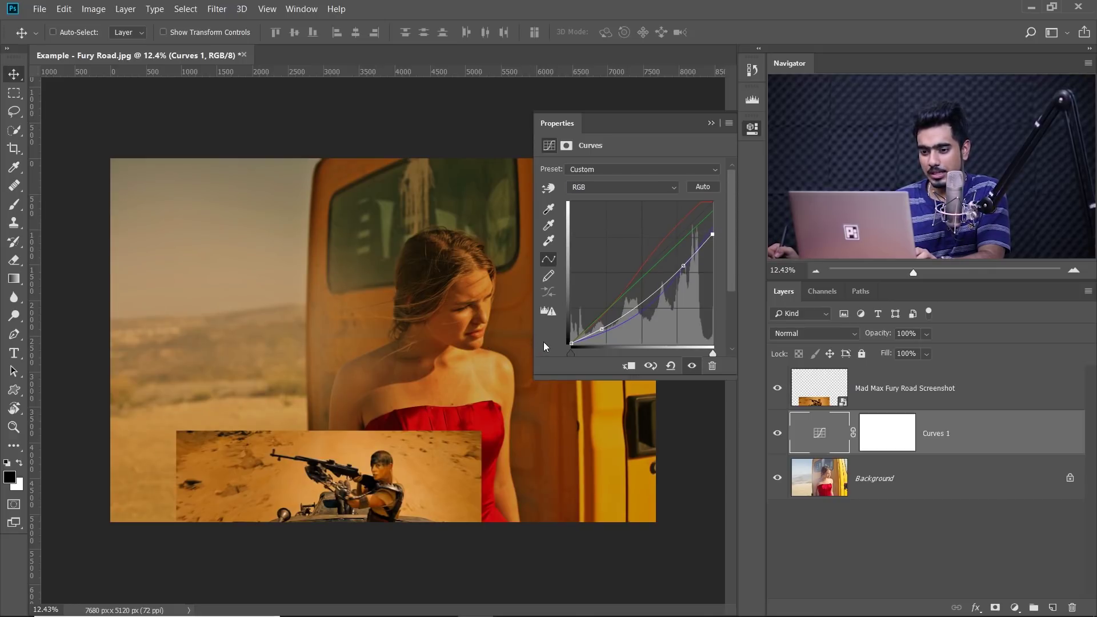
{"action": "left_click", "coordinate": [777, 389]}
{"action": "left_click", "coordinate": [777, 434]}
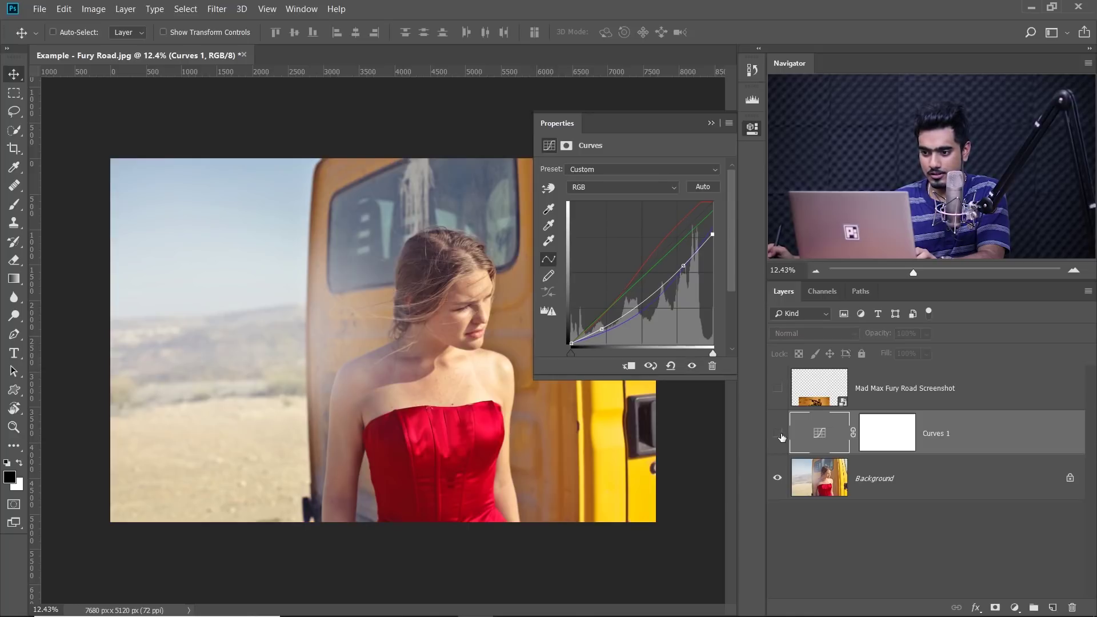
{"action": "left_click", "coordinate": [778, 434]}
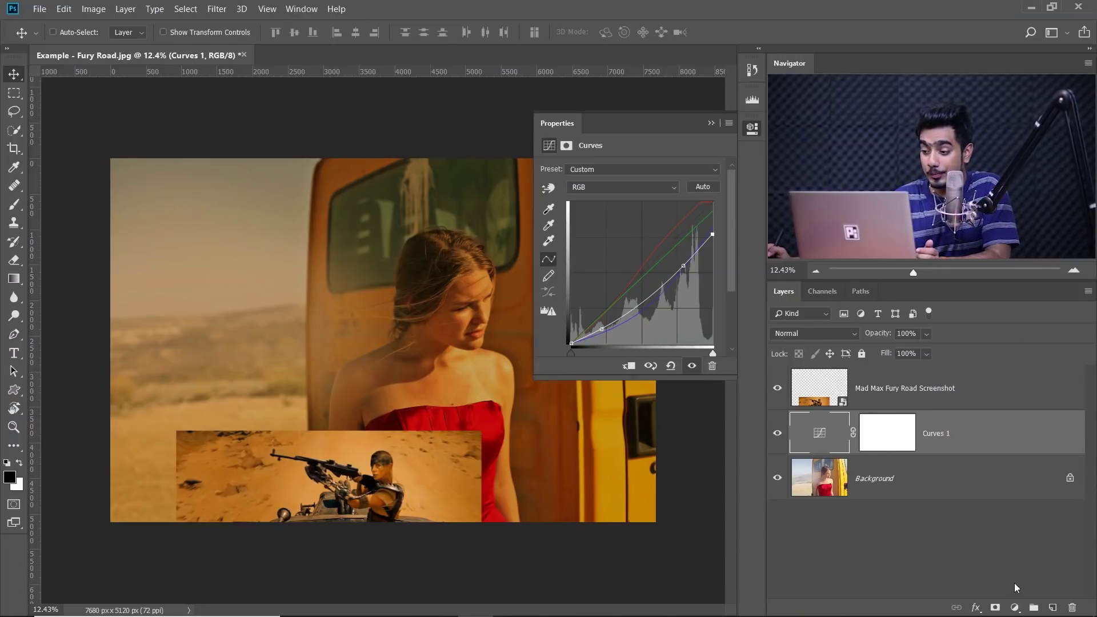
- Add a Gradient Map adjustment layer above Curves 1
{"action": "left_click", "coordinate": [1014, 607]}
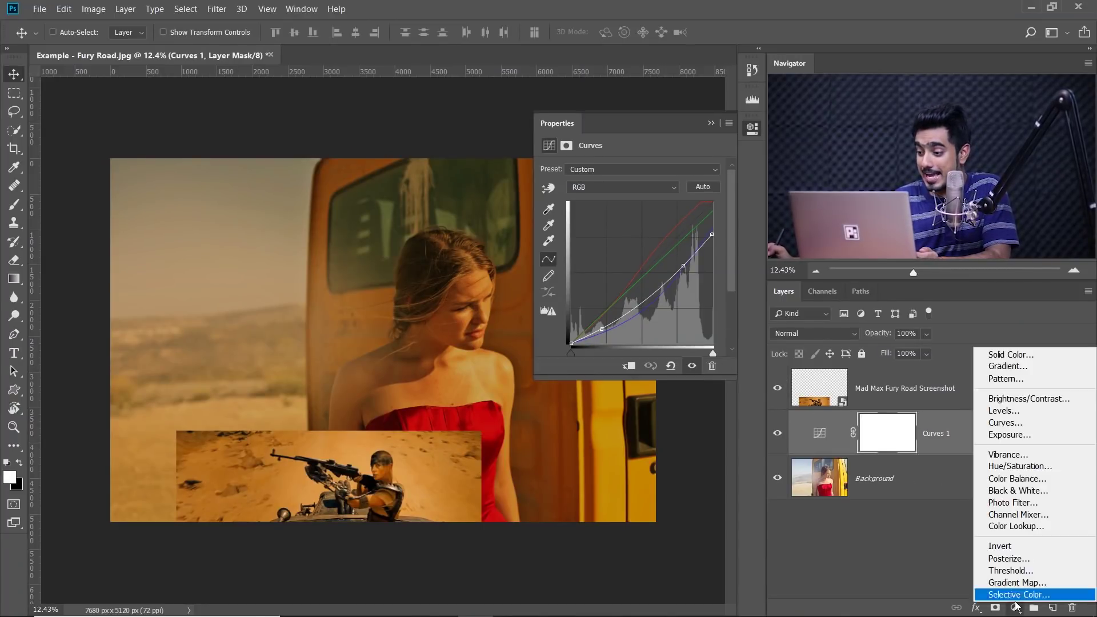
{"action": "left_click", "coordinate": [1018, 583]}
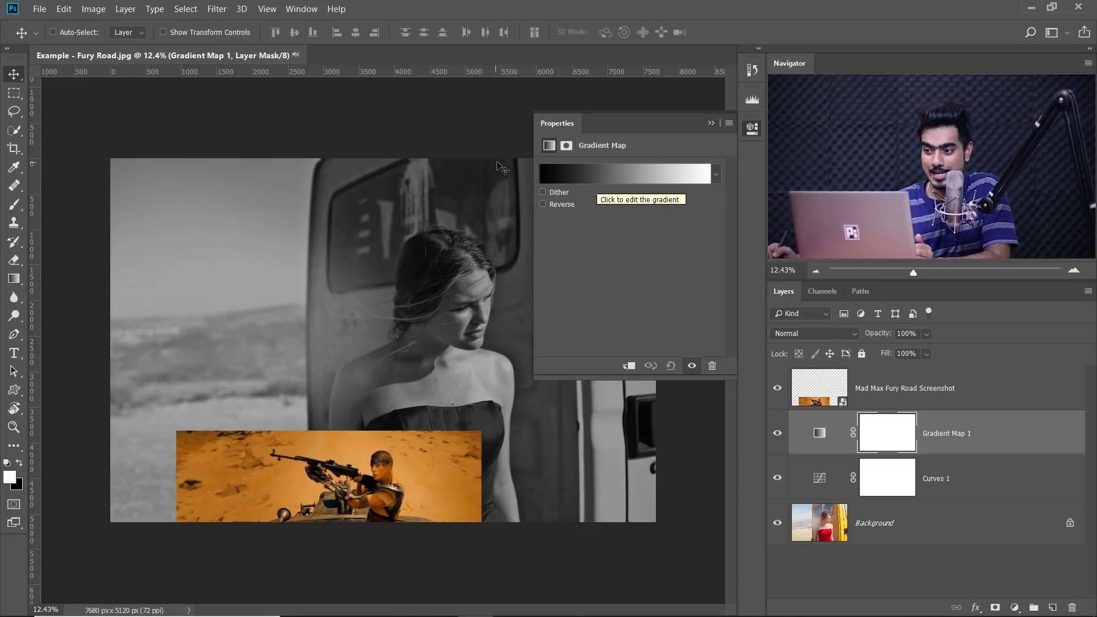
{"action": "left_click", "coordinate": [652, 178]}
{"action": "left_click_drag", "start_coordinate": [780, 159], "coordinate": [750, 179]}
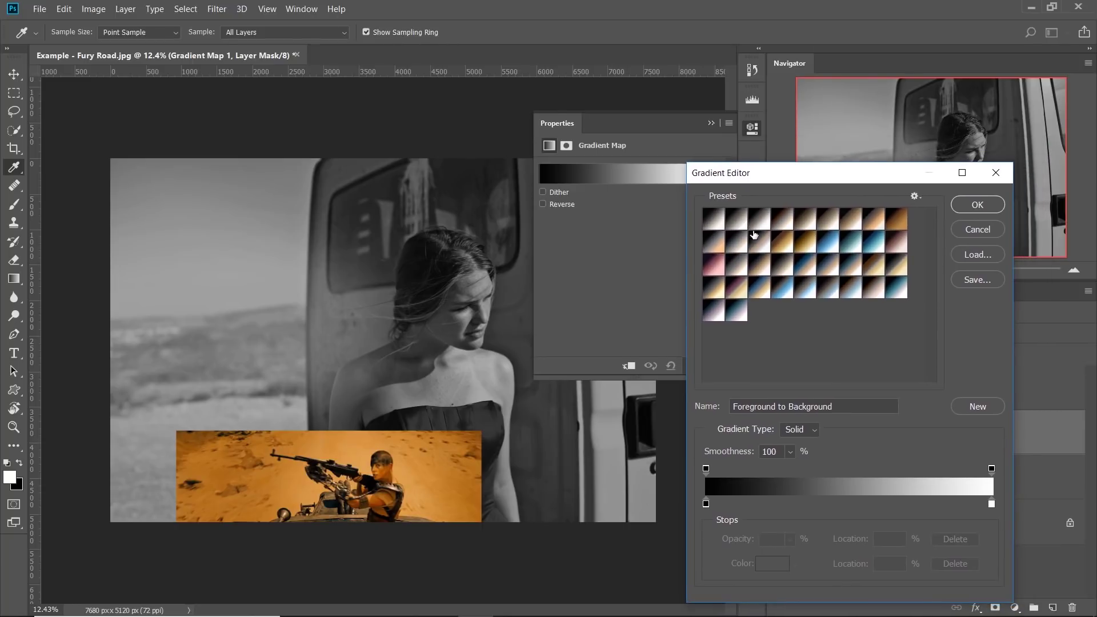
{"action": "double_click", "coordinate": [991, 504]}
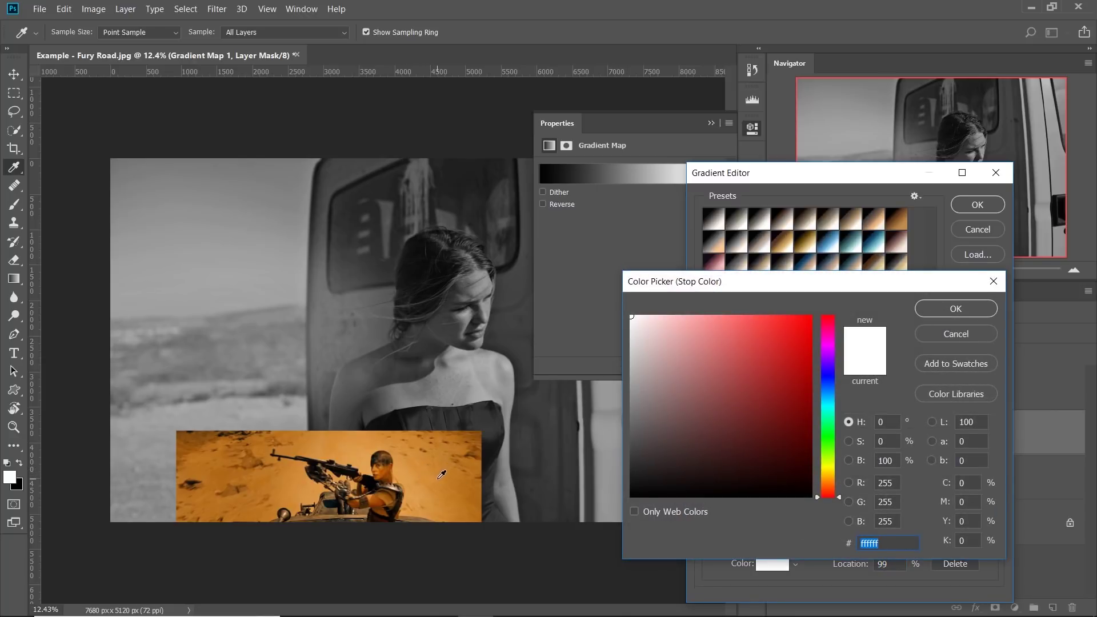
{"action": "left_click", "coordinate": [979, 334]}
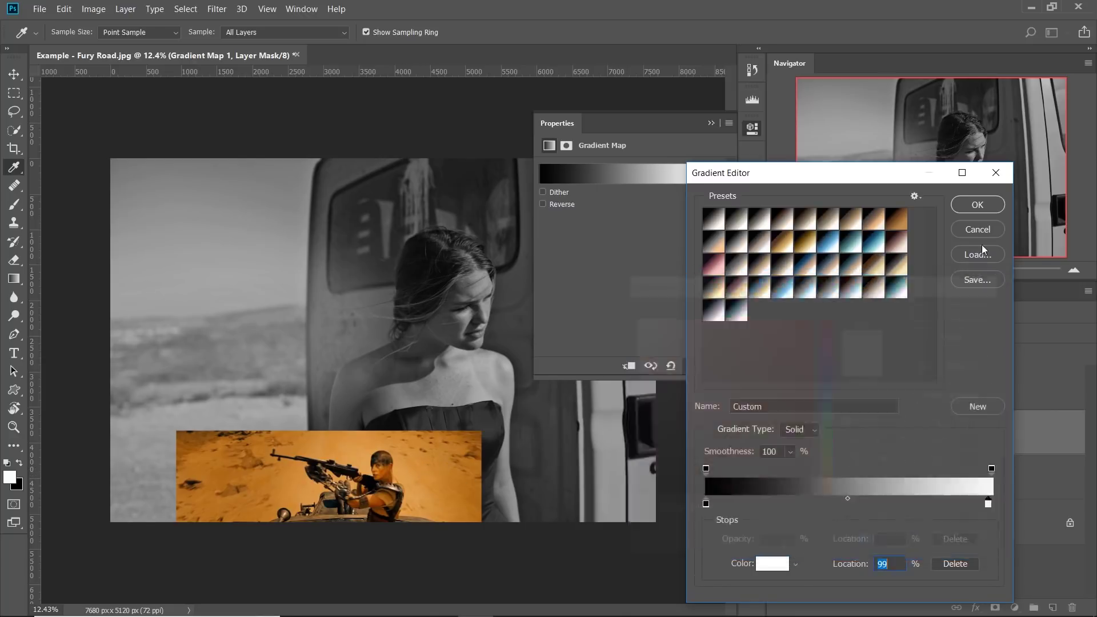
{"action": "left_click", "coordinate": [979, 228]}
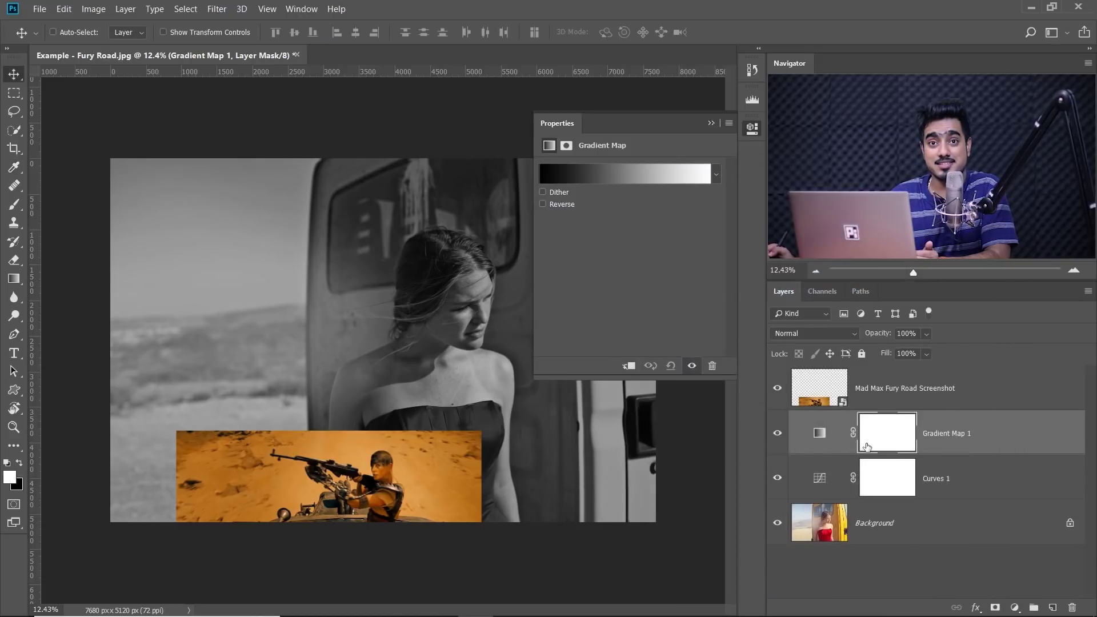
- Set the Gradient Map's highlight stop to the orange de9d4c sampled from the movie screenshot's sand
{"action": "left_click", "coordinate": [820, 435]}
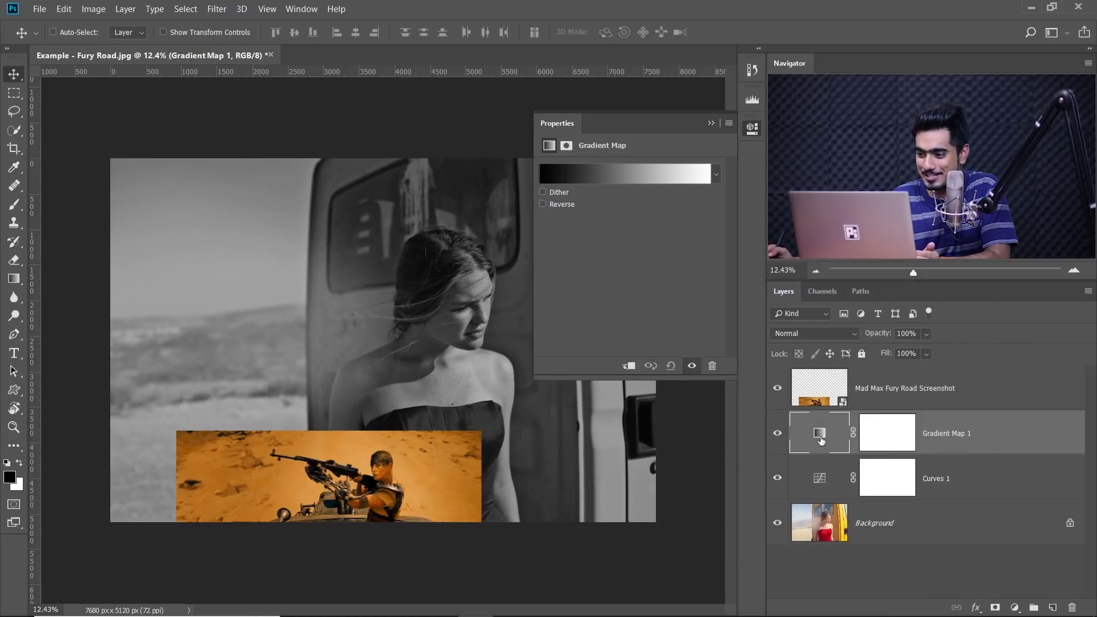
{"action": "left_click", "coordinate": [644, 176]}
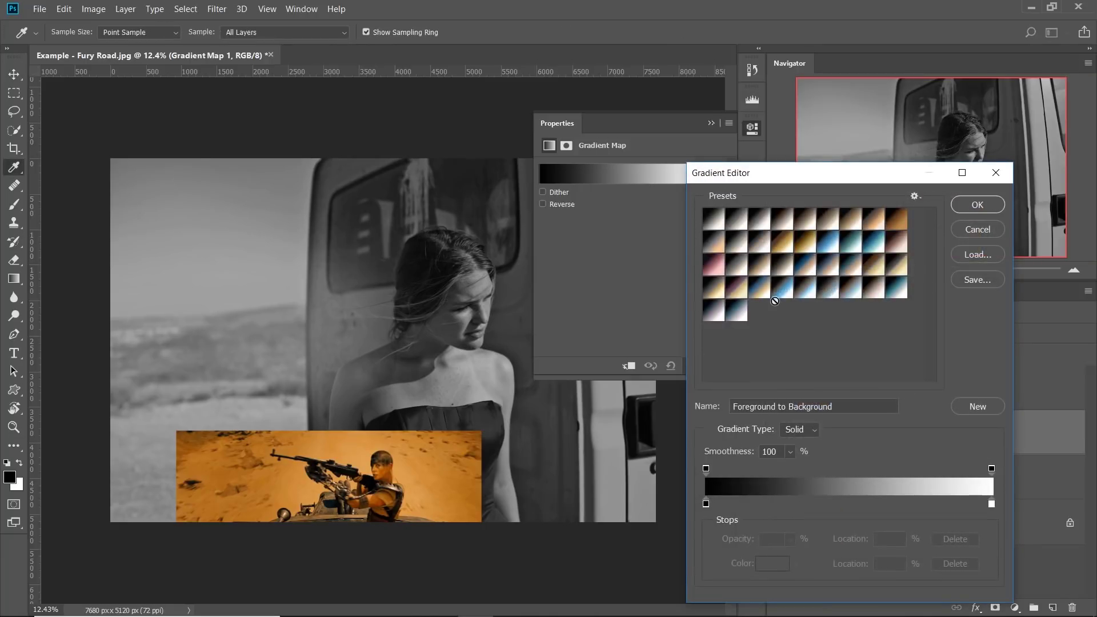
{"action": "left_click", "coordinate": [991, 503]}
{"action": "double_click", "coordinate": [991, 505]}
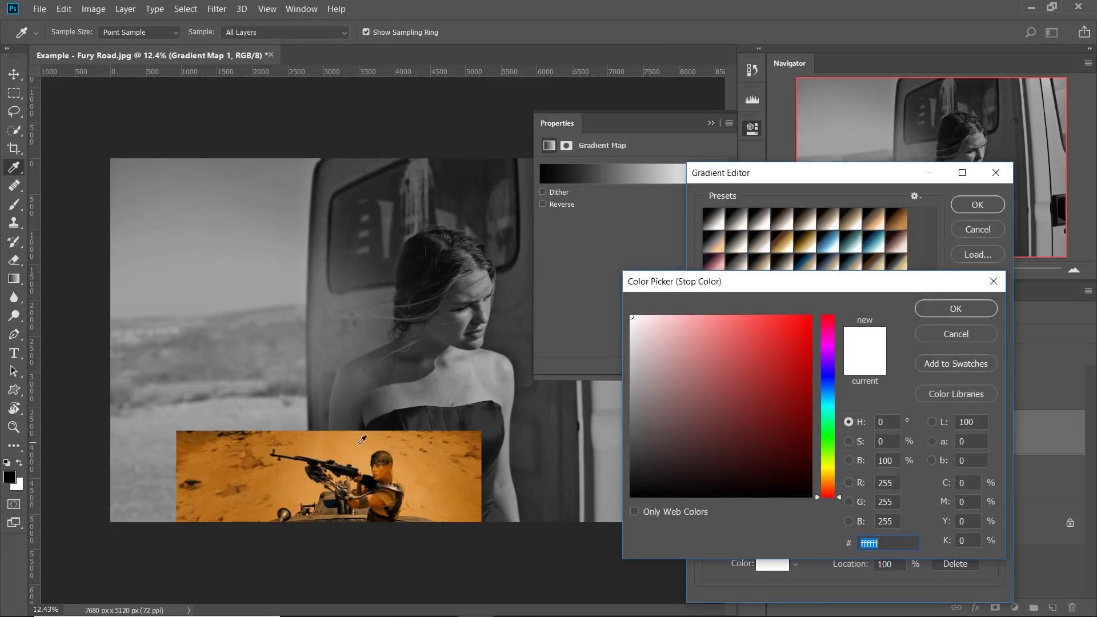
{"action": "left_click", "coordinate": [364, 451]}
{"action": "left_click", "coordinate": [410, 470]}
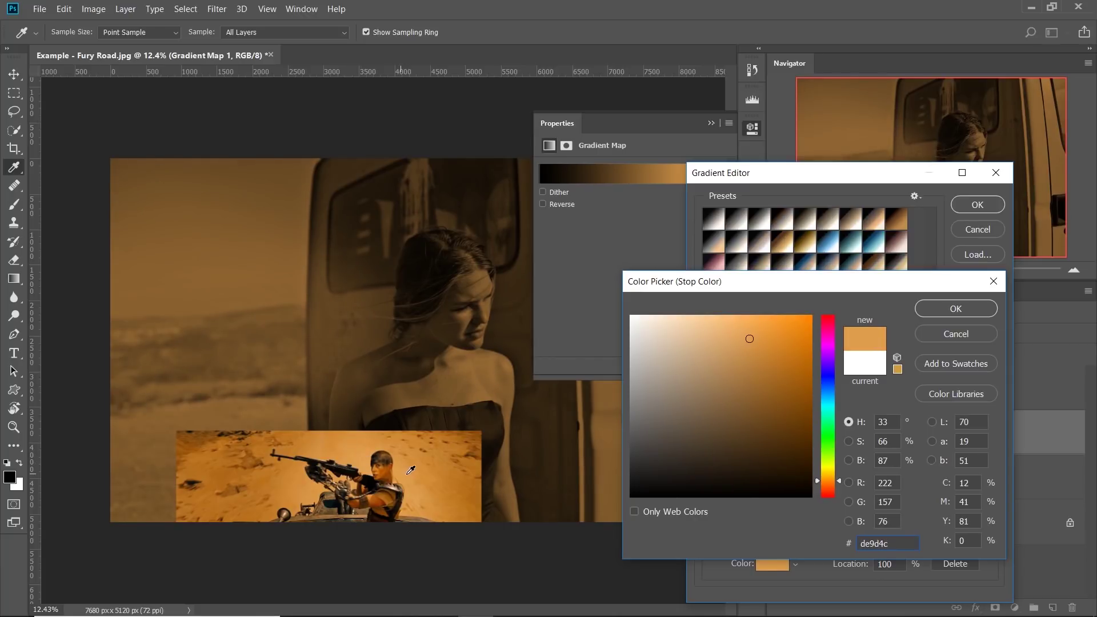
{"action": "left_click", "coordinate": [934, 315]}
- Set the Gradient Map's shadow stop to a dark orange-brown, 612b00, starting from a colour sampled in the screenshot, and accept the gradient
{"action": "double_click", "coordinate": [706, 504]}
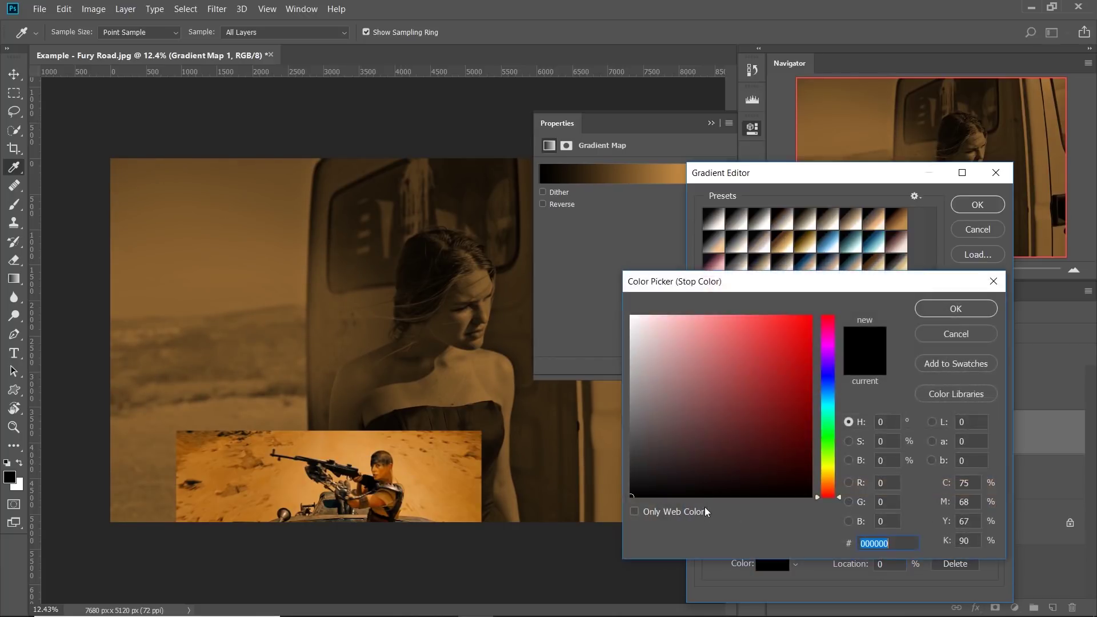
{"action": "left_click", "coordinate": [397, 493]}
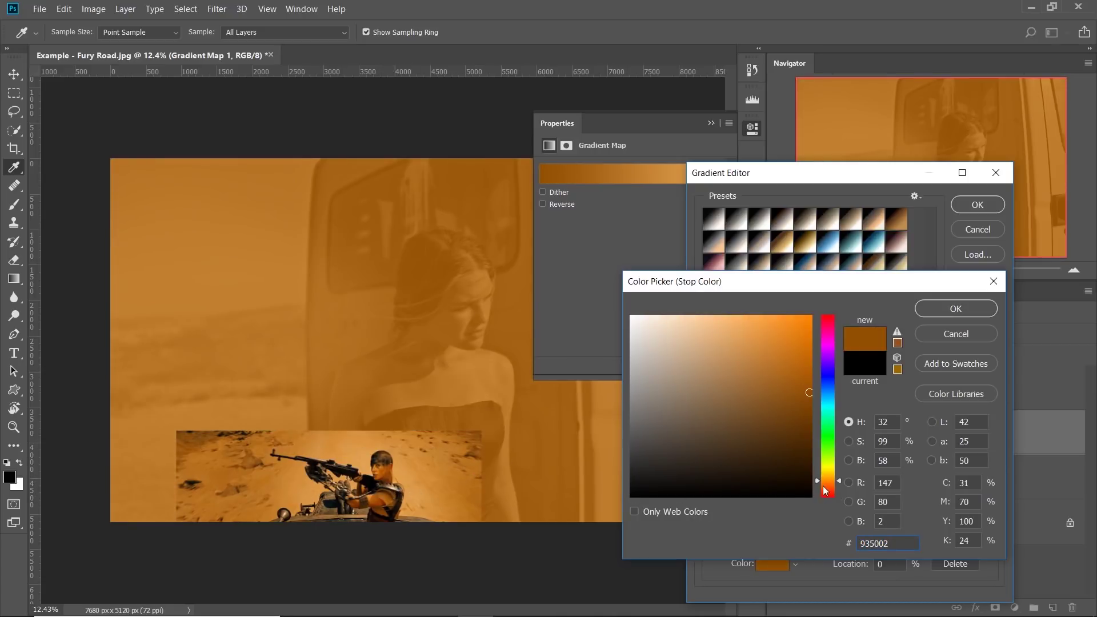
{"action": "left_click", "coordinate": [837, 483]}
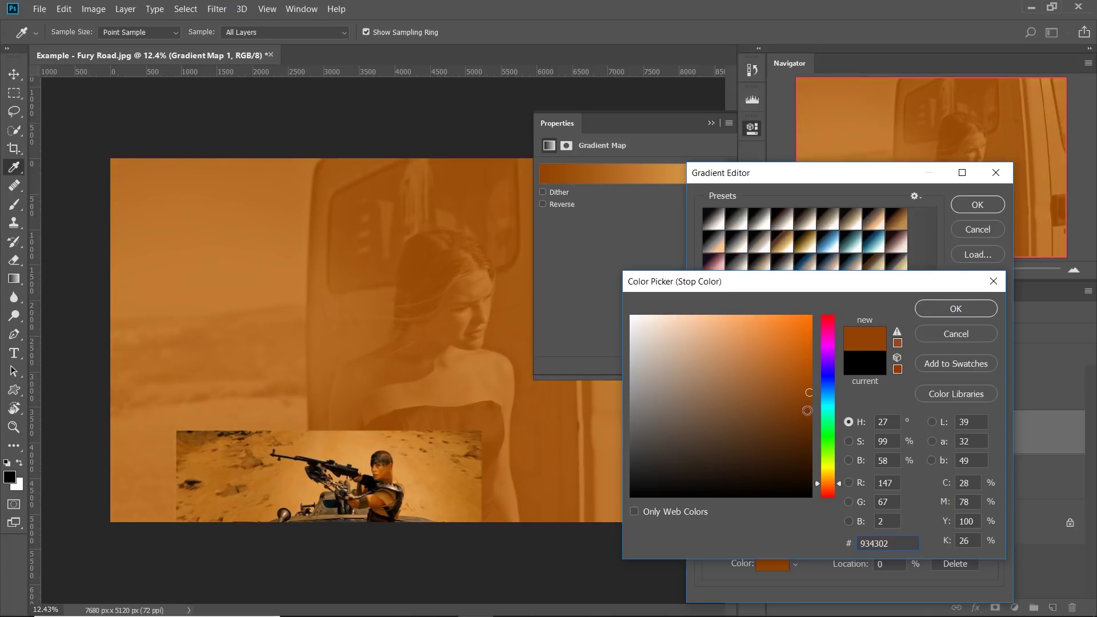
{"action": "left_click", "coordinate": [805, 411]}
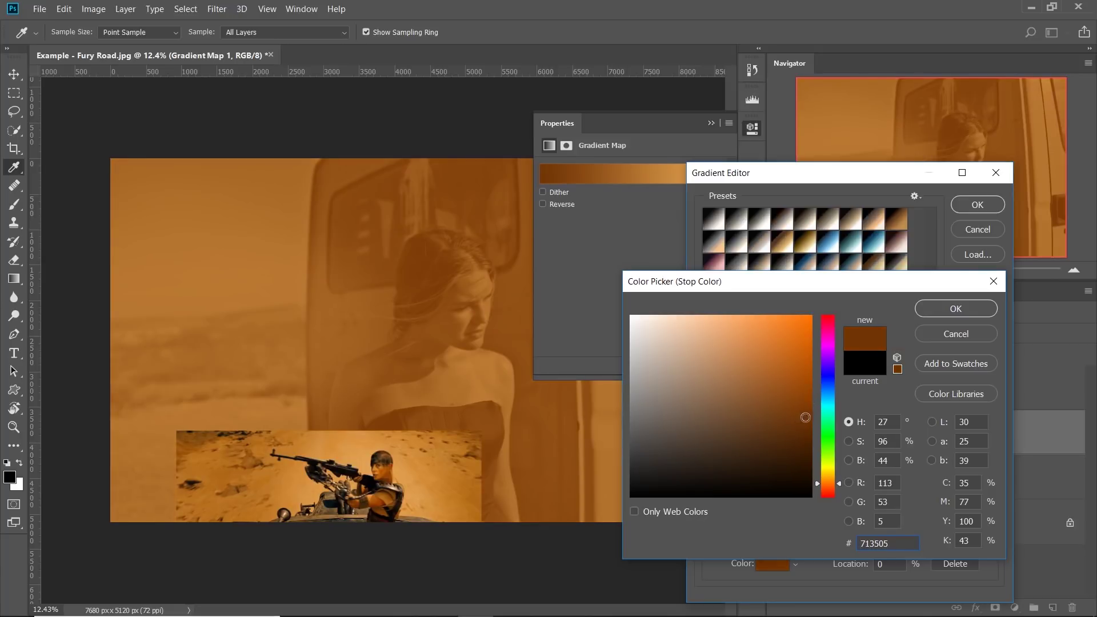
{"action": "mouse_move", "coordinate": [802, 421]}
{"action": "left_mouse_down"}
{"action": "mouse_move", "coordinate": [817, 404]}
{"action": "mouse_move", "coordinate": [821, 429]}
{"action": "left_mouse_up"}
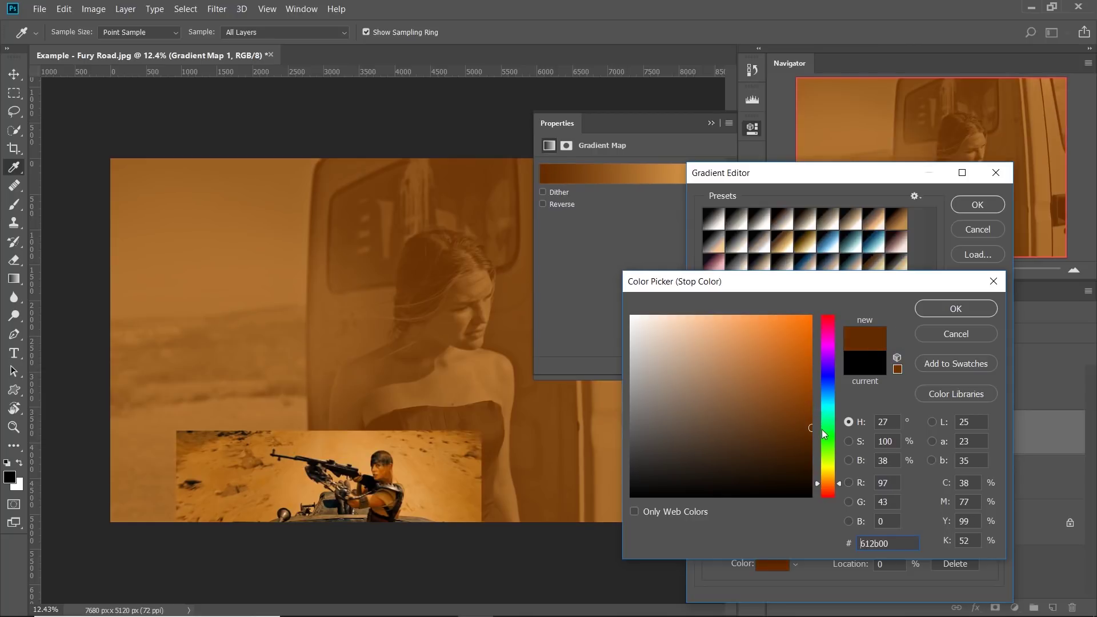
{"action": "left_click", "coordinate": [955, 310]}
{"action": "left_click", "coordinate": [975, 208]}
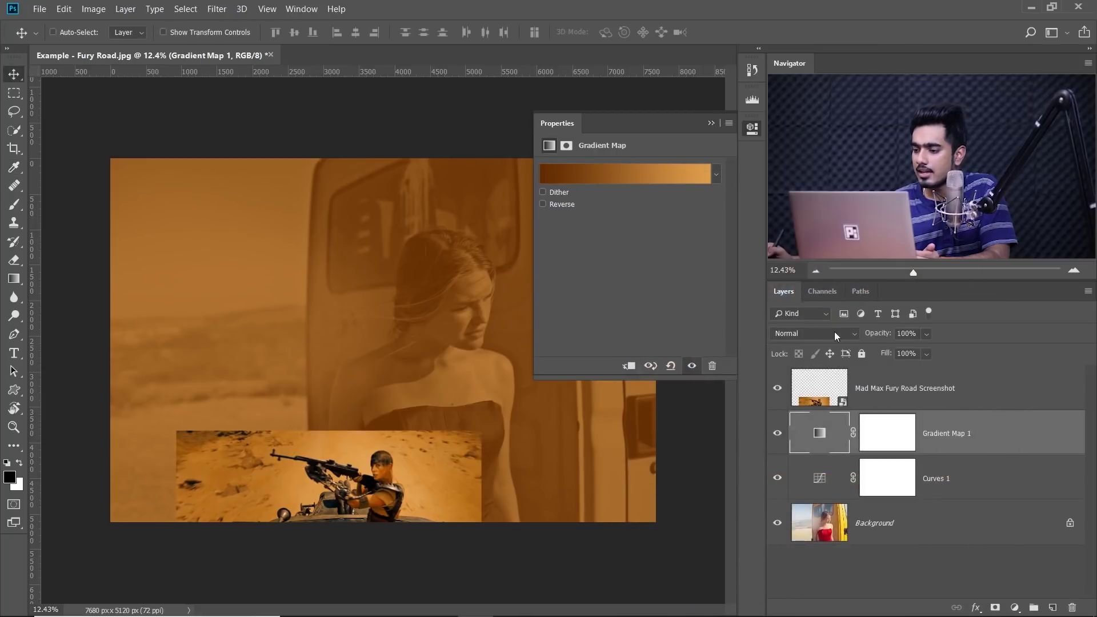
- Reduce the Gradient Map layer's opacity to 23%
{"action": "left_click_drag", "start_coordinate": [926, 333], "coordinate": [865, 355]}
{"action": "left_click", "coordinate": [893, 348]}
{"action": "mouse_move", "coordinate": [893, 348]}
{"action": "left_mouse_down"}
{"action": "mouse_move", "coordinate": [882, 355]}
{"action": "mouse_move", "coordinate": [891, 349]}
{"action": "left_mouse_up"}
- Hide the Mad Max Fury Road Screenshot layer and compare the graded photo with the original Background
{"action": "left_click", "coordinate": [776, 388]}
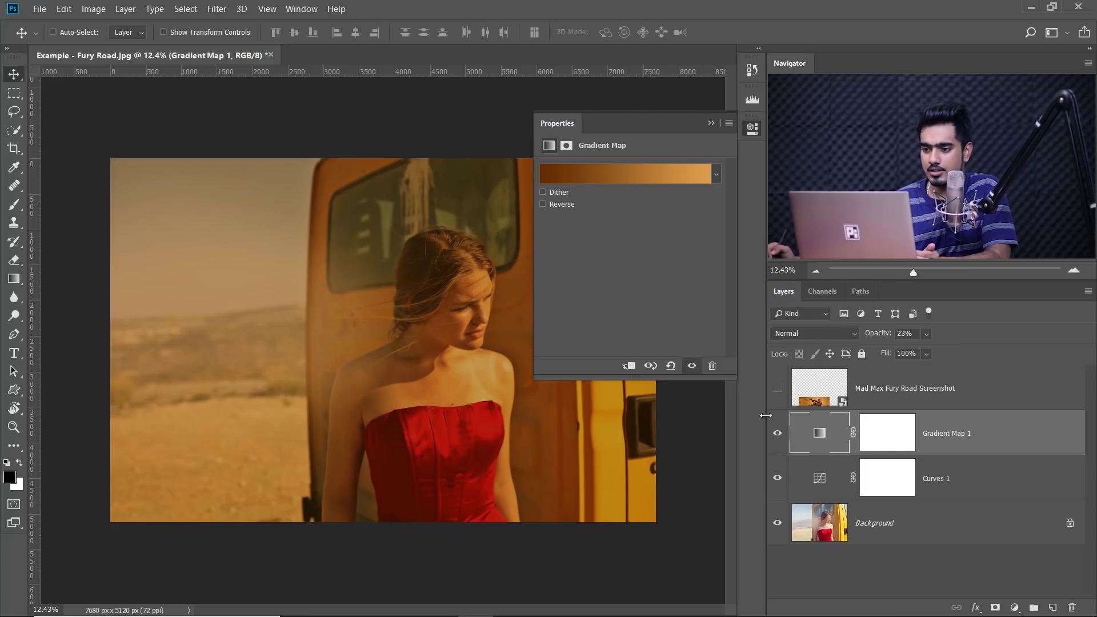
{"action": "left_click", "coordinate": [711, 123]}
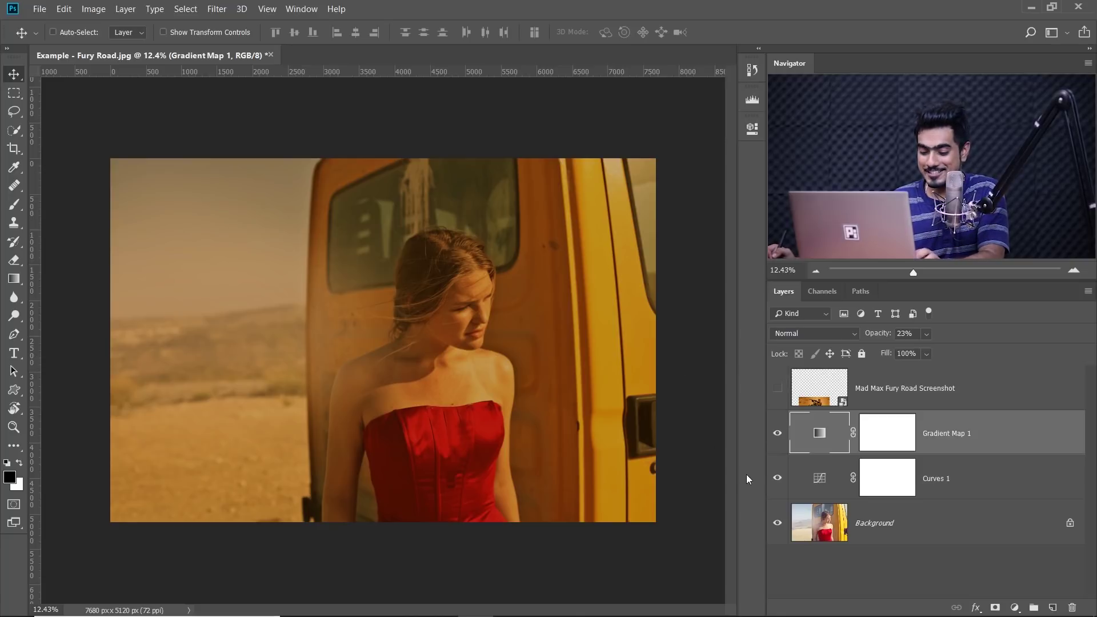
{"action": "left_click", "coordinate": [777, 522], "text": "alt"}
{"action": "left_click", "coordinate": [777, 522], "text": "alt"}
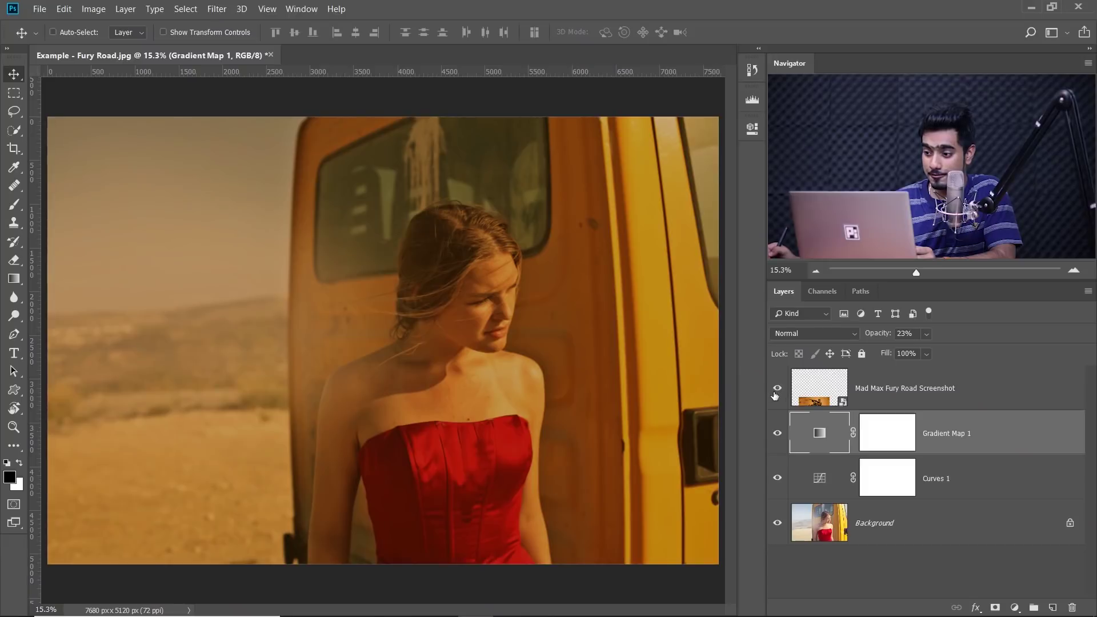
{"action": "left_click", "coordinate": [778, 389]}
{"action": "left_click", "coordinate": [778, 388]}
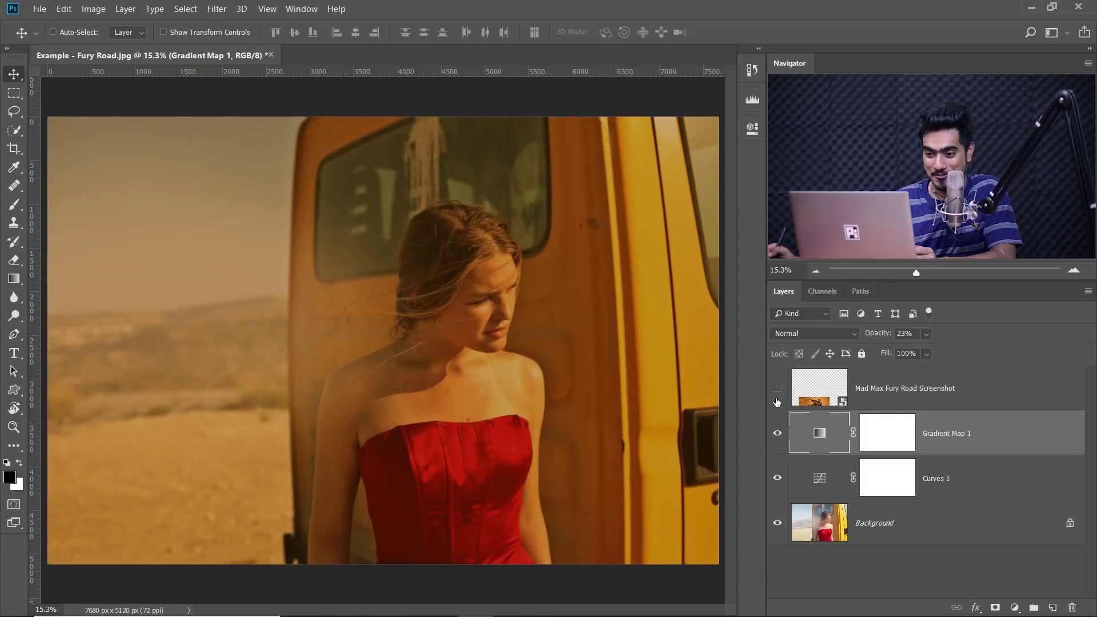